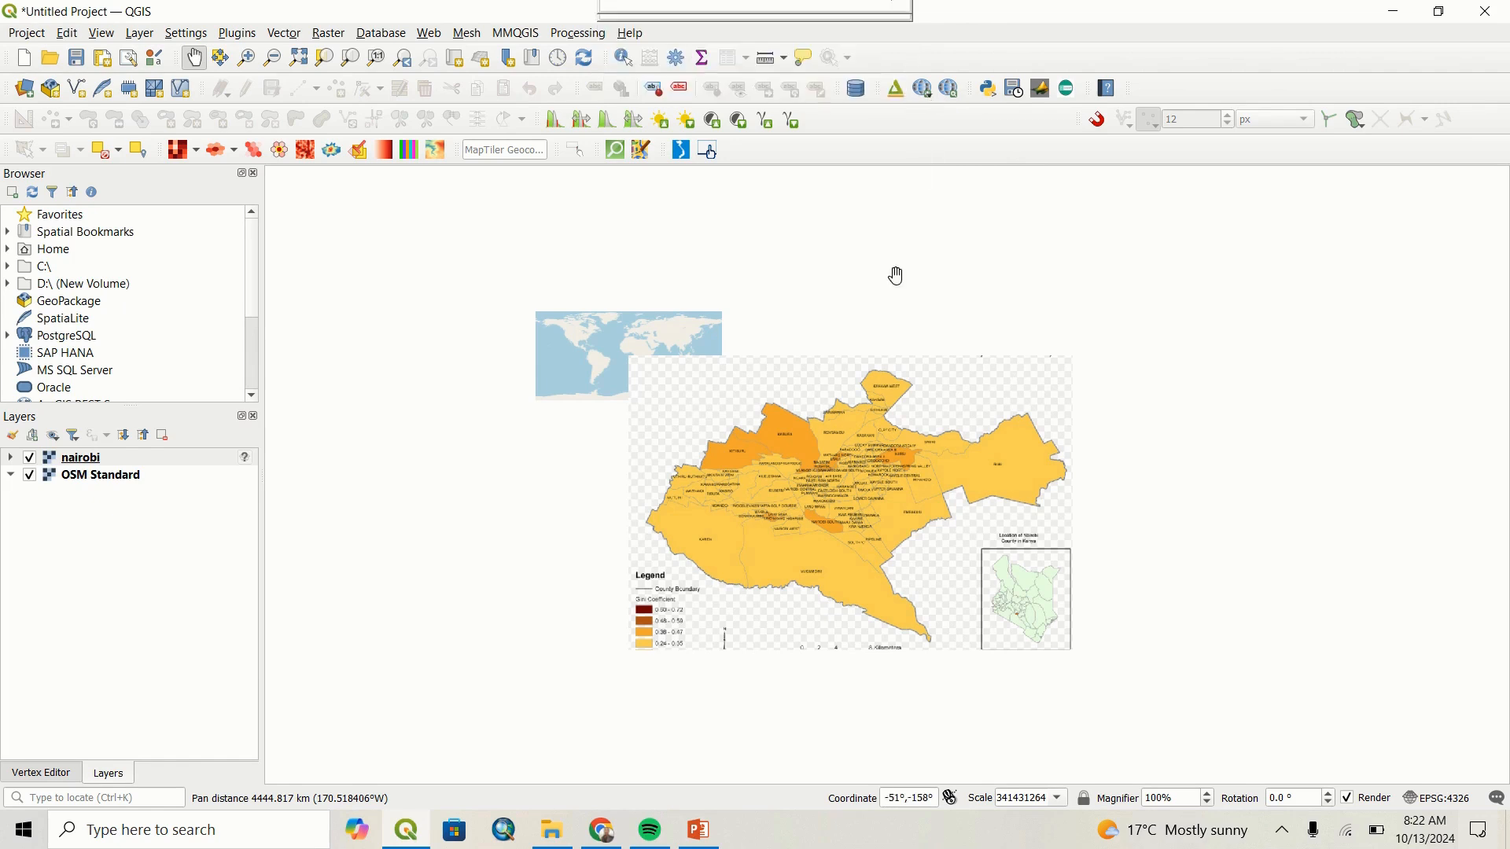
# Examine where the nairobi image sits relative to the OSM Standard world map.
pyautogui.moveTo(880, 324); pyautogui.dragTo(880, 315)
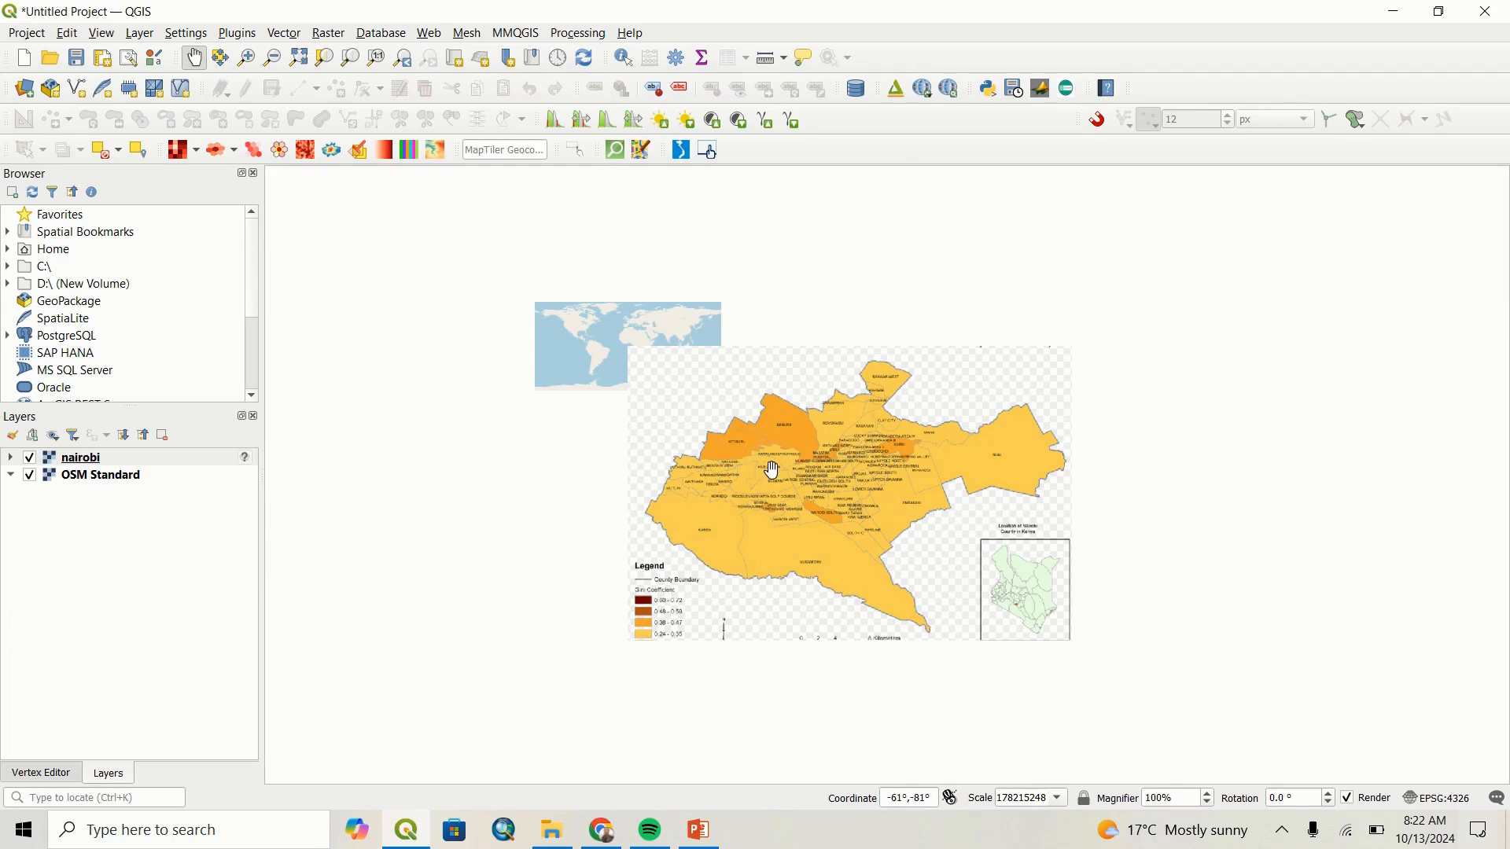
pyautogui.scroll(1, 787, 484)
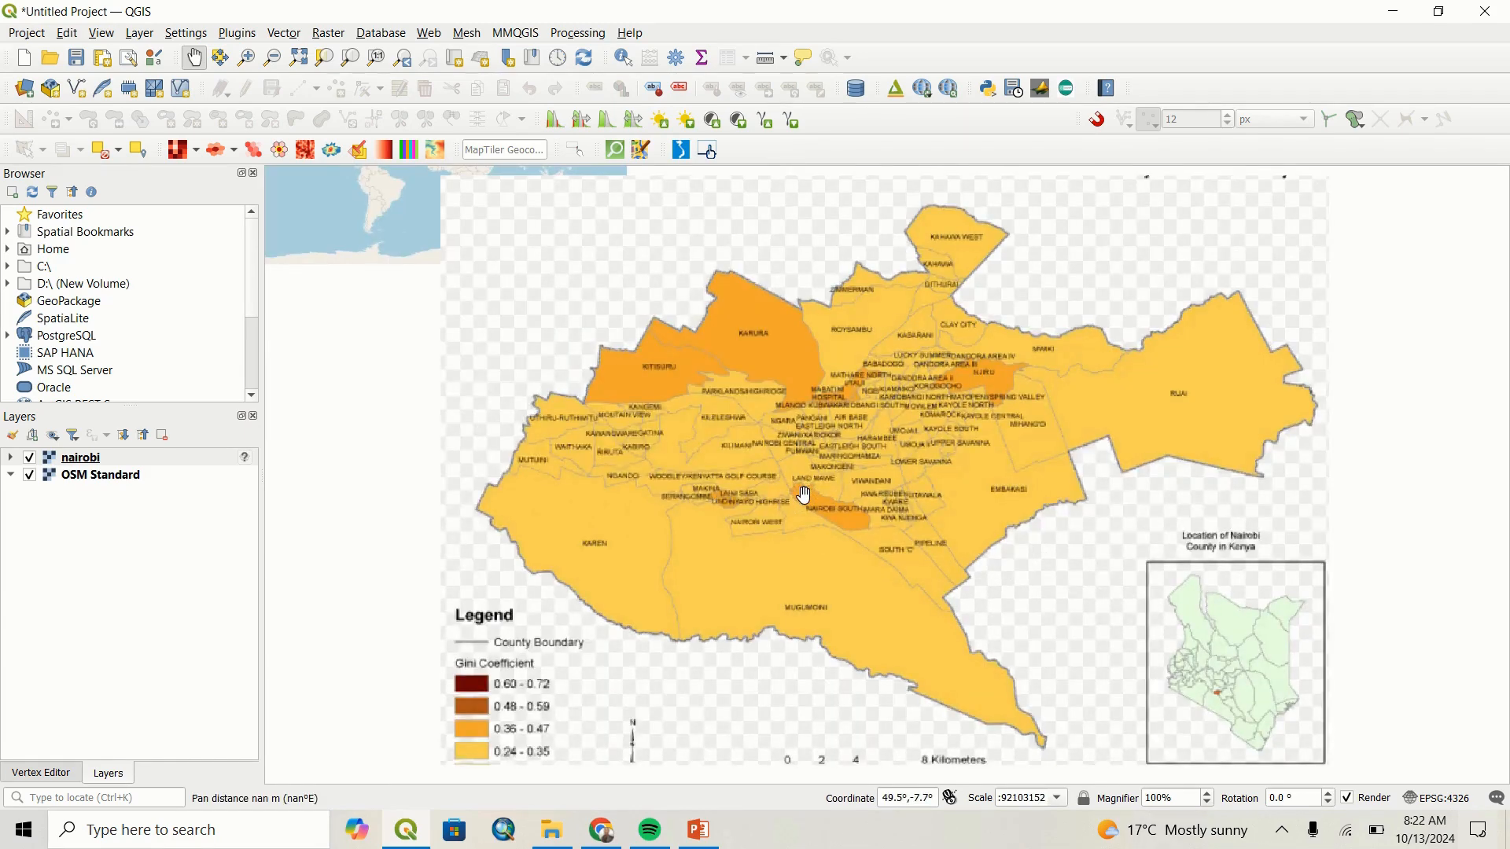
pyautogui.scroll(-1, 805, 495)
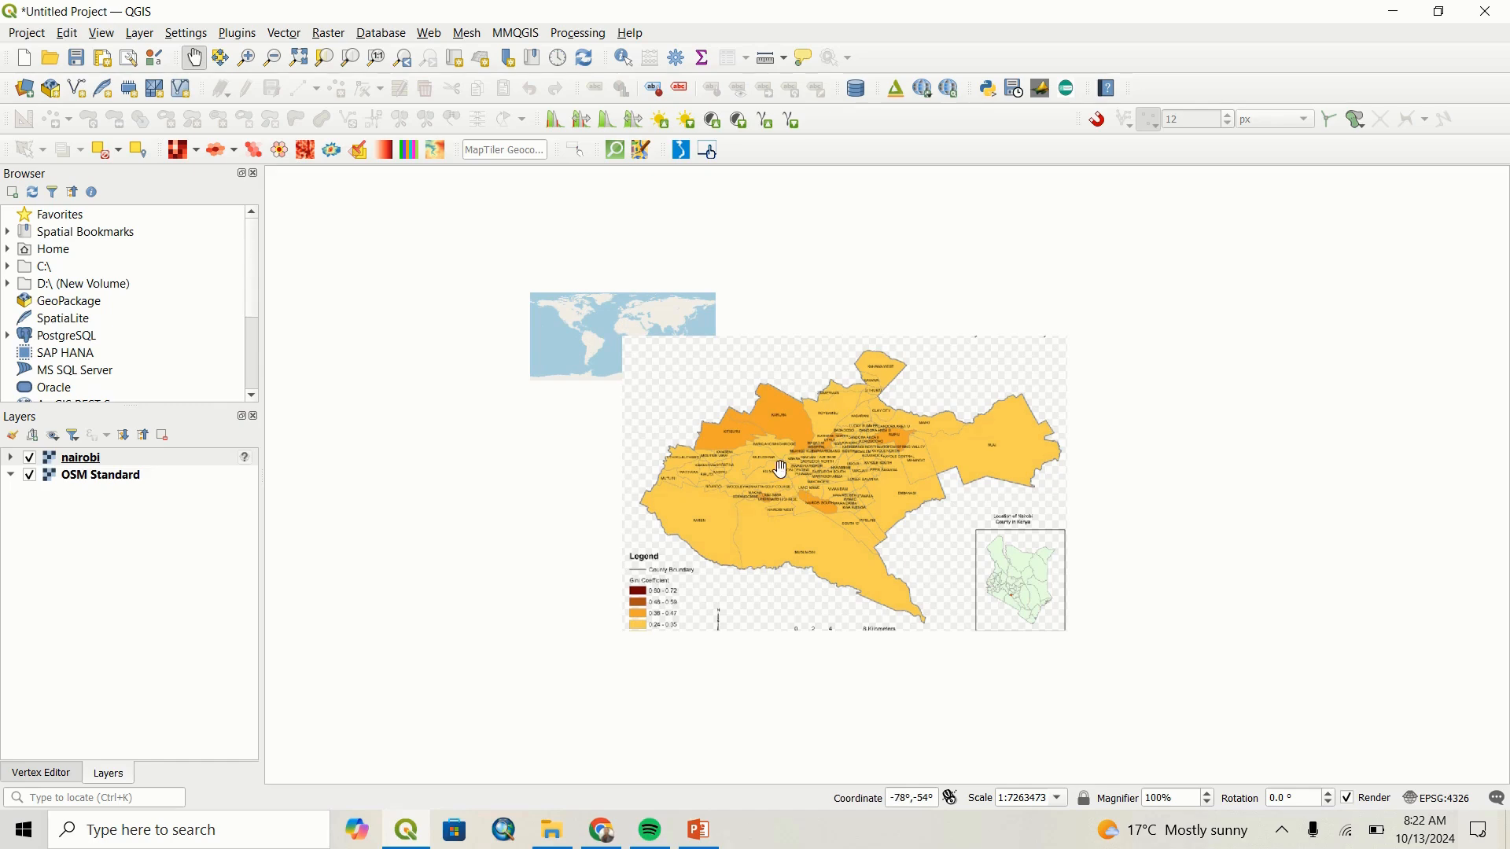
pyautogui.scroll(1, 647, 330)
pyautogui.scroll(1, 647, 330)
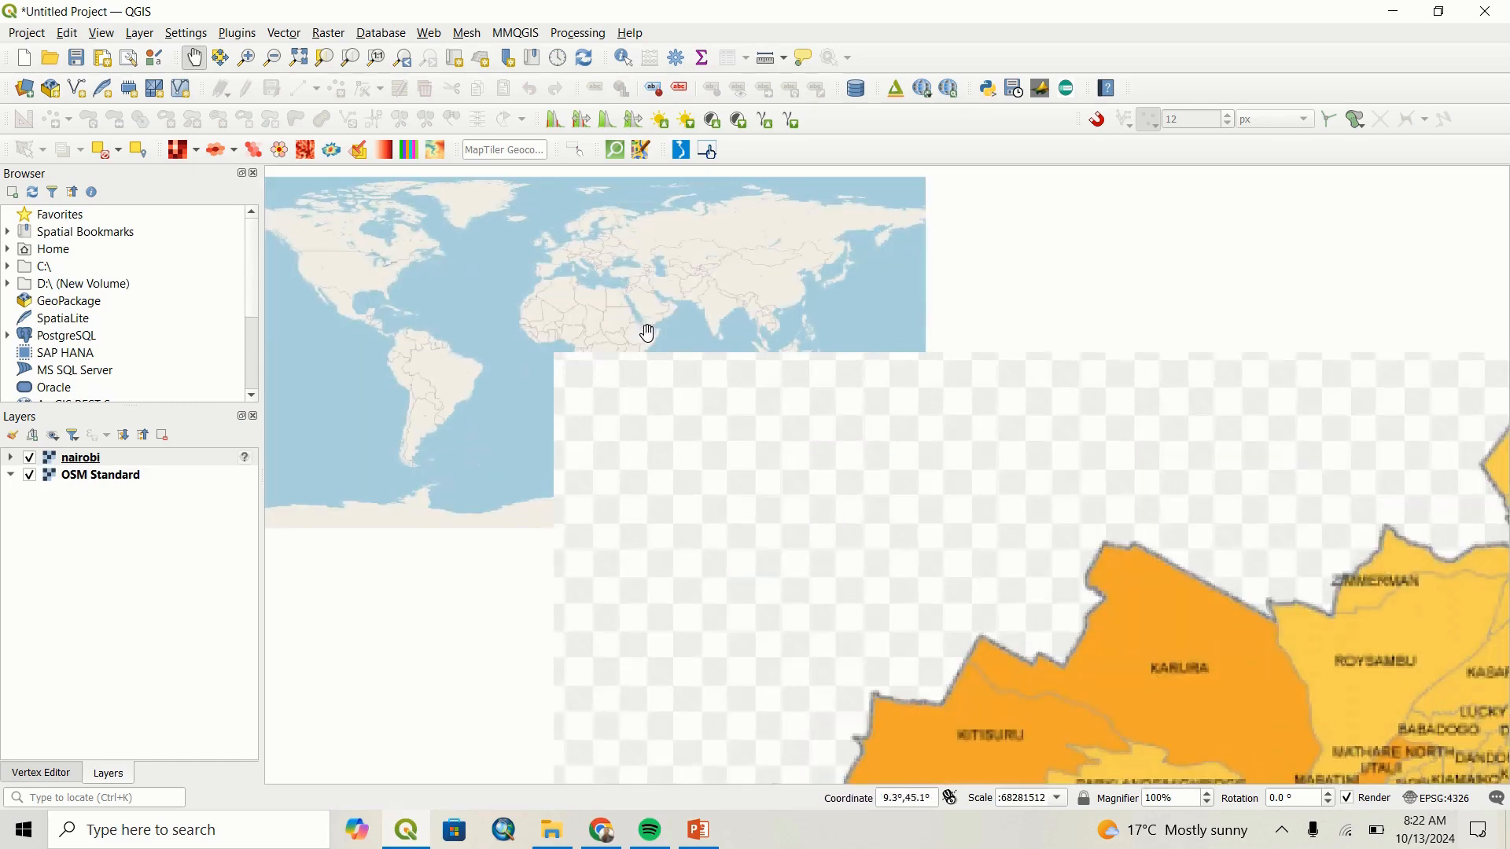
pyautogui.scroll(-2, 785, 470)
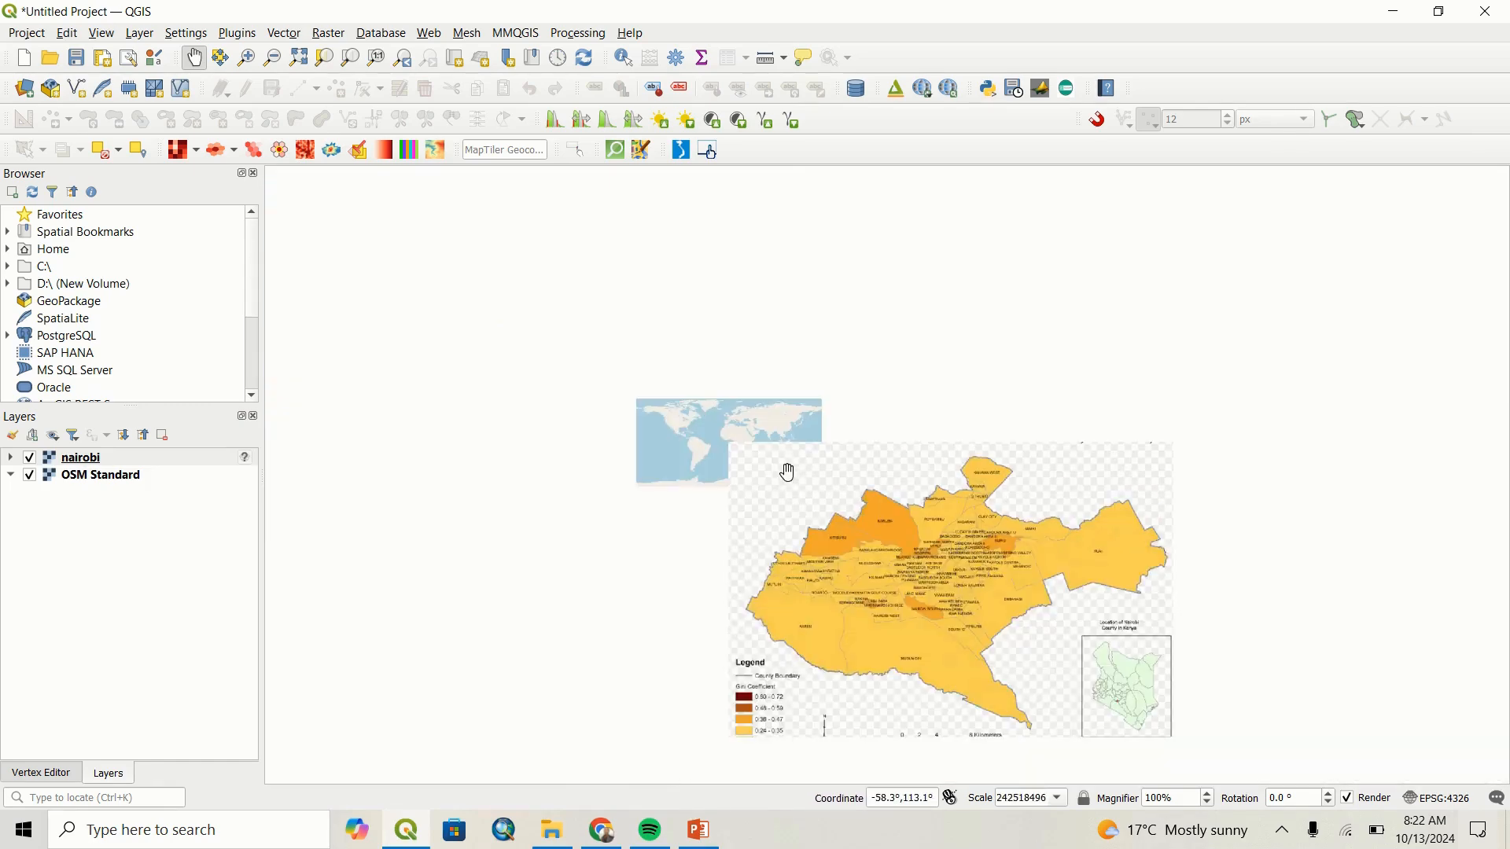
pyautogui.moveTo(795, 488); pyautogui.dragTo(769, 439)
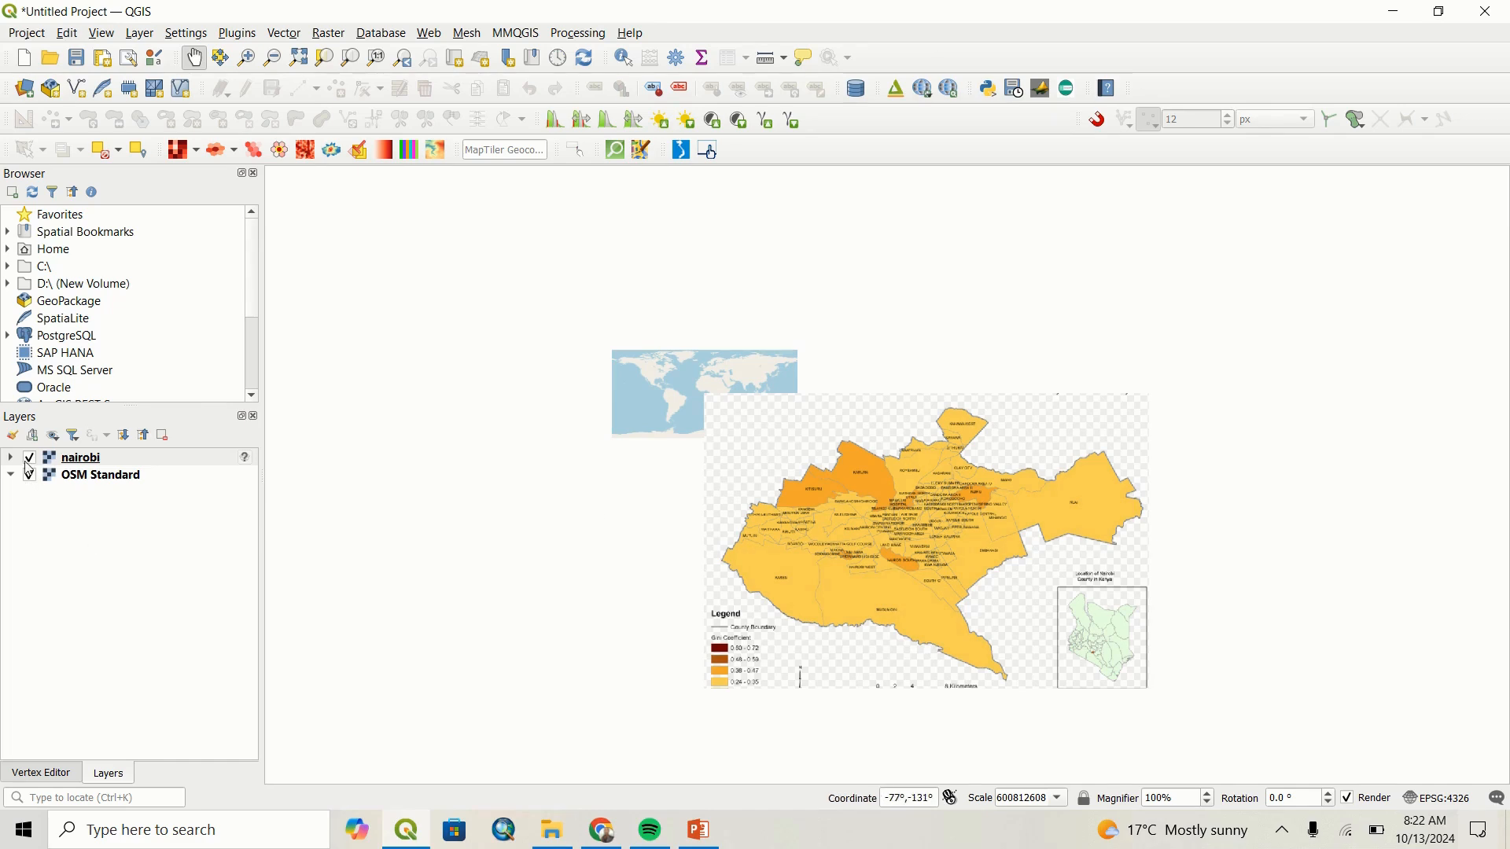
# Hide the nairobi layer and locate Nairobi with its surroundings on the OSM Standard base map.
pyautogui.click(29, 457)
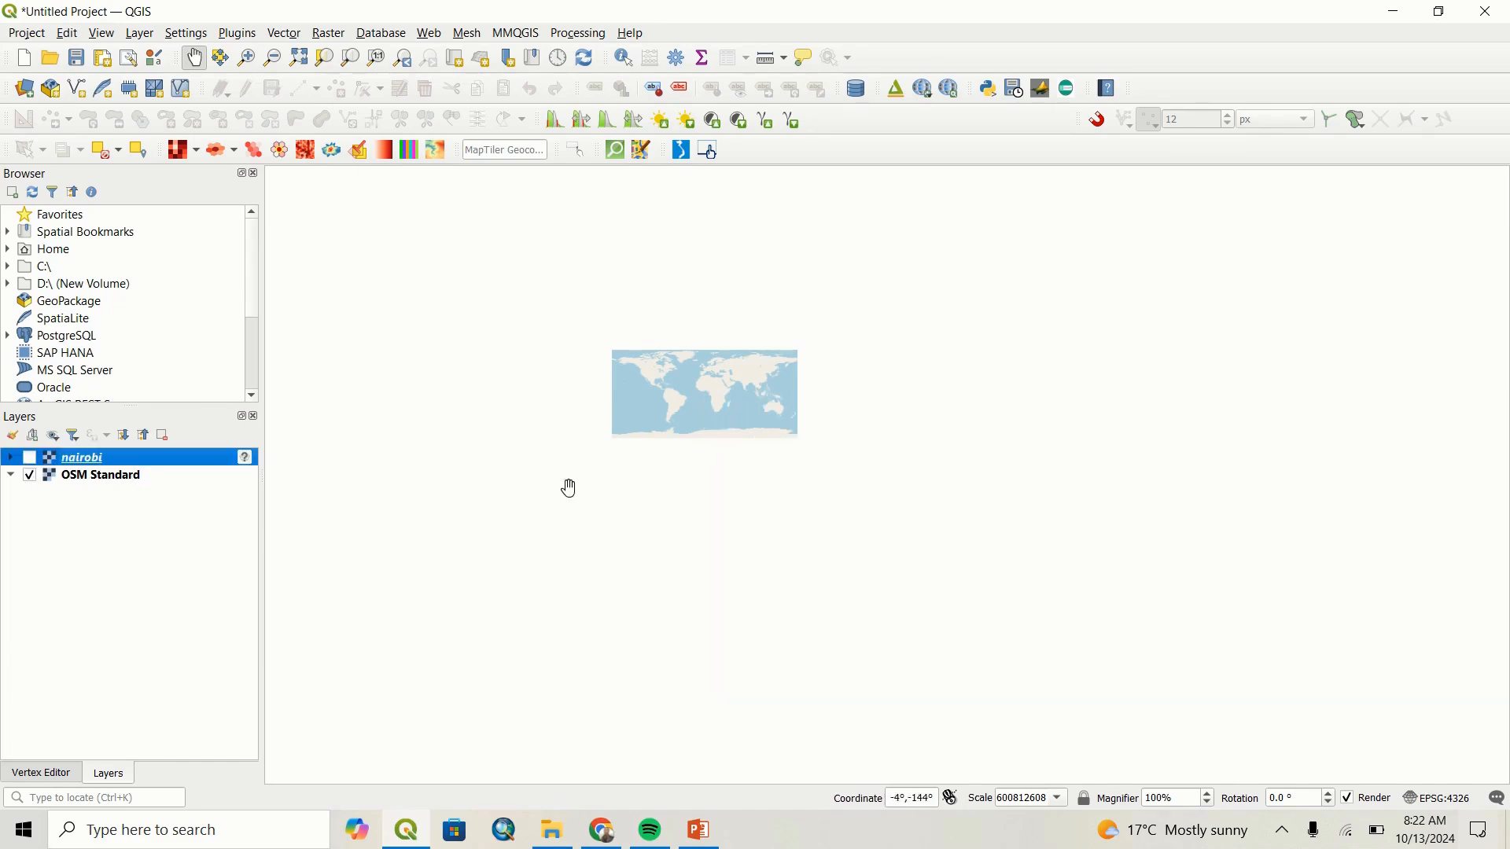
pyautogui.scroll(3, 732, 408)
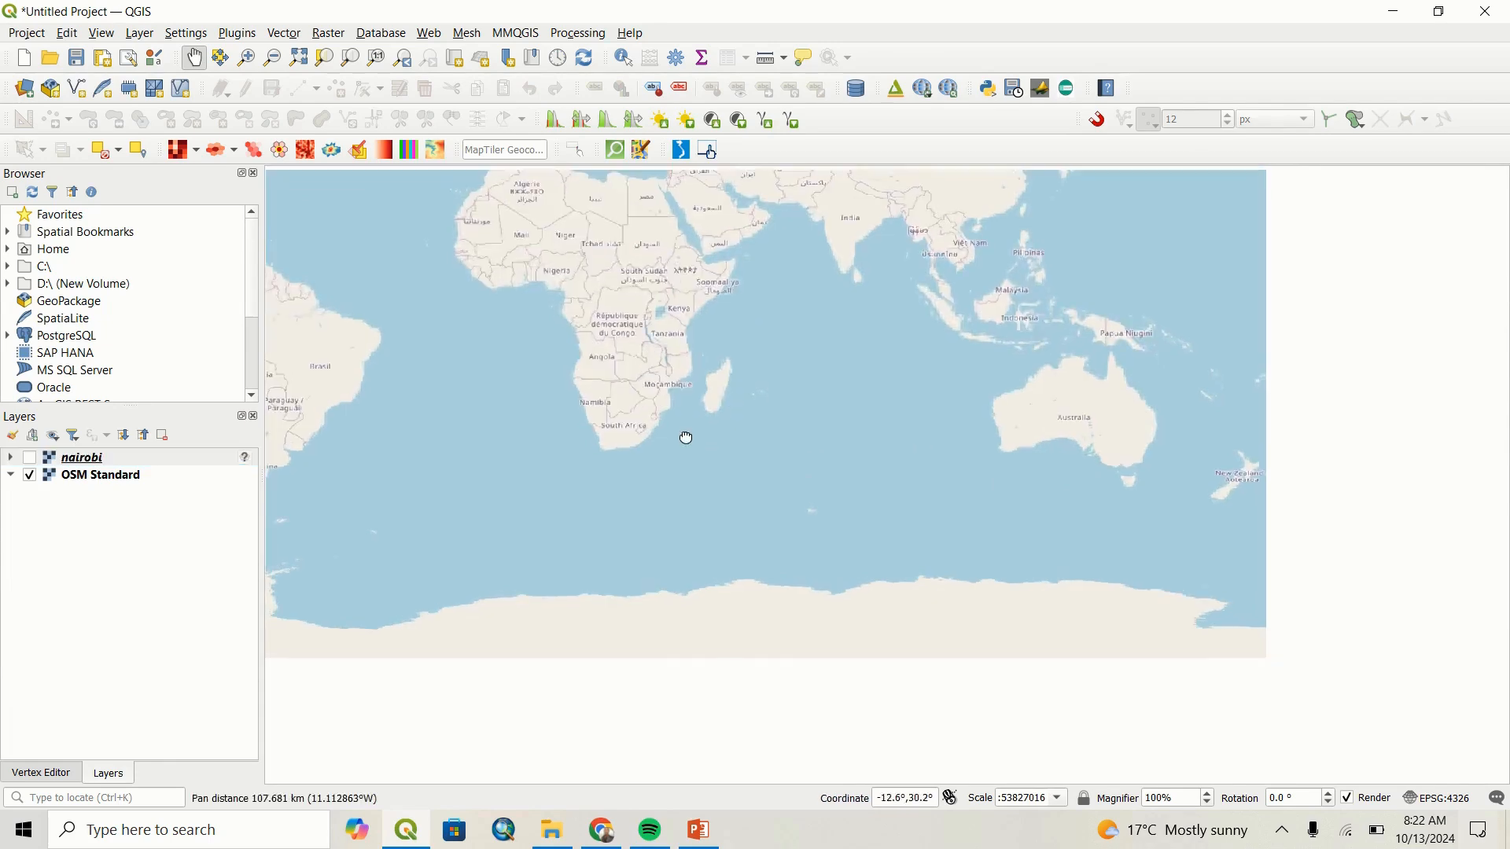
pyautogui.moveTo(687, 438); pyautogui.dragTo(735, 498)
pyautogui.scroll(3, 734, 498)
pyautogui.scroll(1, 832, 363)
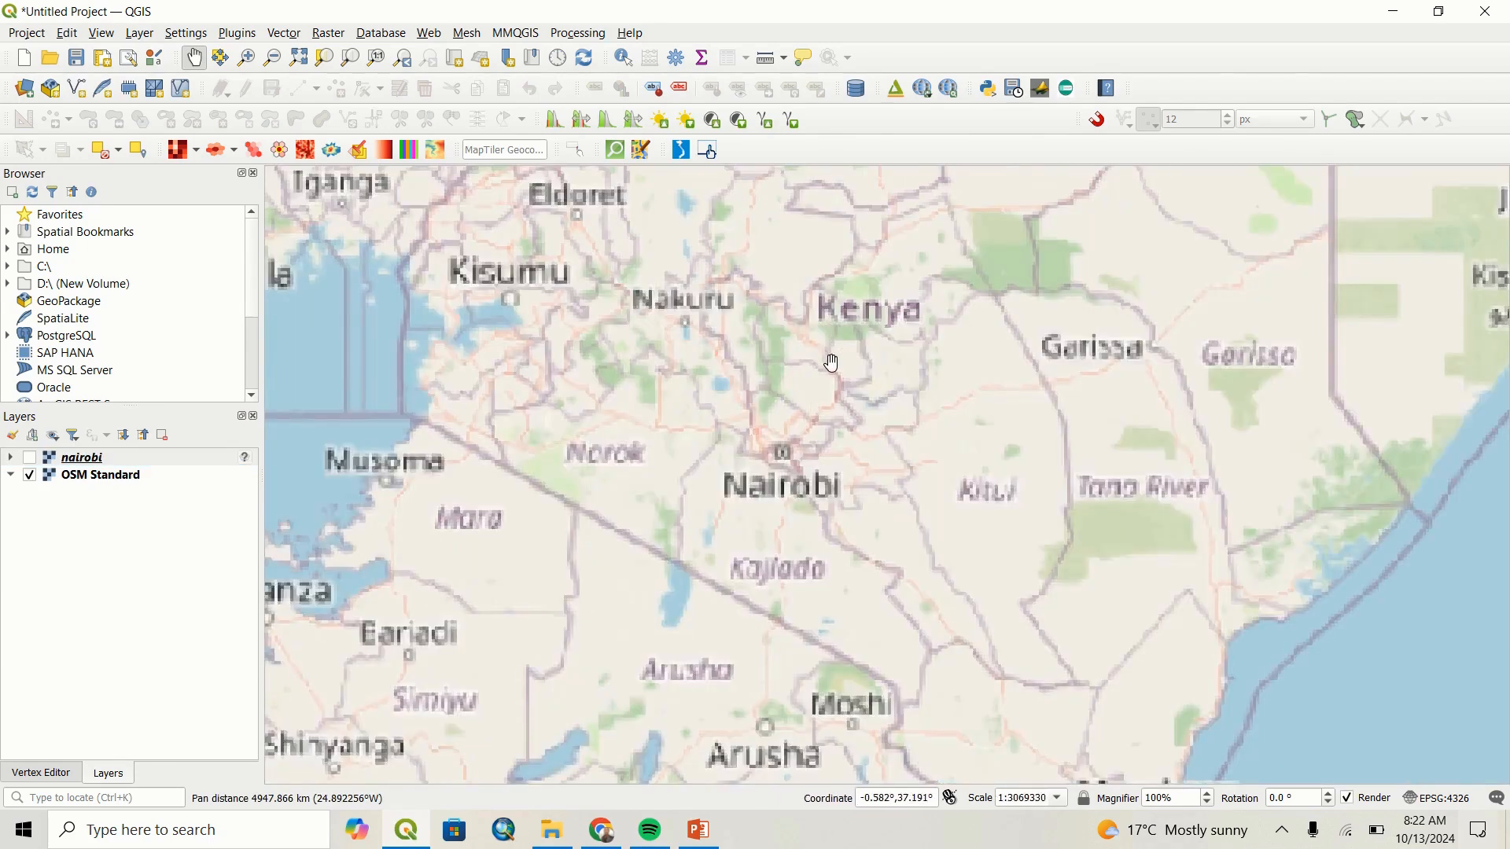
pyautogui.scroll(3, 829, 422)
pyautogui.moveTo(876, 223); pyautogui.dragTo(821, 459)
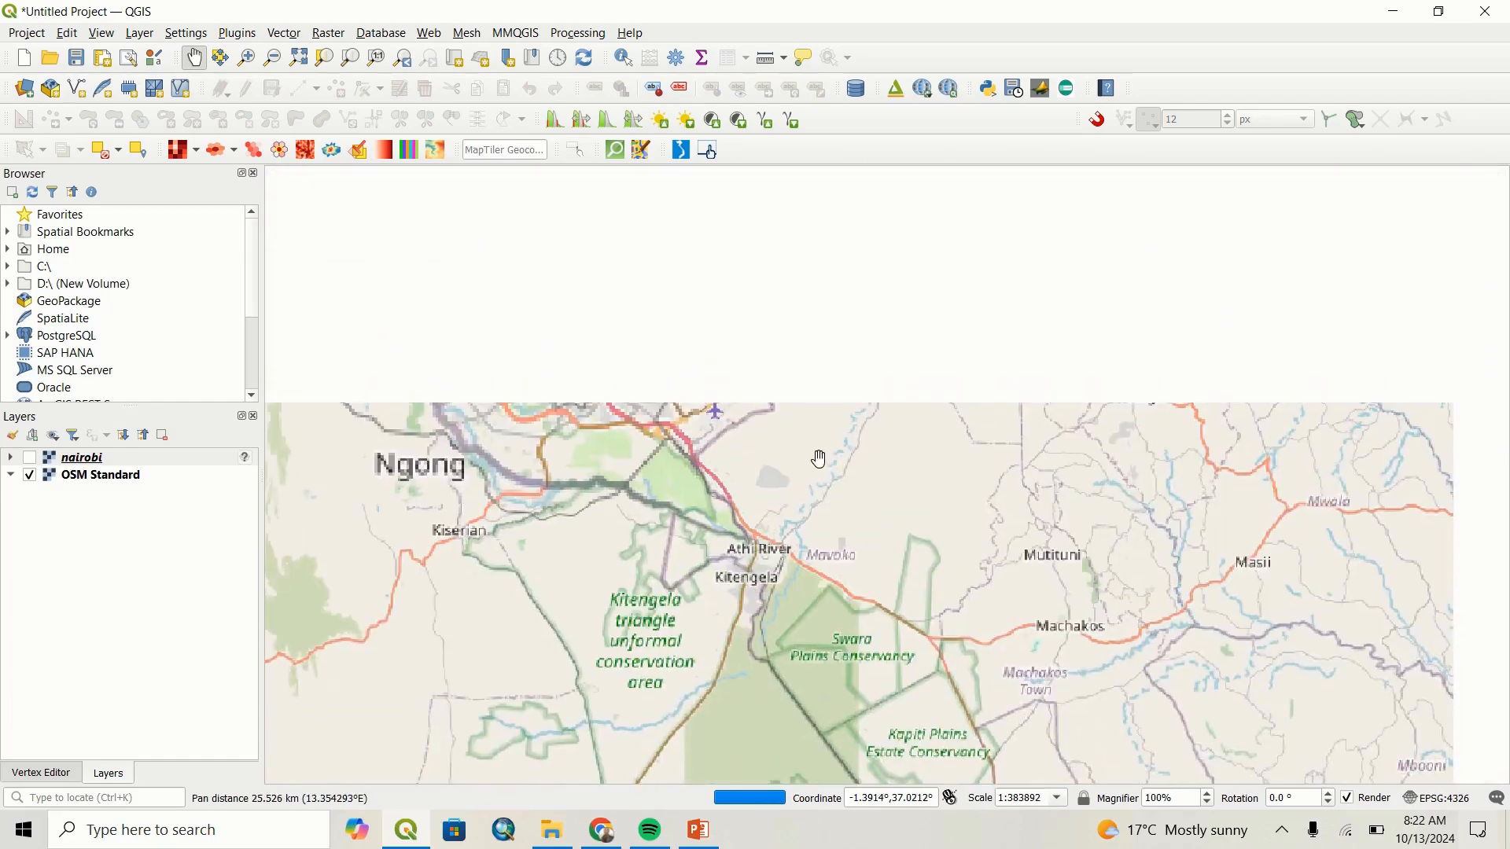
pyautogui.moveTo(846, 394); pyautogui.dragTo(829, 529)
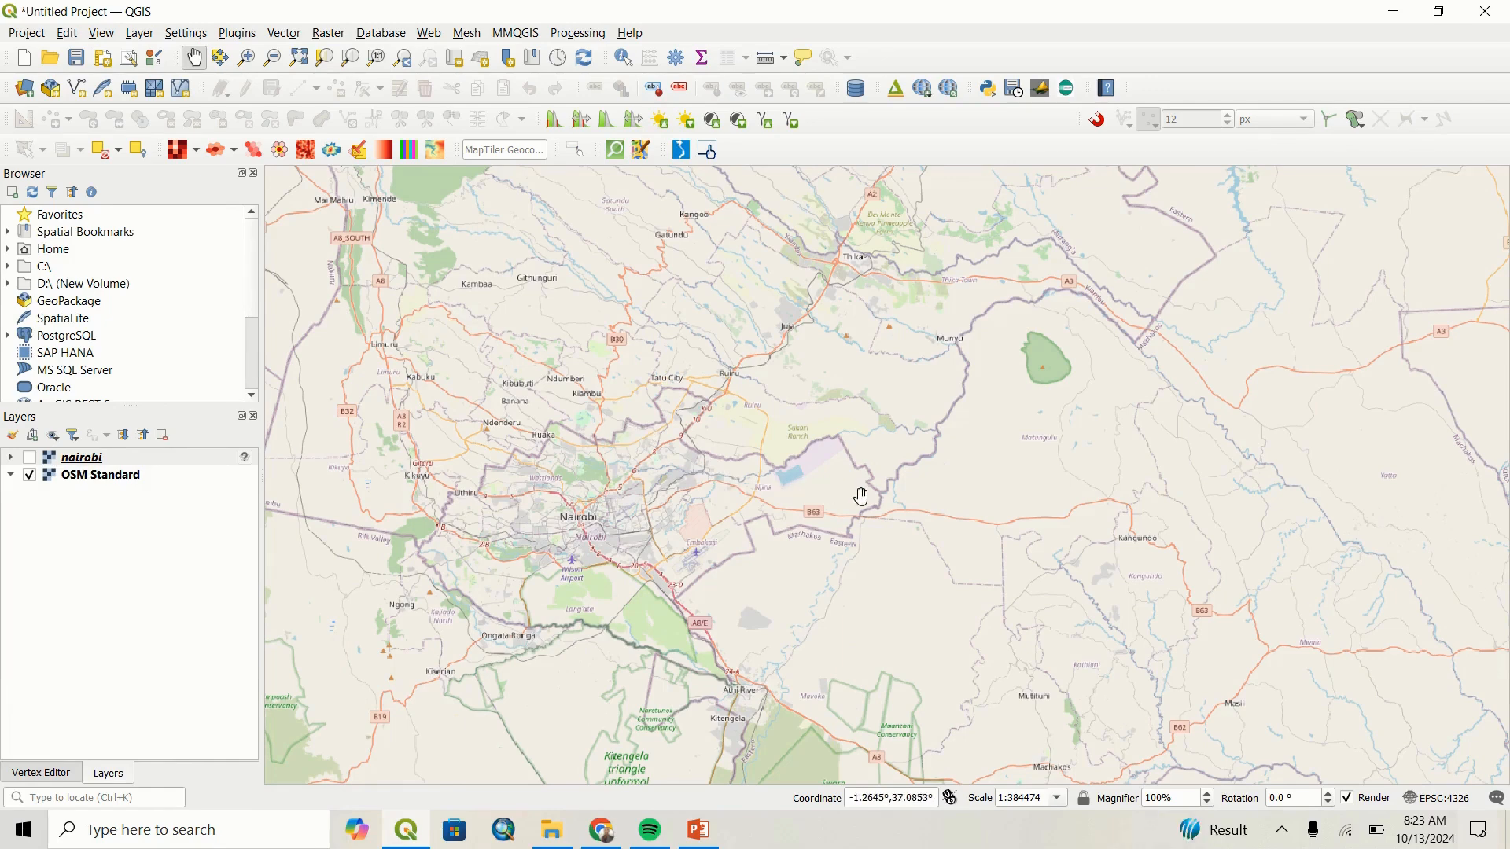
# Turn the nairobi layer on and off again to check whether it overlaps the real Nairobi area.
pyautogui.click(79, 464)
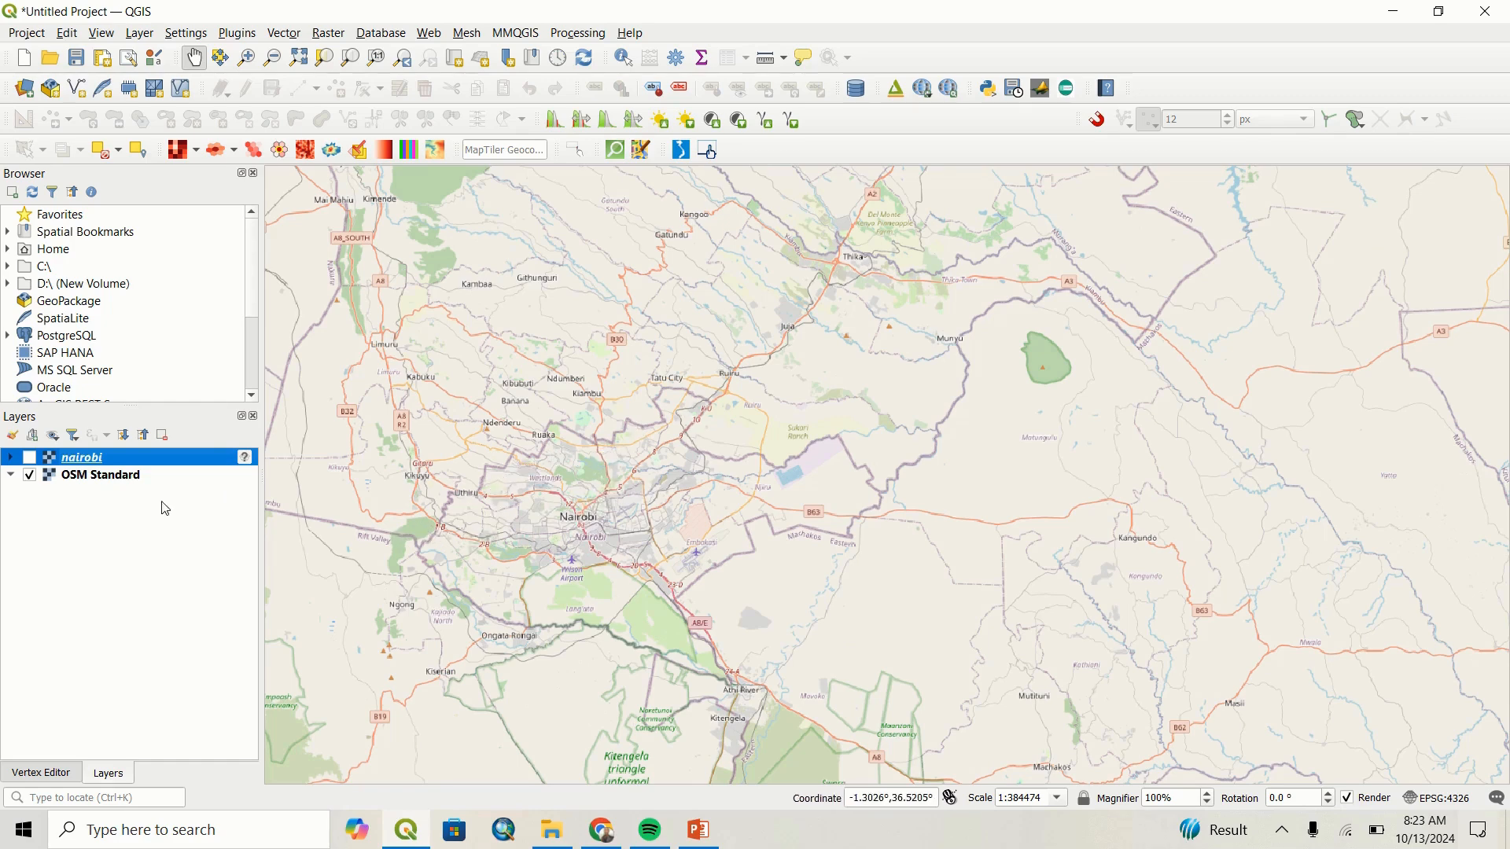
pyautogui.click(30, 461)
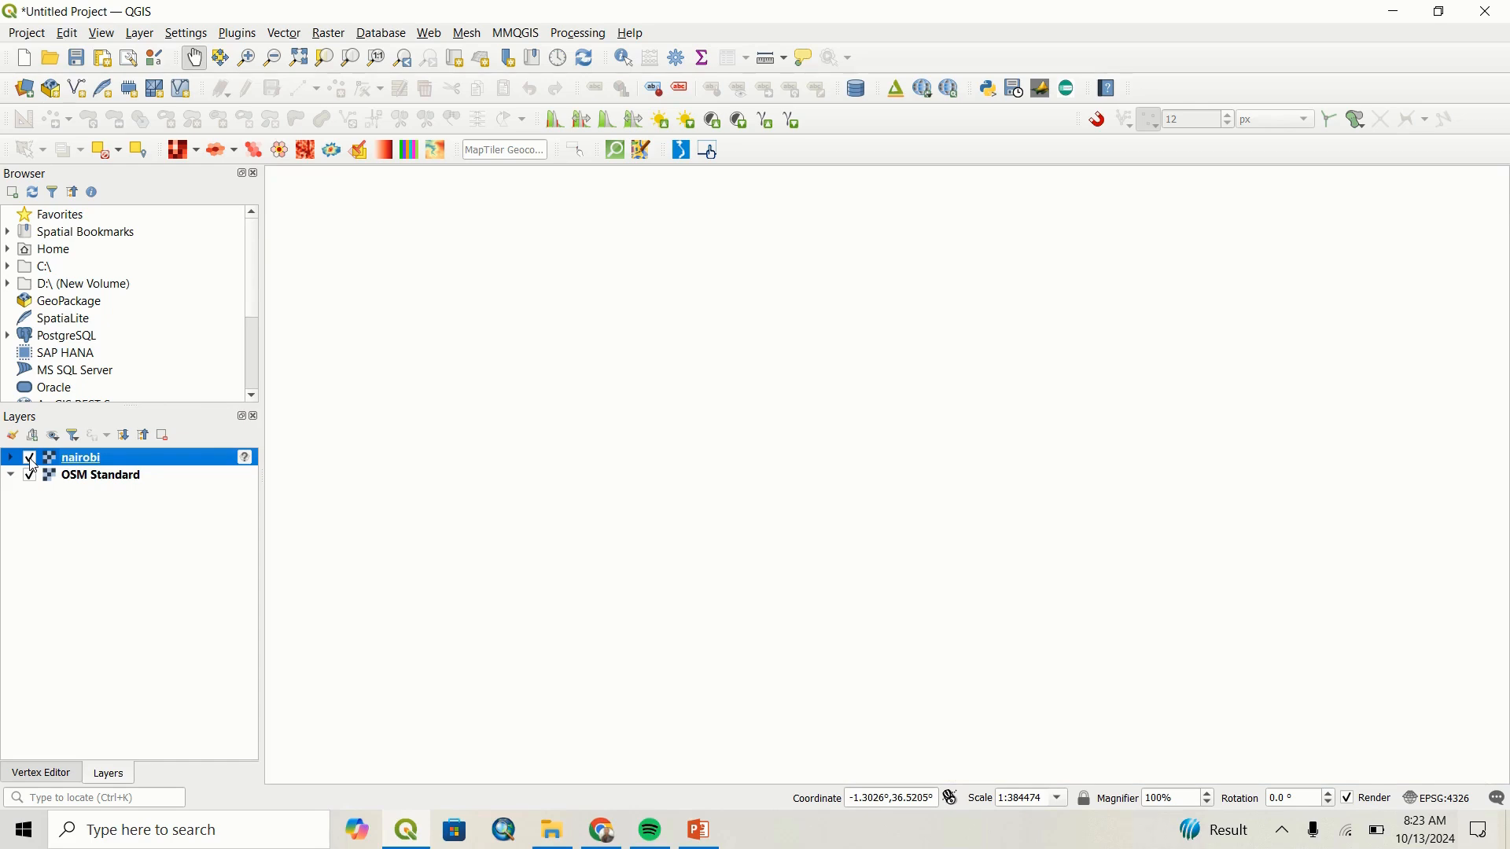
pyautogui.click(31, 461)
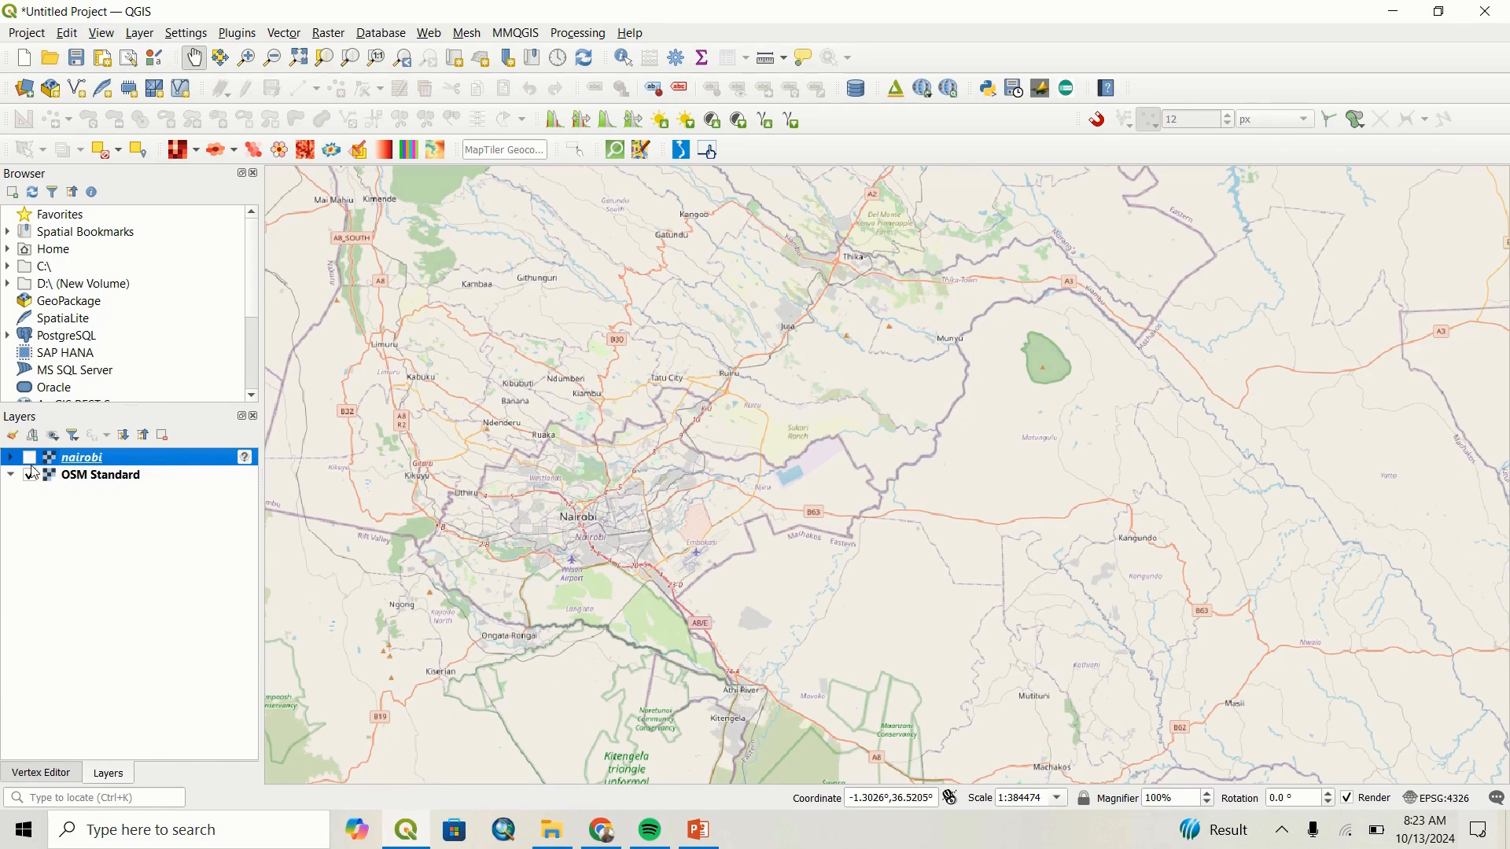
pyautogui.click(66, 478)
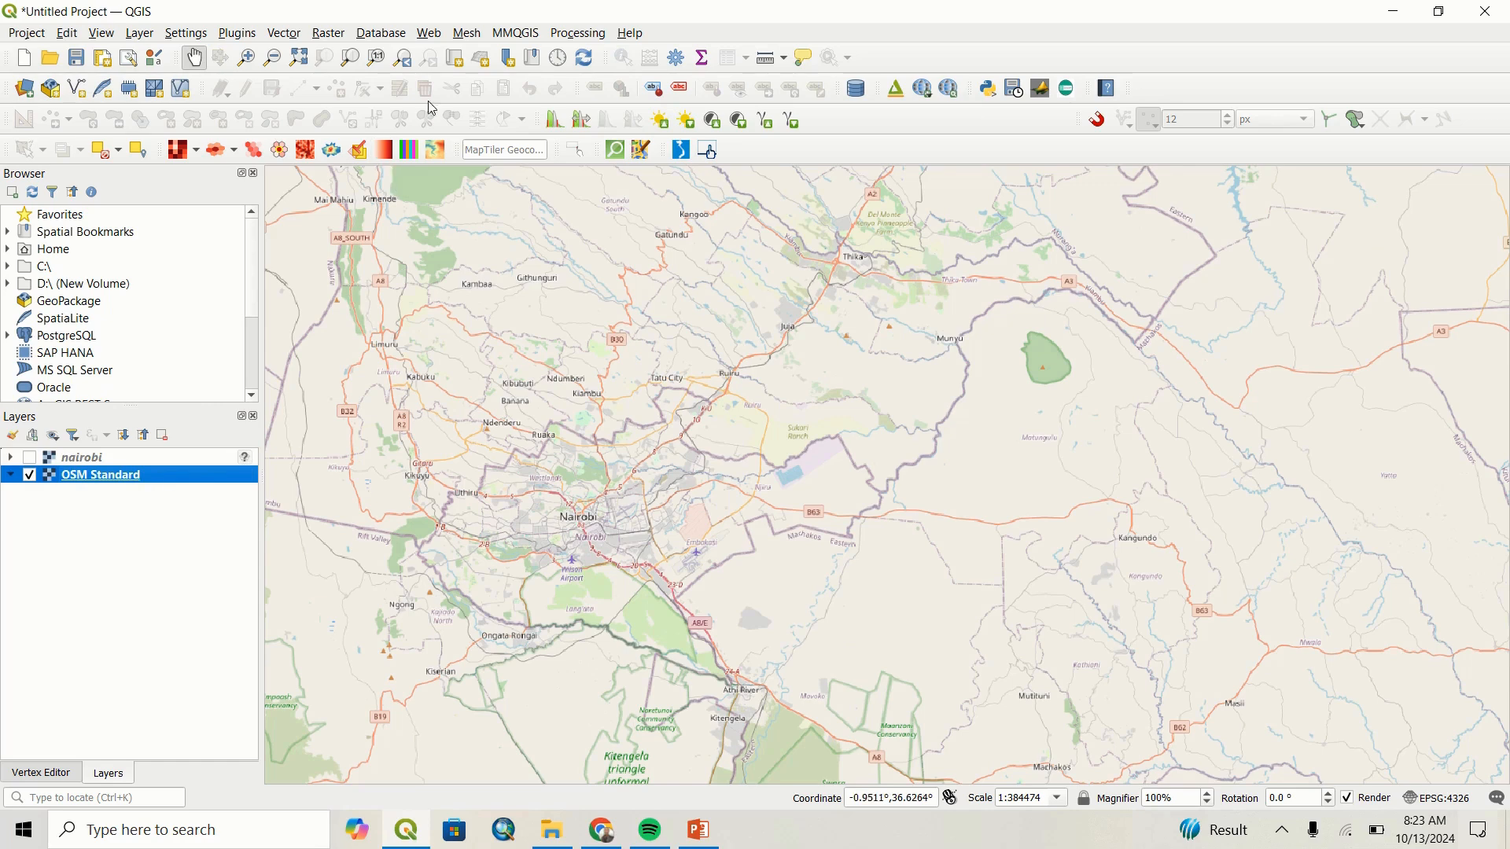
pyautogui.click(431, 34)
pyautogui.moveTo(449, 82)
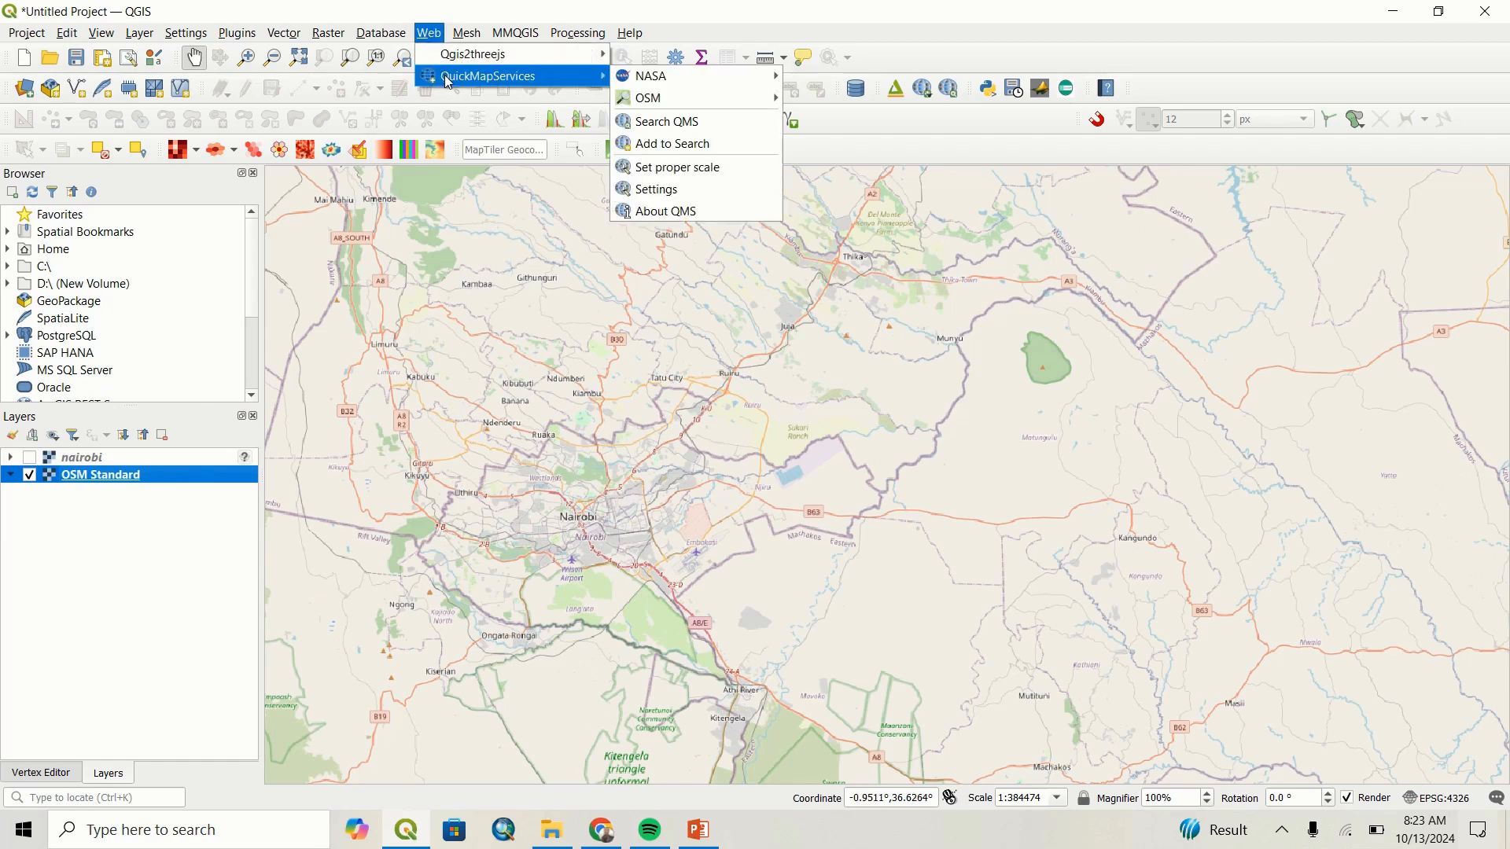
pyautogui.moveTo(692, 99)
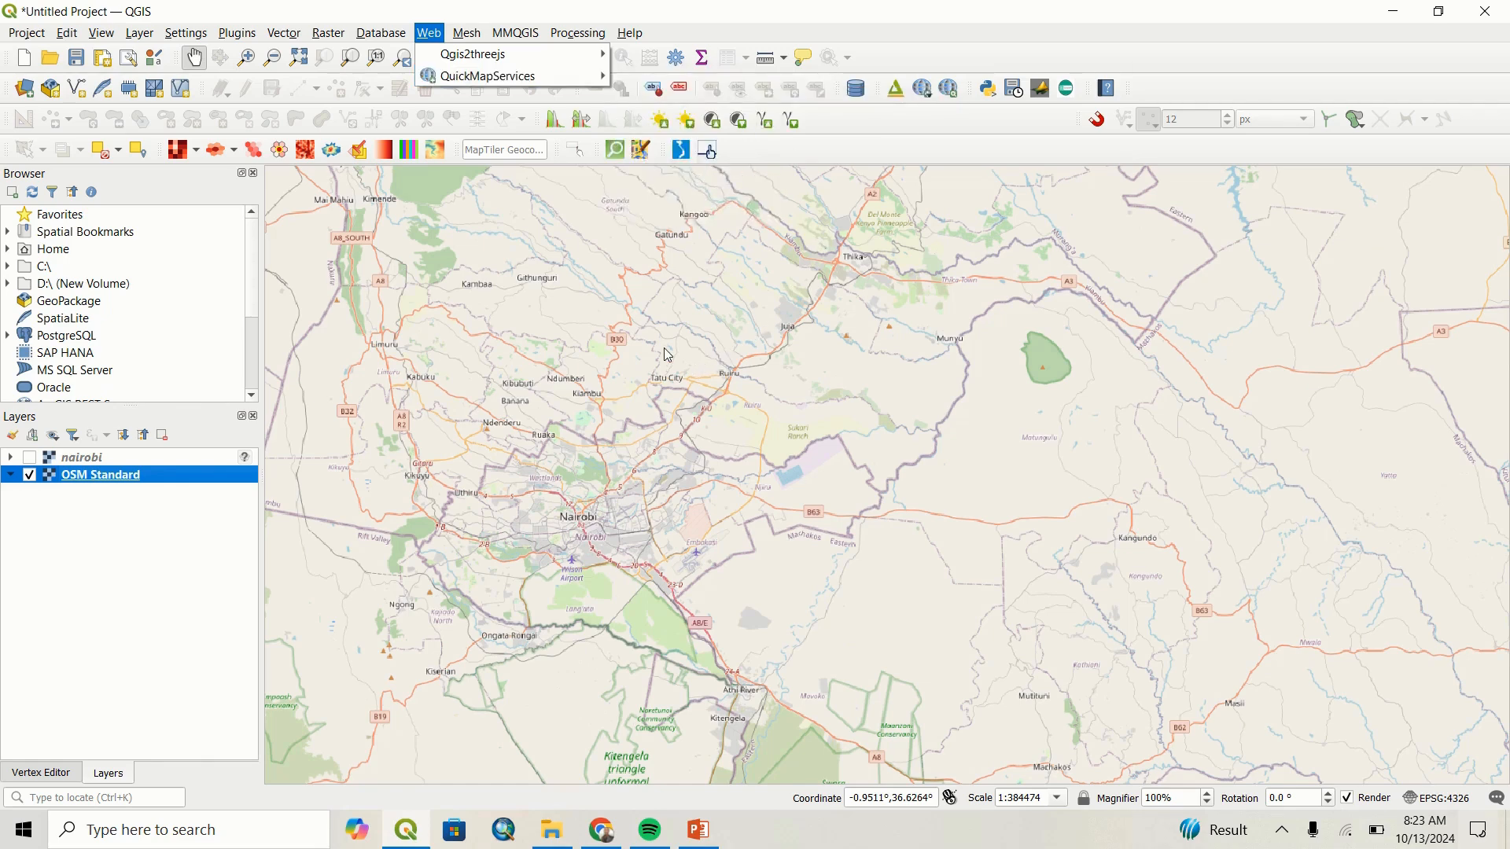
pyautogui.moveTo(667, 355); pyautogui.dragTo(675, 375)
pyautogui.moveTo(672, 437); pyautogui.dragTo(701, 386)
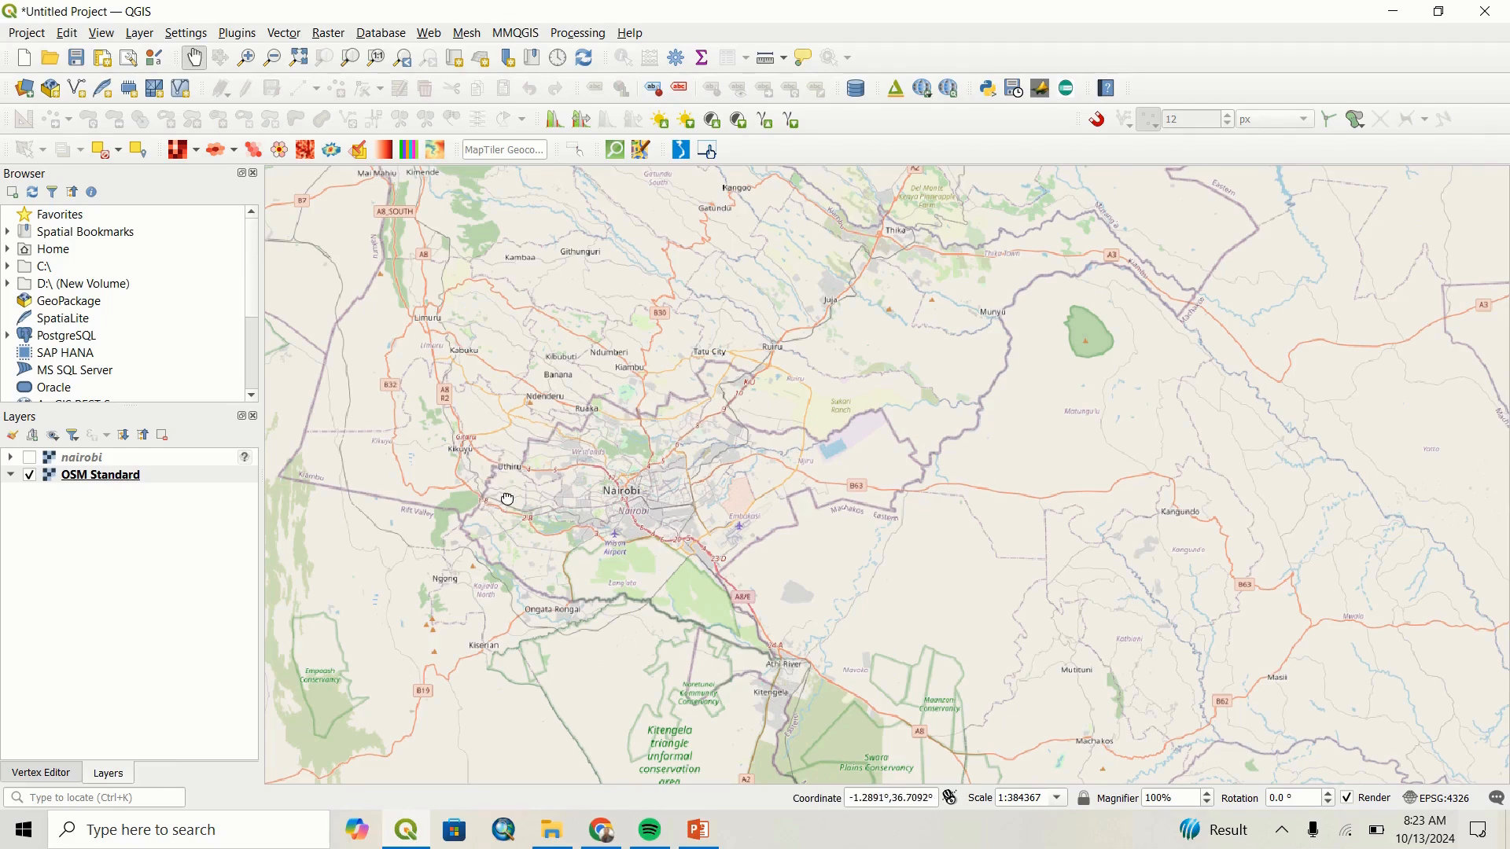
pyautogui.moveTo(508, 497); pyautogui.dragTo(509, 488)
# Remove the nairobi layer from the project.
pyautogui.rightClick(146, 459)
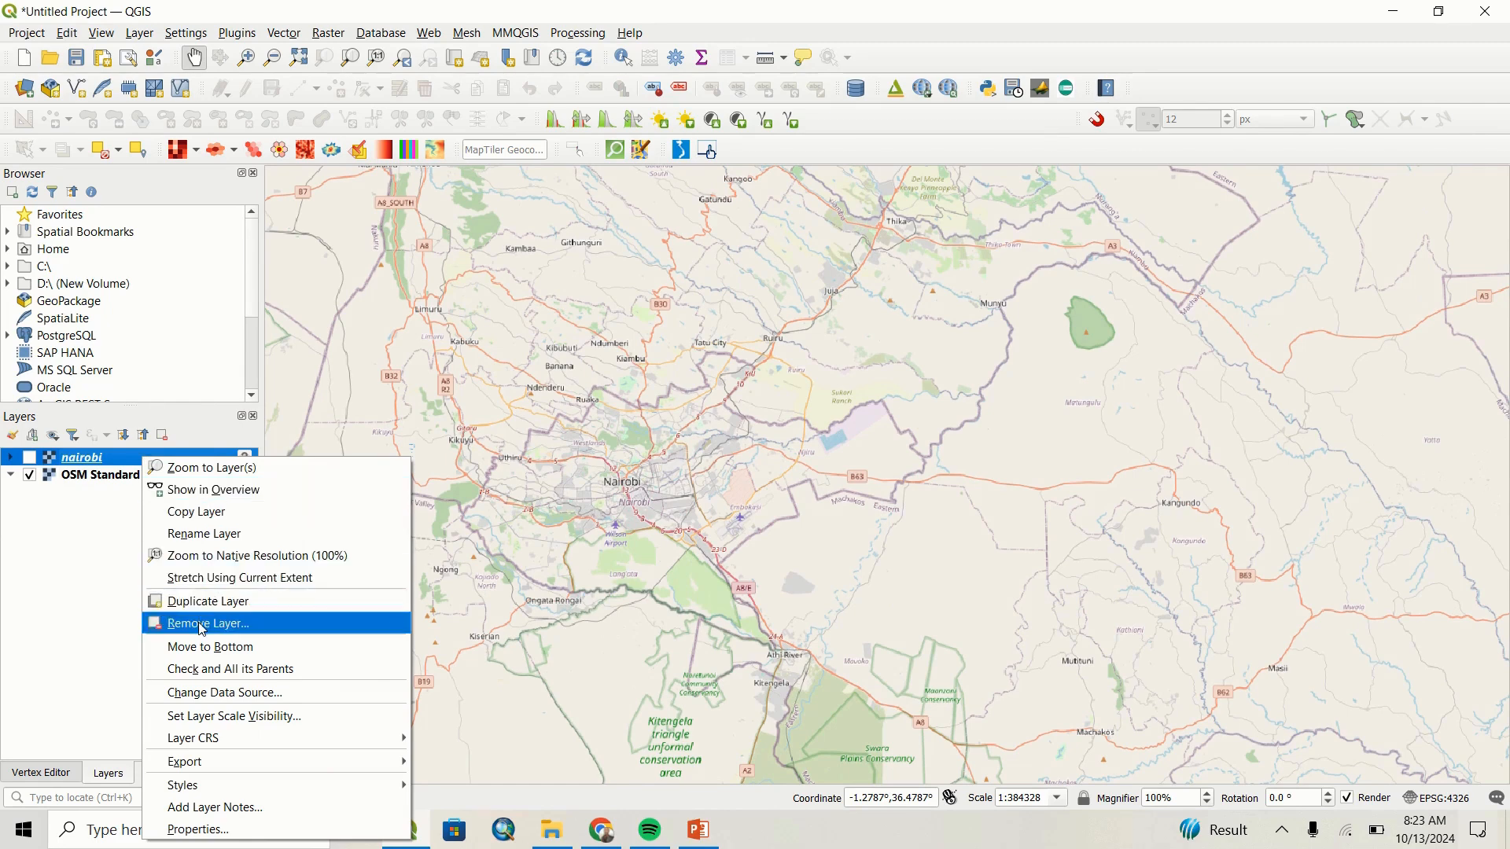
pyautogui.click(202, 629)
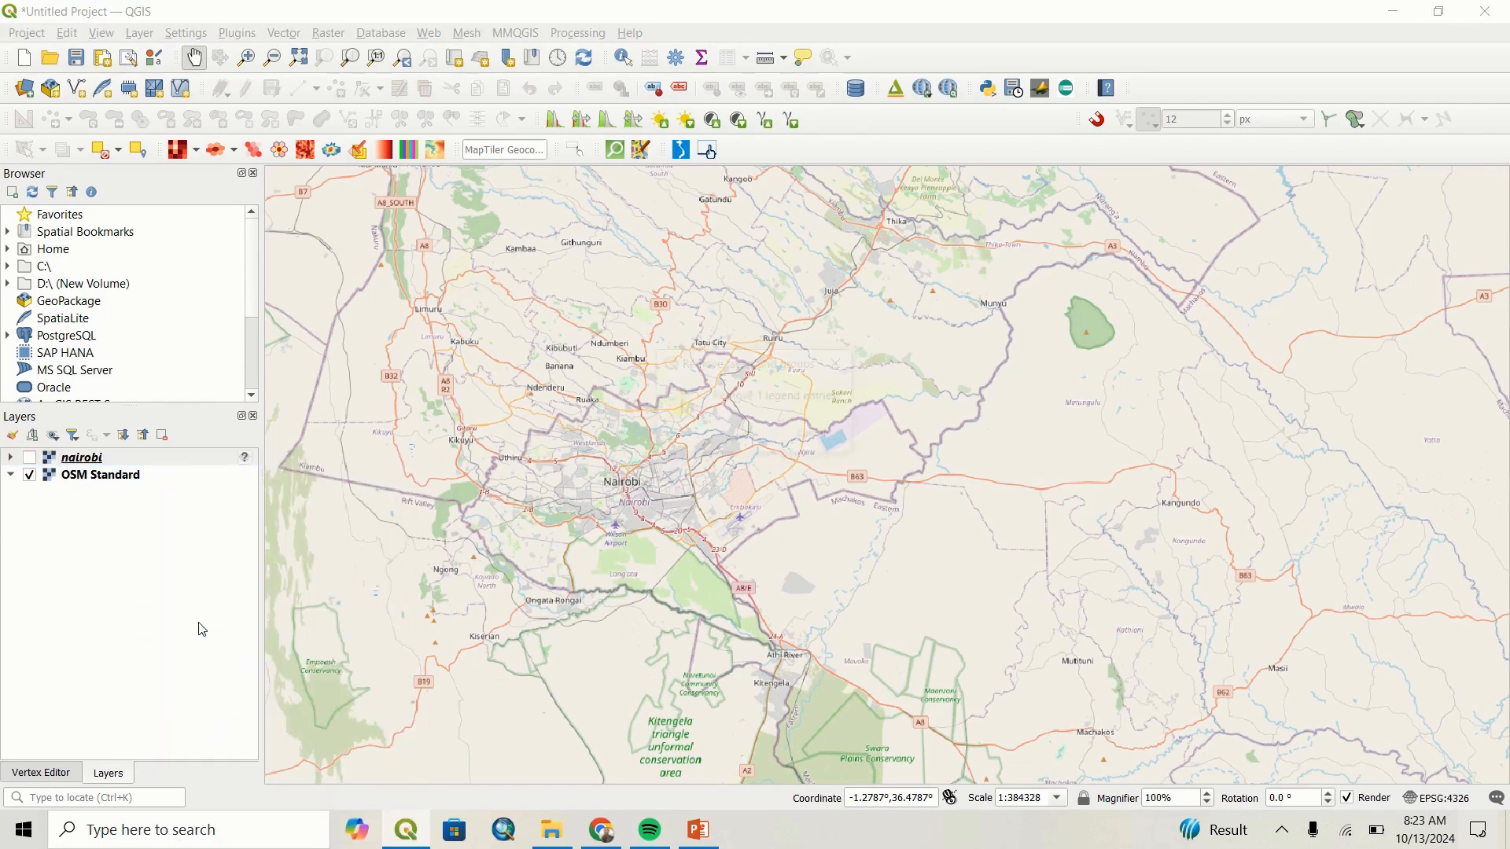
pyautogui.click(745, 435)
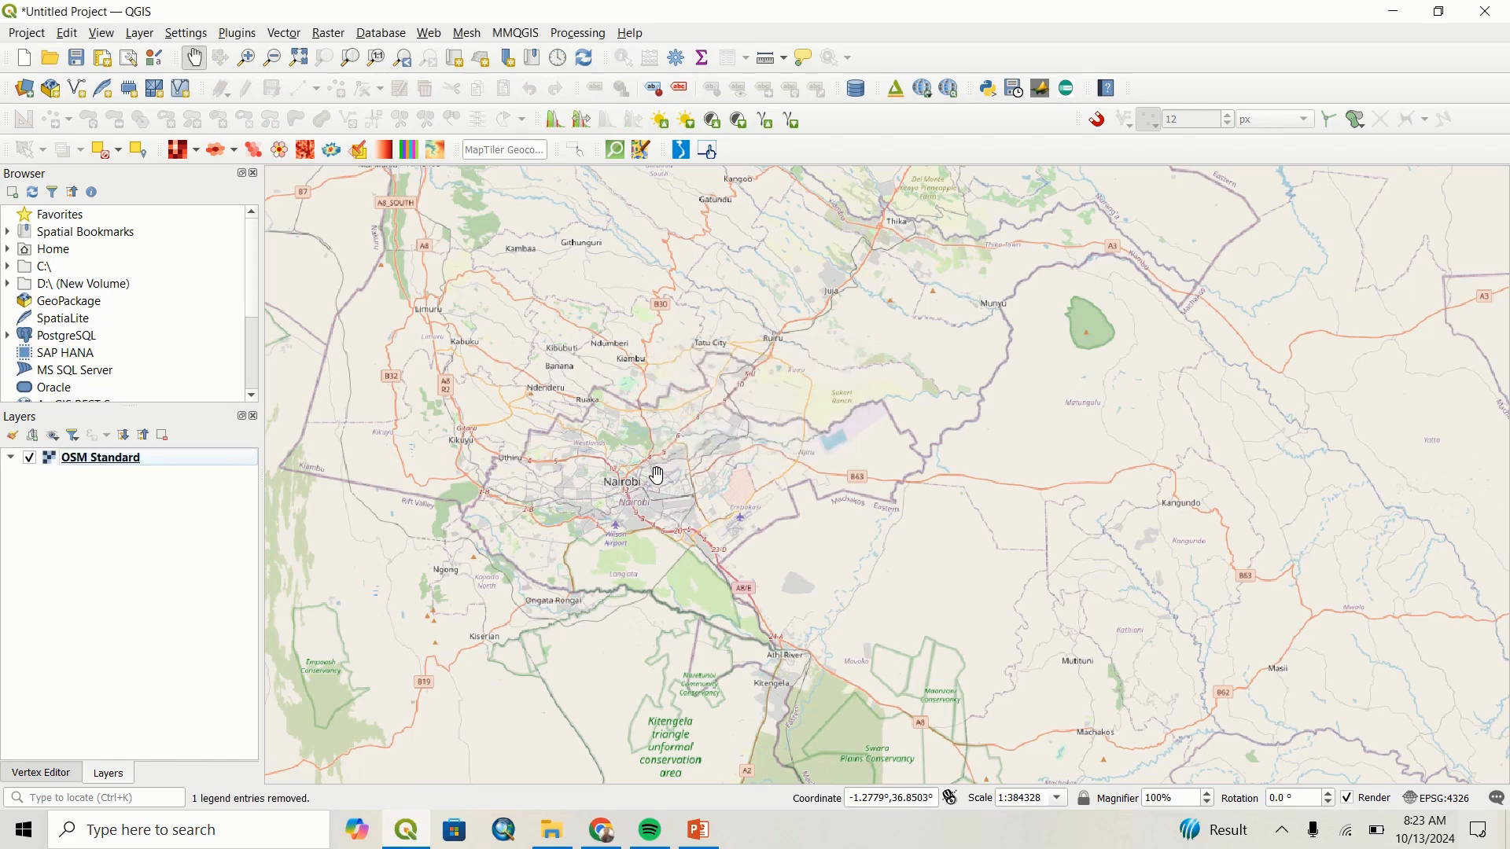
pyautogui.moveTo(650, 472); pyautogui.dragTo(667, 492)
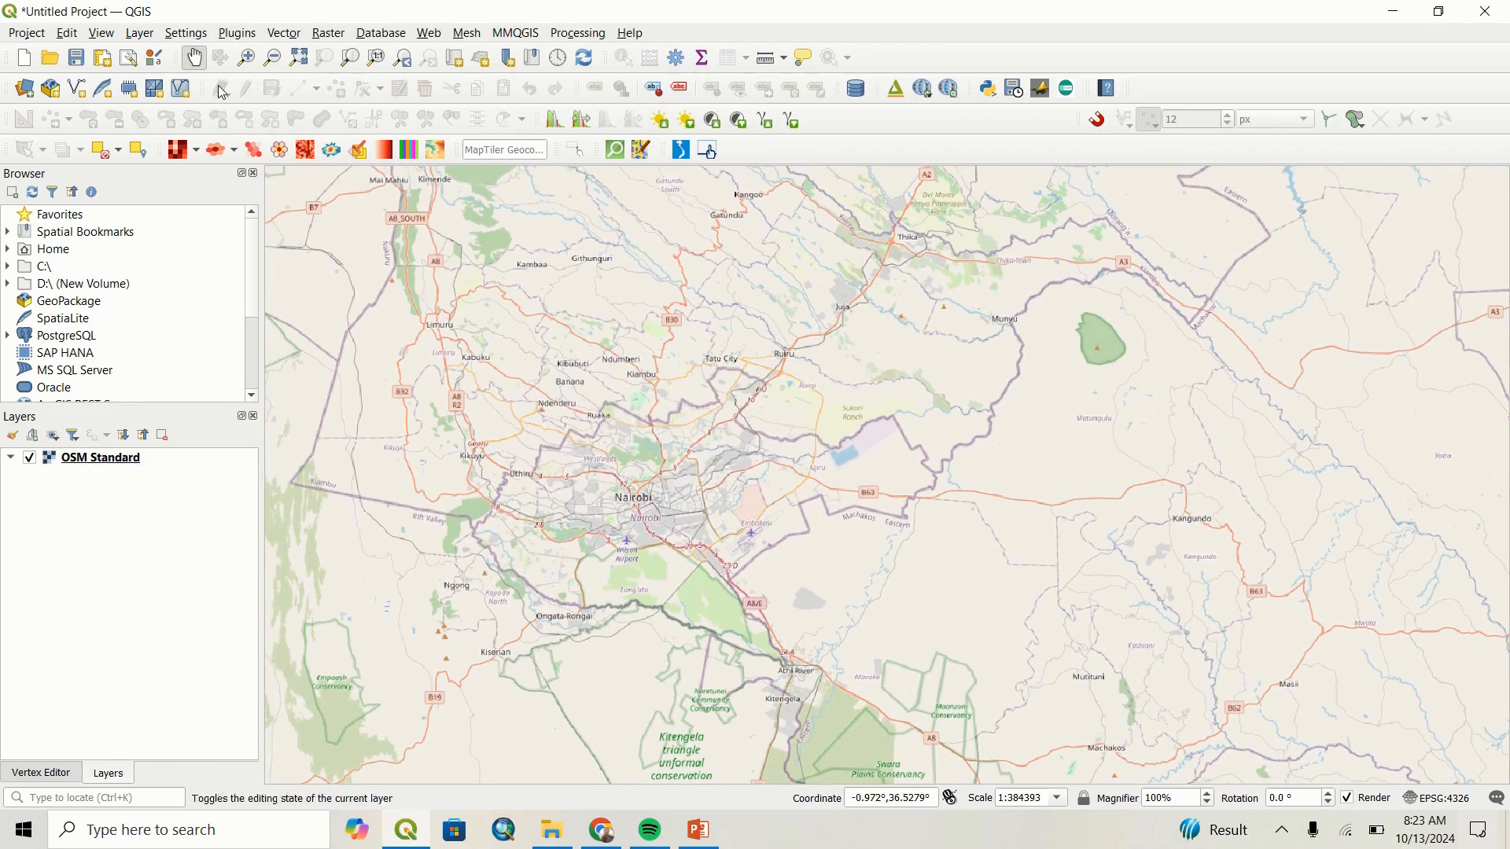
# Open the Georeferencer and load the raster nairobi.png from the Downloads folder.
pyautogui.click(139, 36)
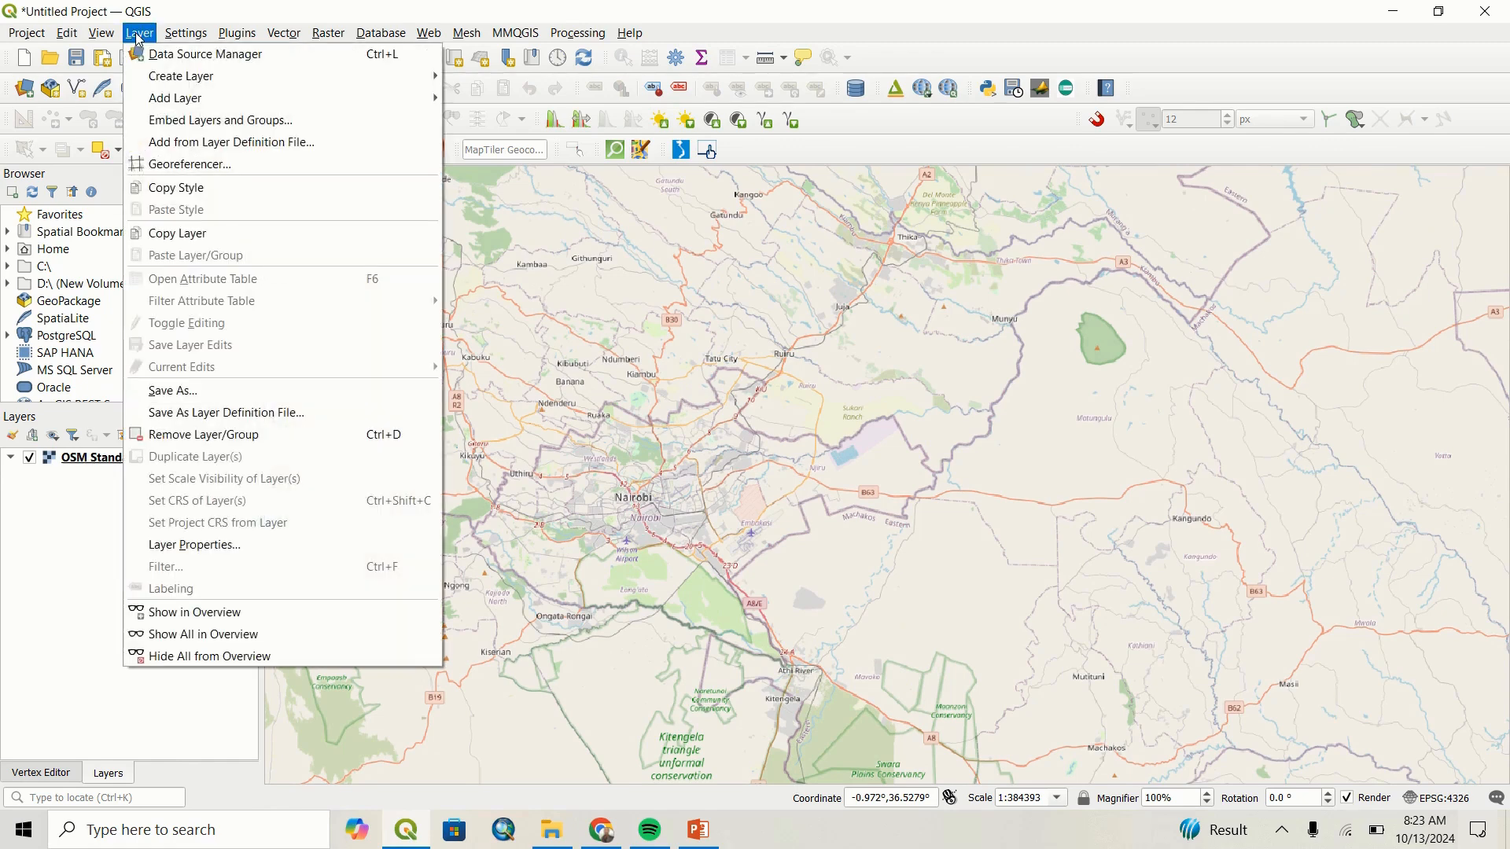
pyautogui.click(163, 165)
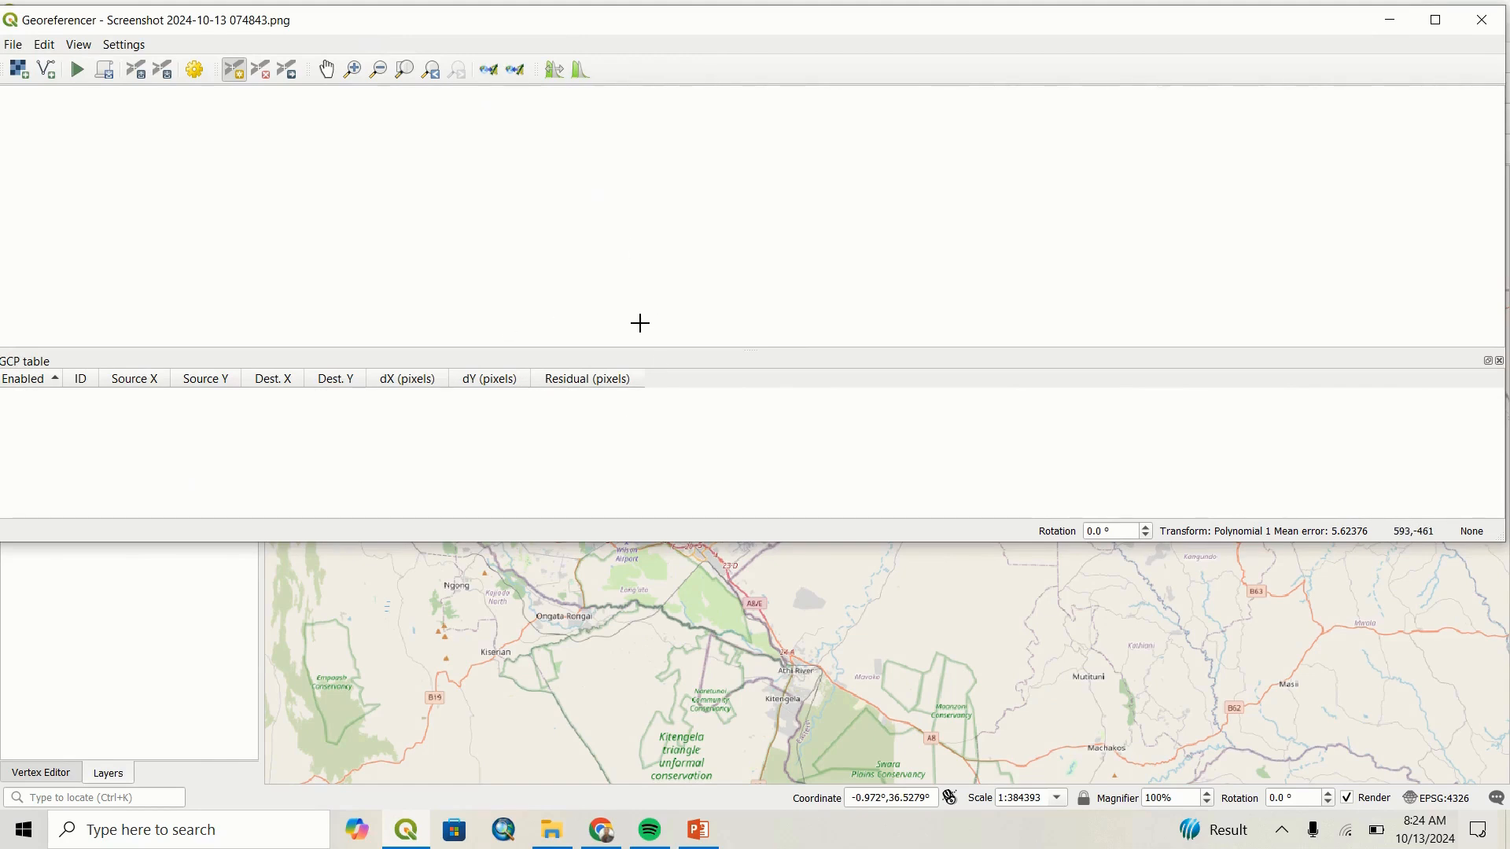
pyautogui.click(16, 48)
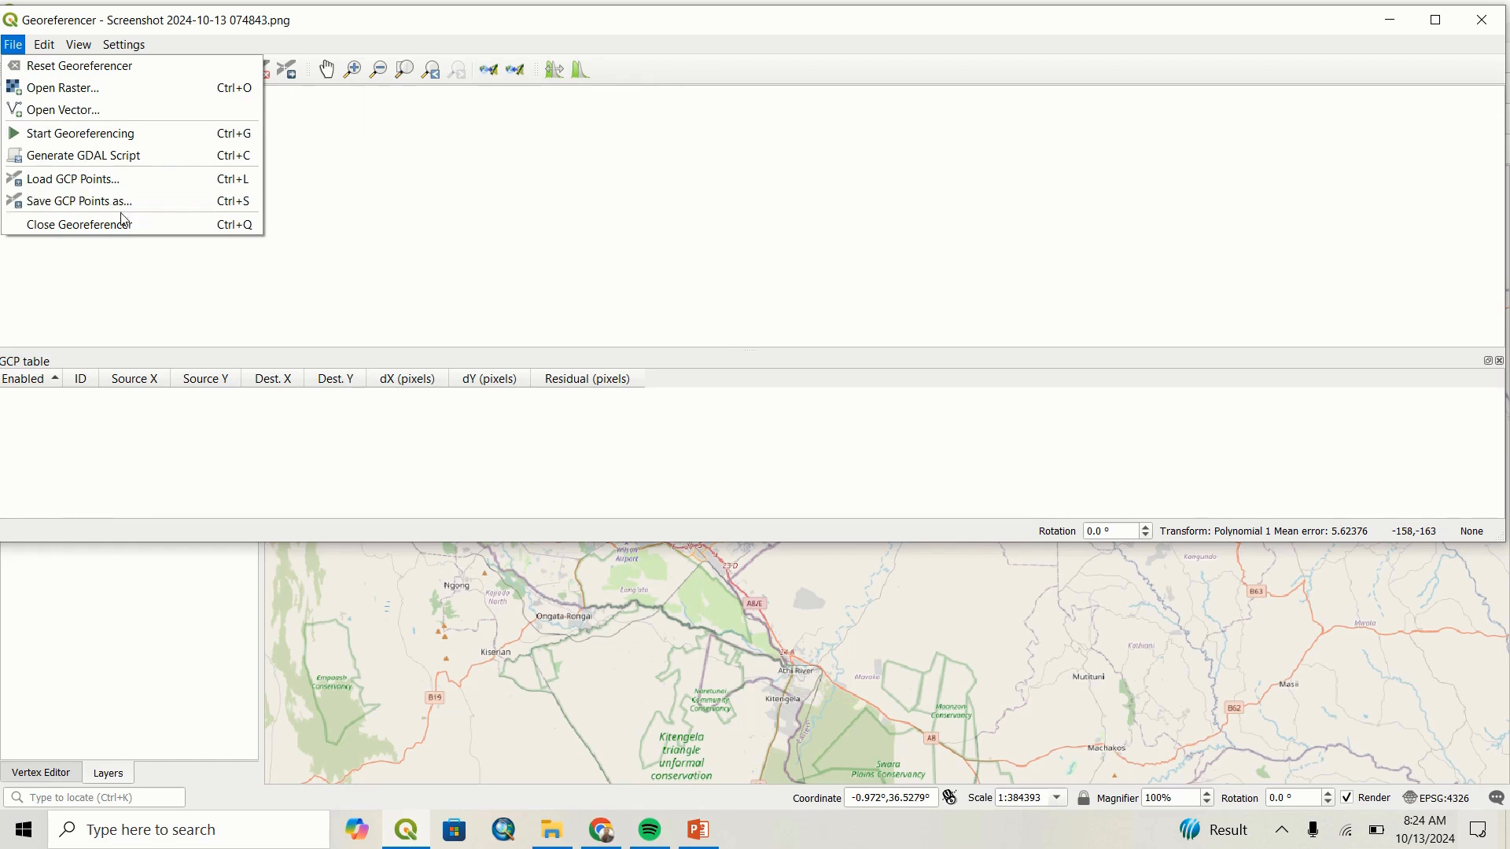
pyautogui.click(75, 96)
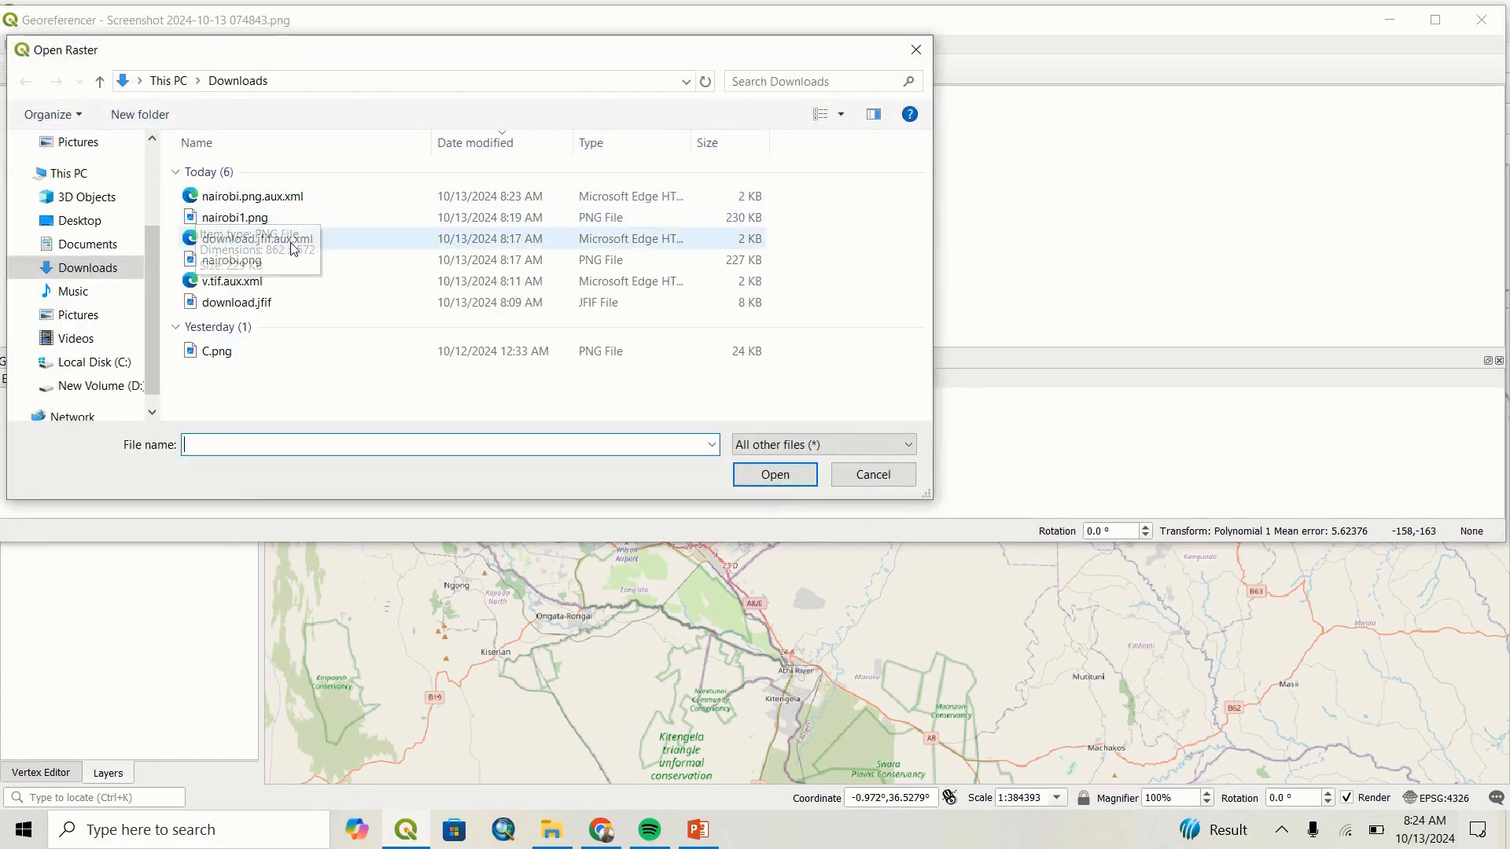
pyautogui.click(260, 263)
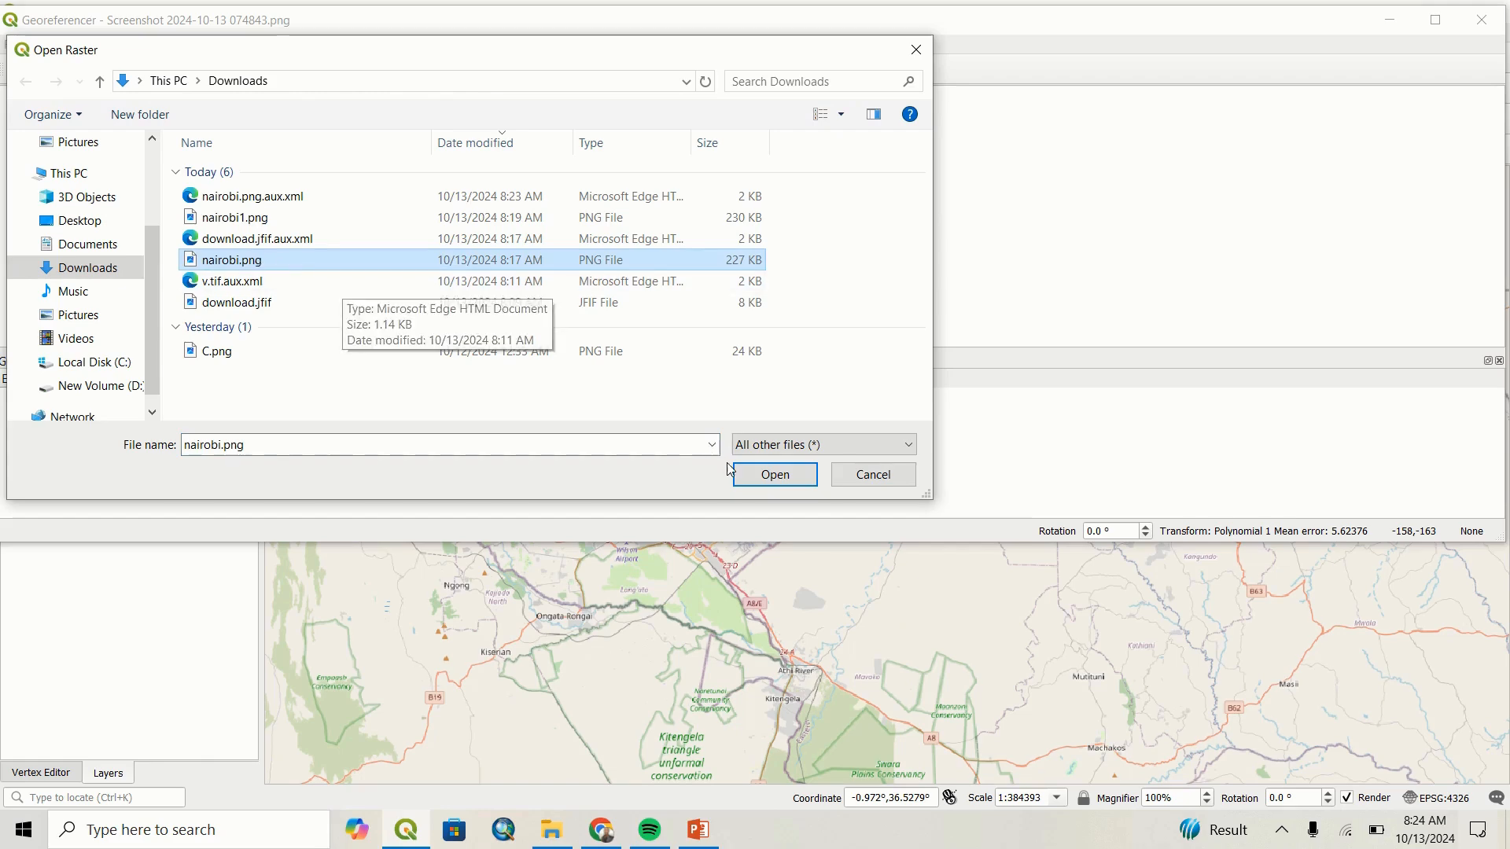
pyautogui.click(772, 476)
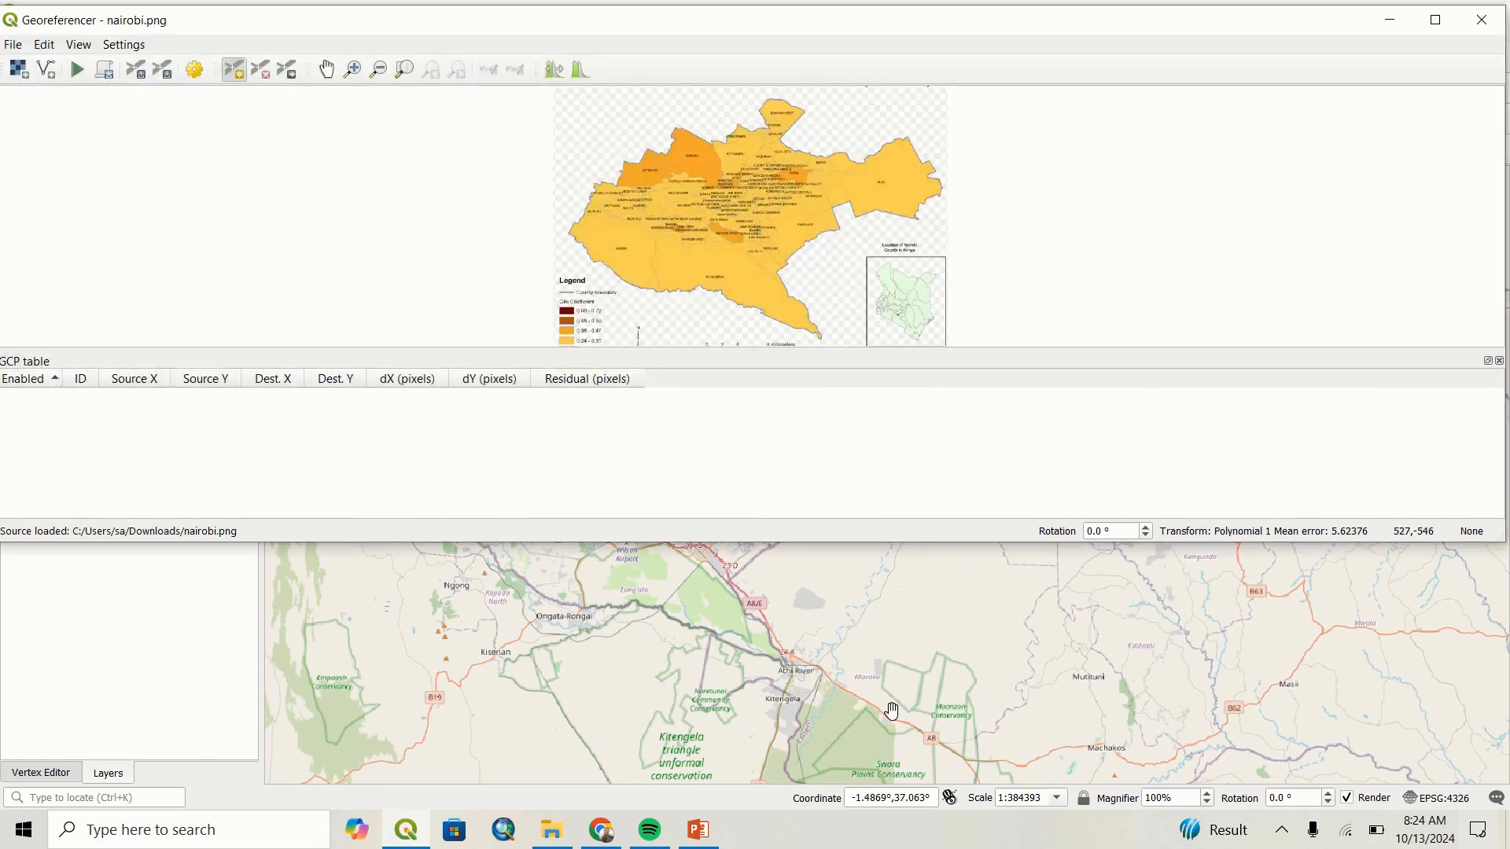
# Examine Nairobi and its county boundary on the OSM Standard base map for points that match the source image.
pyautogui.scroll(-1, 895, 697)
pyautogui.moveTo(900, 658); pyautogui.dragTo(748, 718)
pyautogui.moveTo(664, 651); pyautogui.dragTo(696, 708)
pyautogui.moveTo(677, 627); pyautogui.dragTo(733, 614)
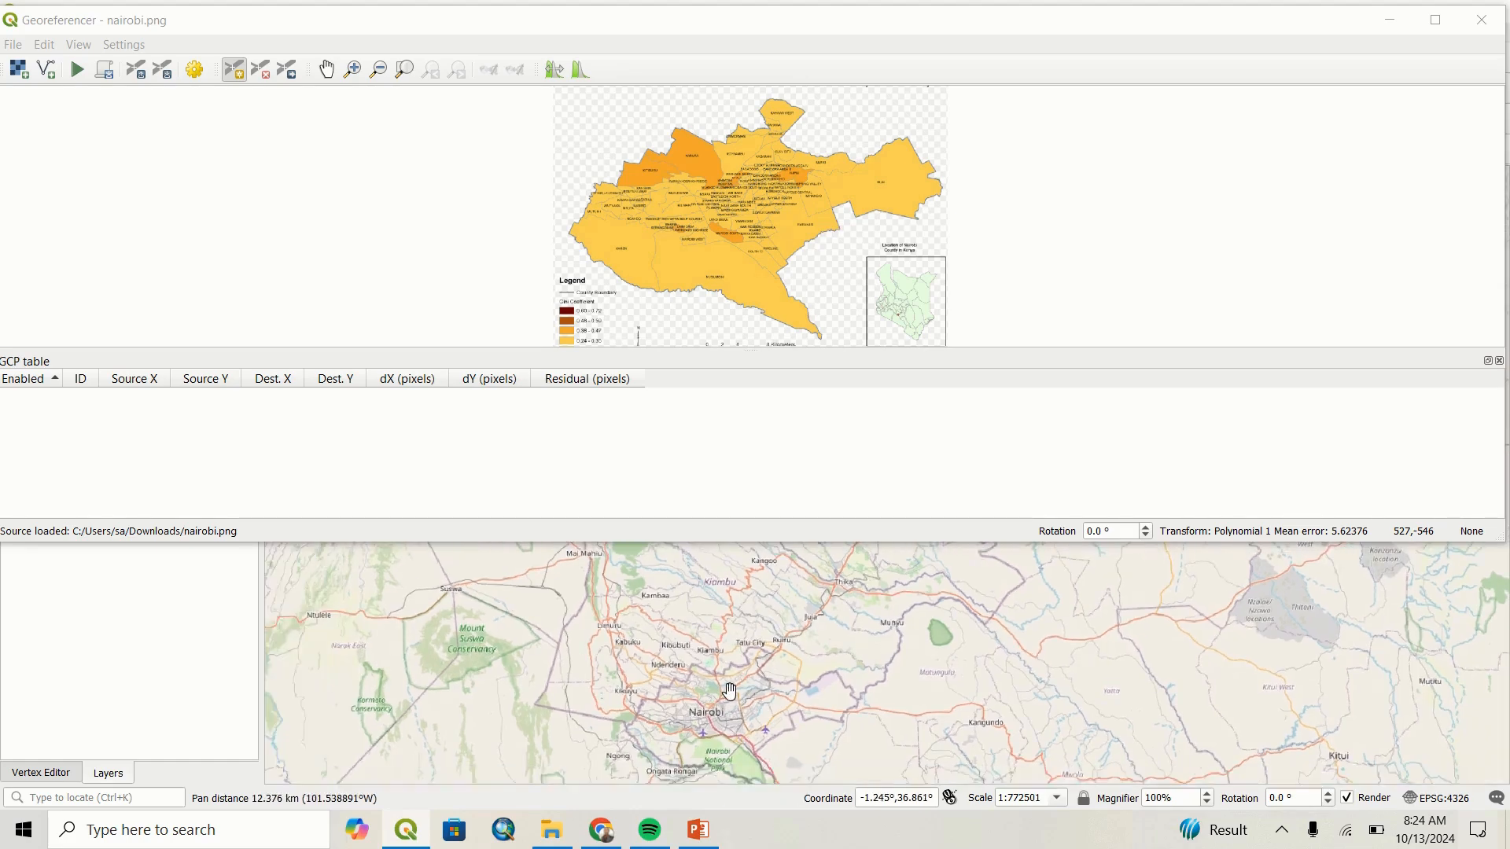
pyautogui.moveTo(724, 696); pyautogui.dragTo(684, 645)
pyautogui.scroll(2, 741, 690)
pyautogui.scroll(-1, 734, 706)
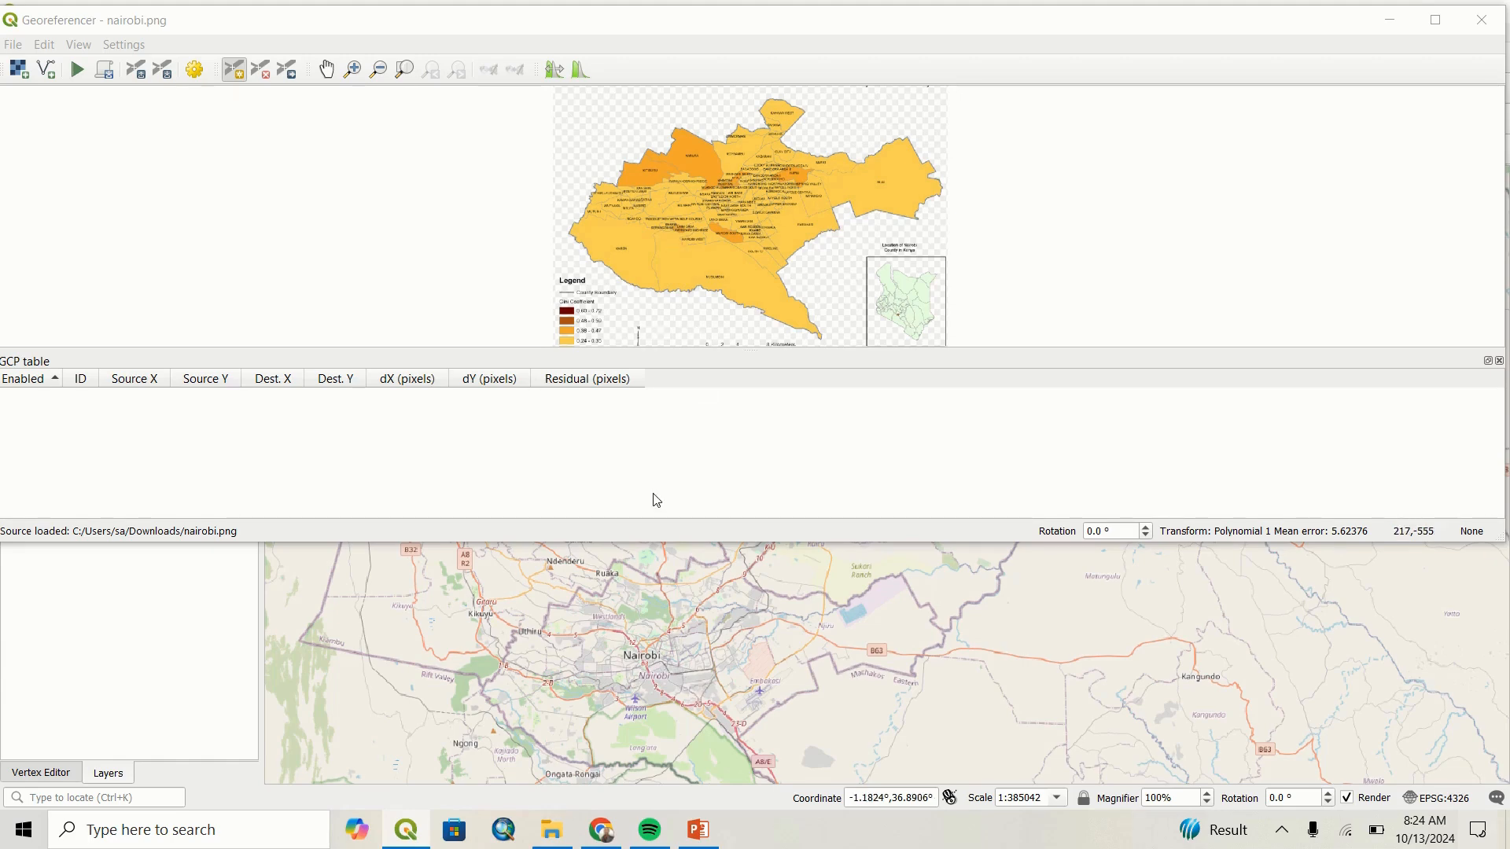
# Add a control point at the county outline's westernmost tip, matched on the base map at about X 36.66494, Y -1.32001.
pyautogui.scroll(5, 566, 229)
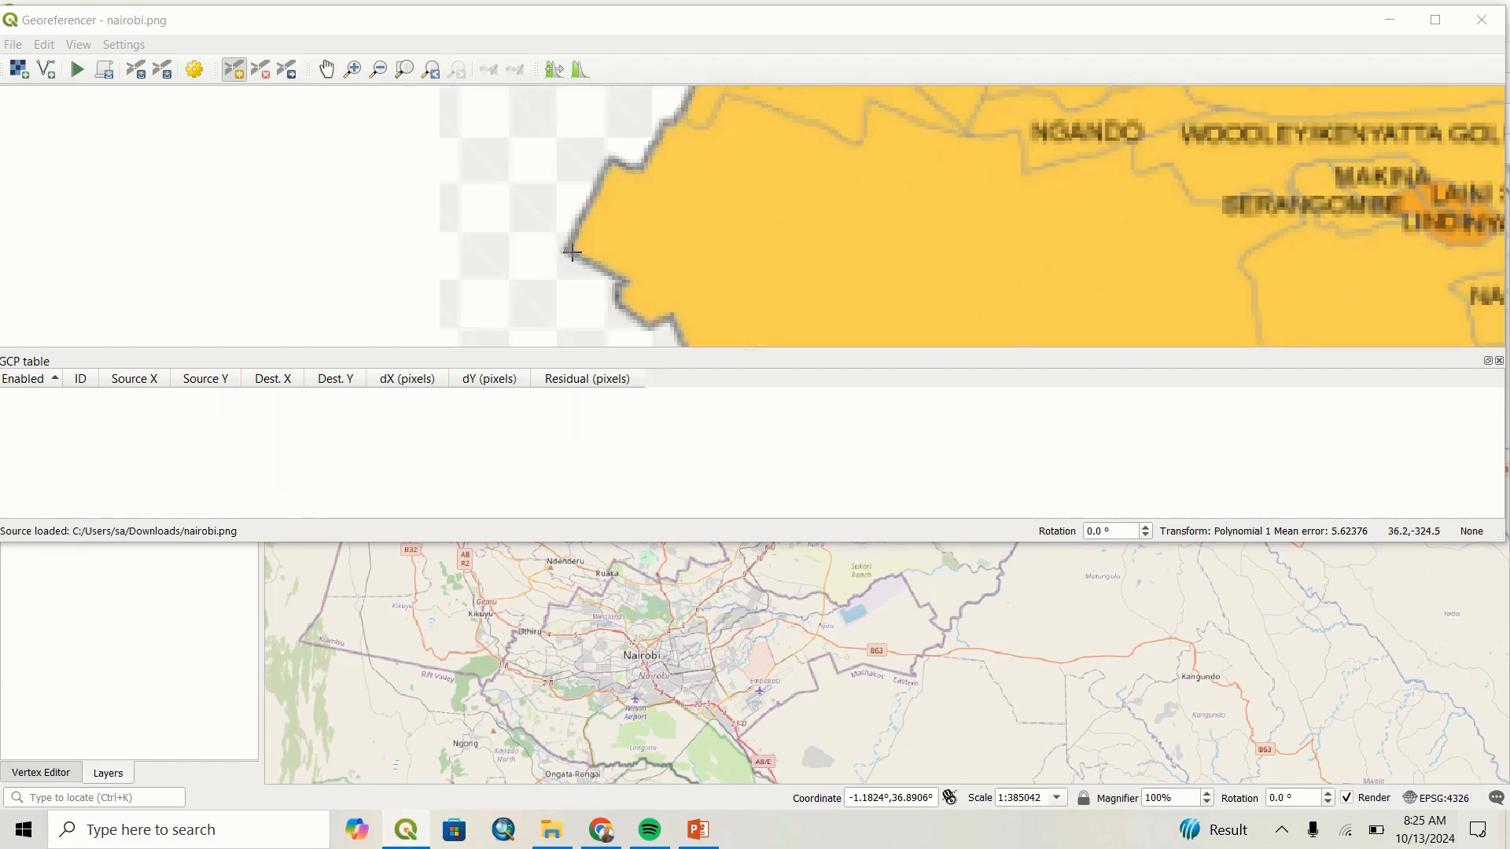
pyautogui.click(571, 250)
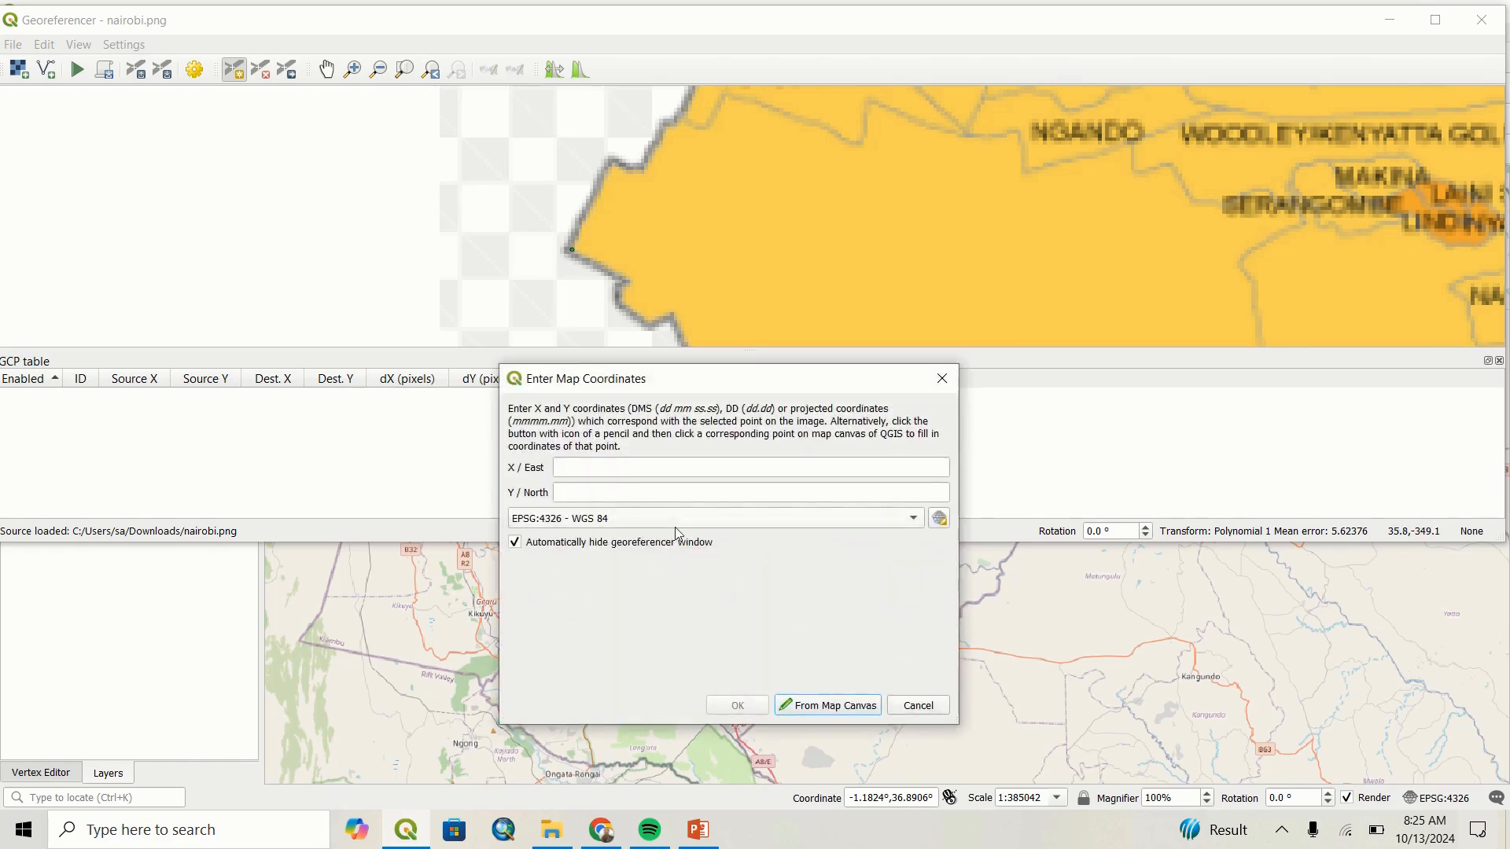
pyautogui.click(614, 466)
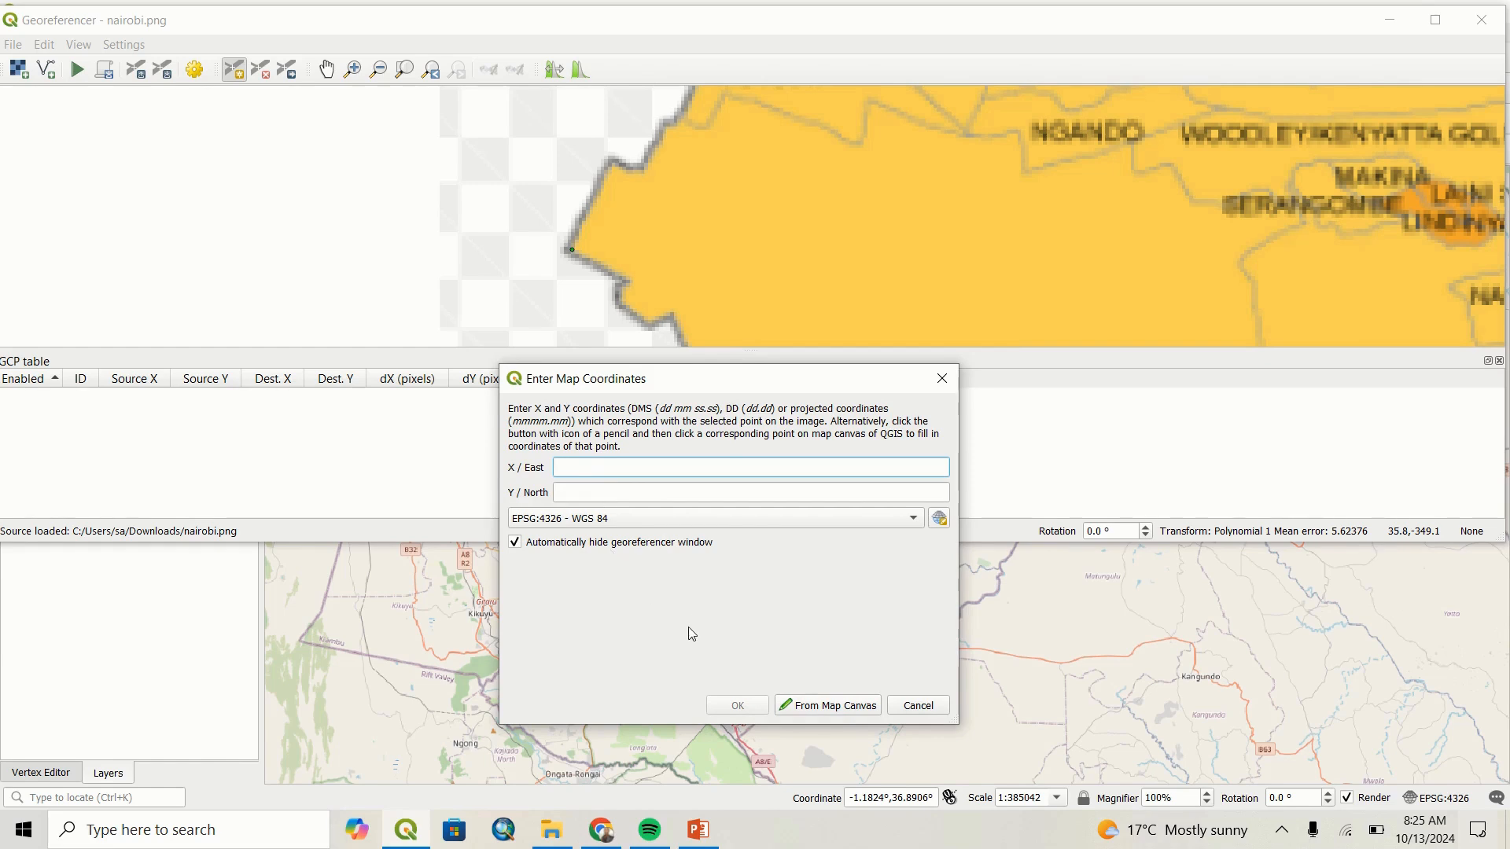
pyautogui.click(815, 712)
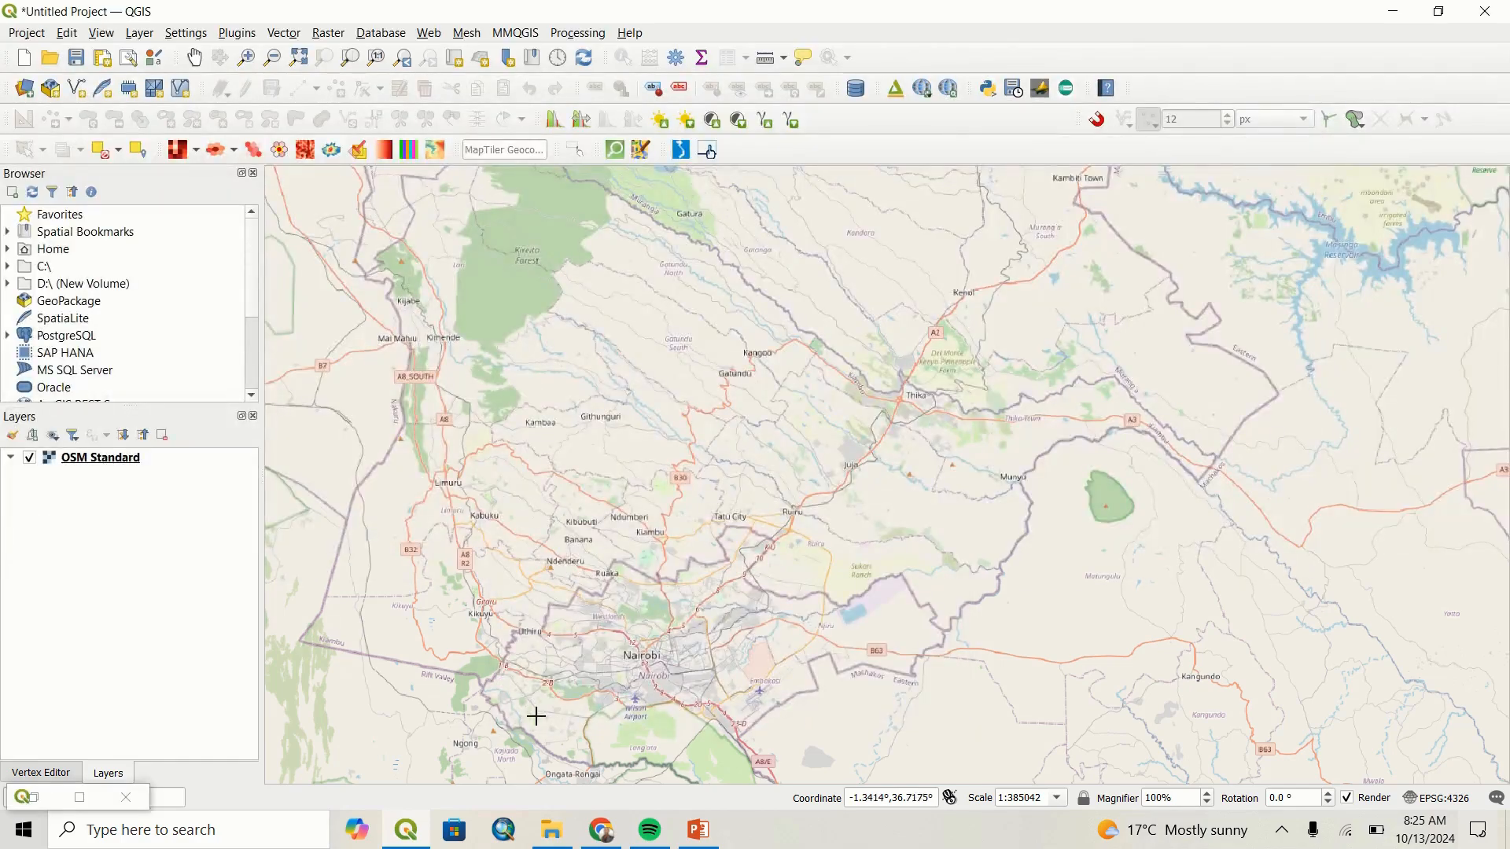
pyautogui.scroll(1, 337, 672)
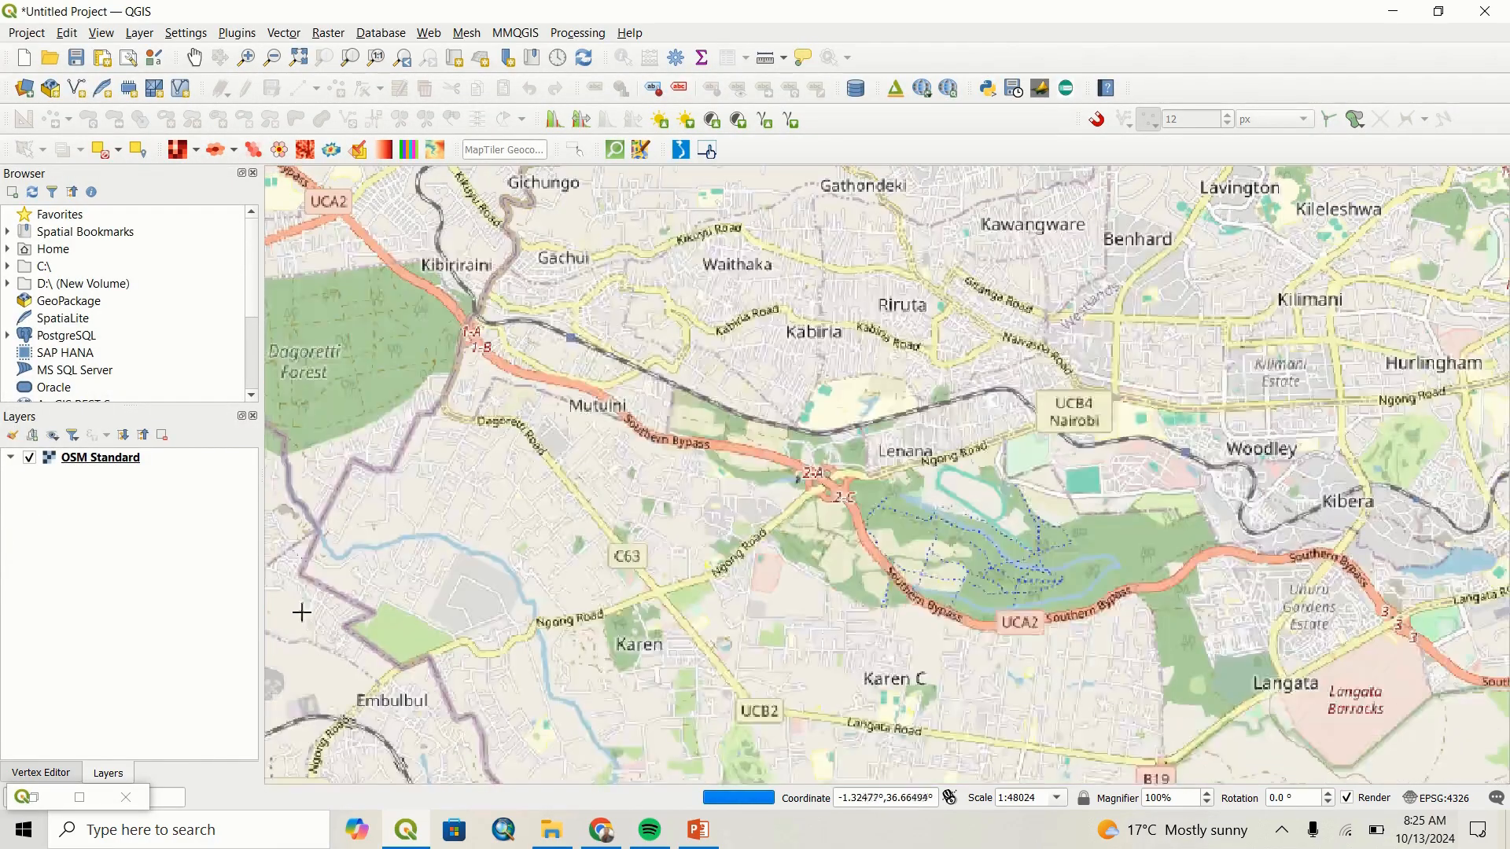
pyautogui.click(302, 573)
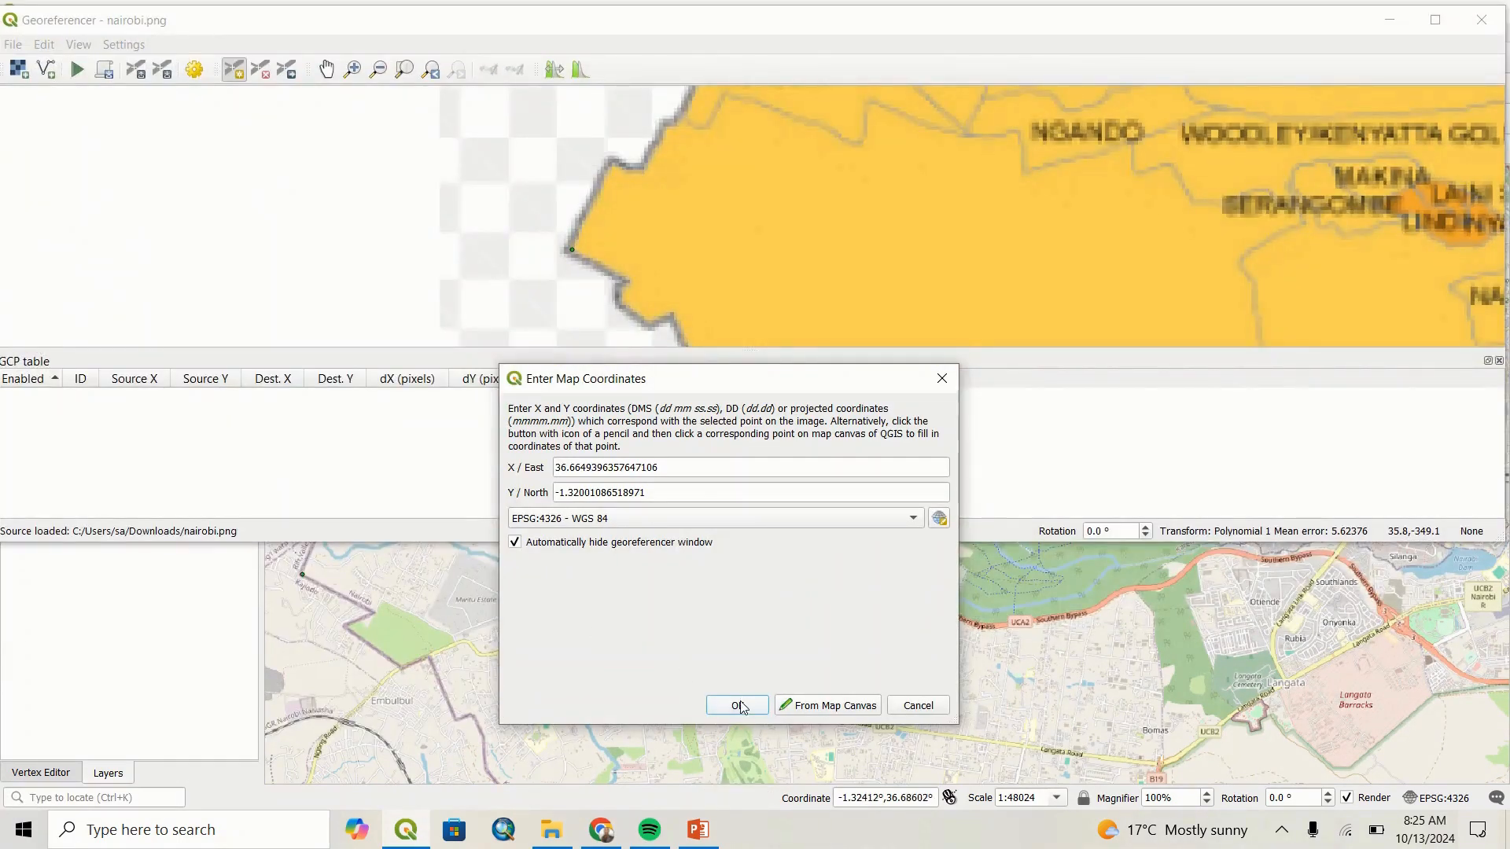
pyautogui.click(738, 705)
# Add a control point at the boundary notch just northeast of the western tip, matched on the base map at about X 36.67571, Y -1.30774.
pyautogui.scroll(-3, 814, 267)
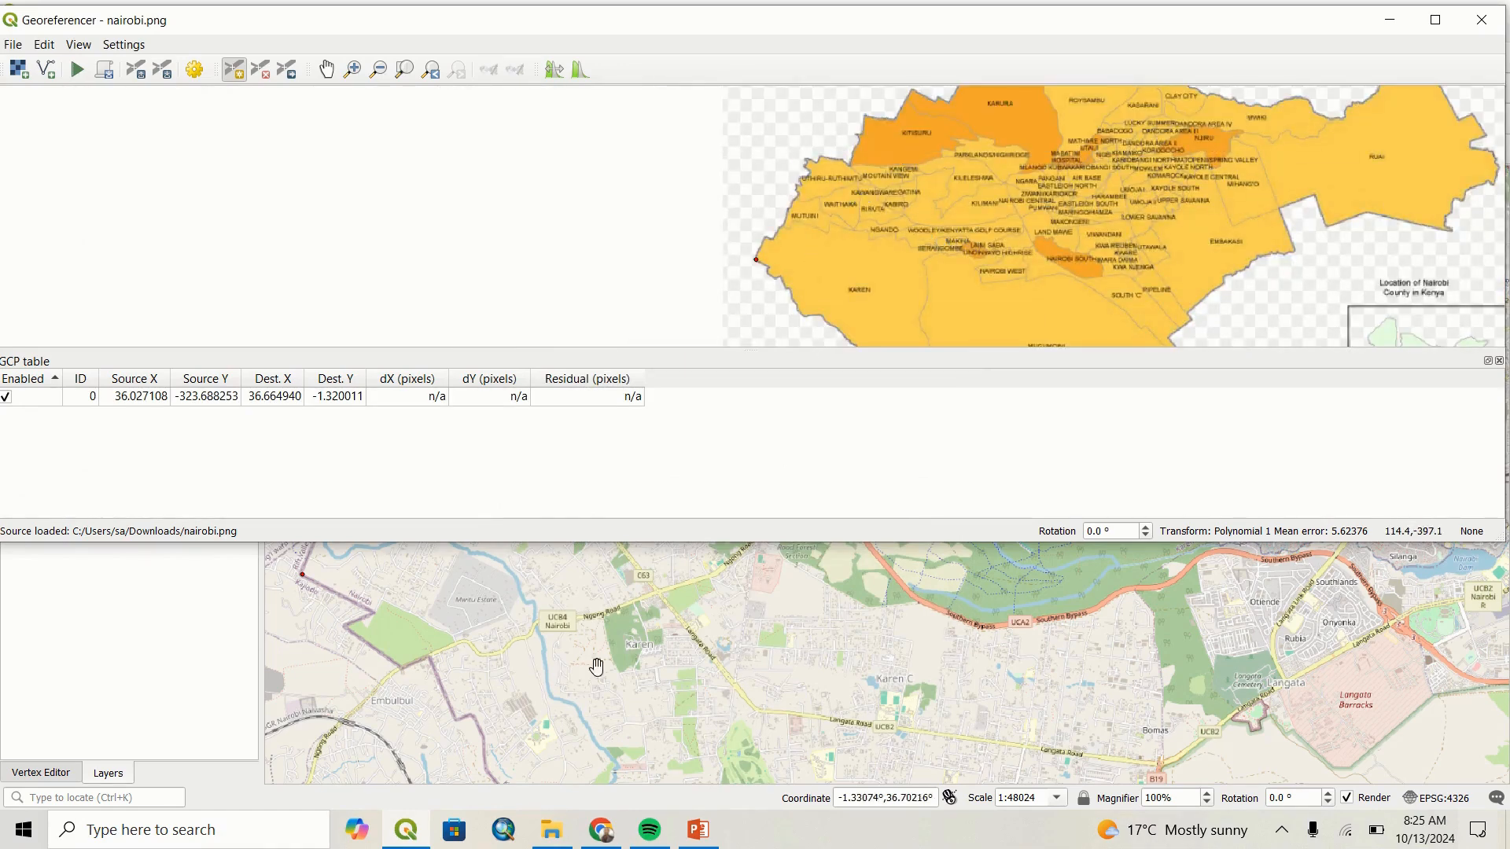
pyautogui.scroll(-1, 573, 671)
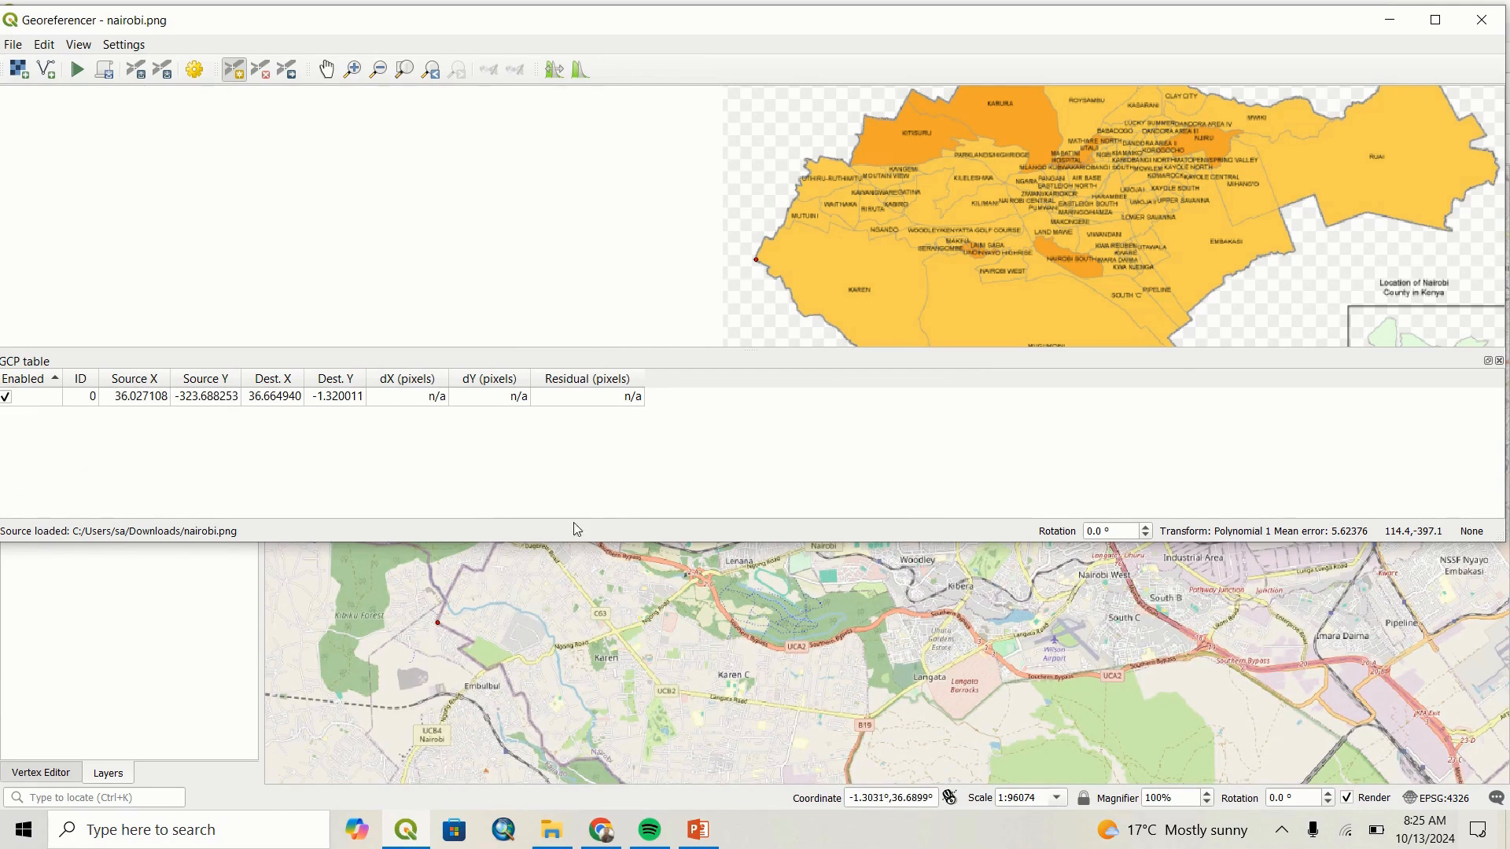
pyautogui.scroll(-1, 793, 233)
pyautogui.scroll(4, 793, 234)
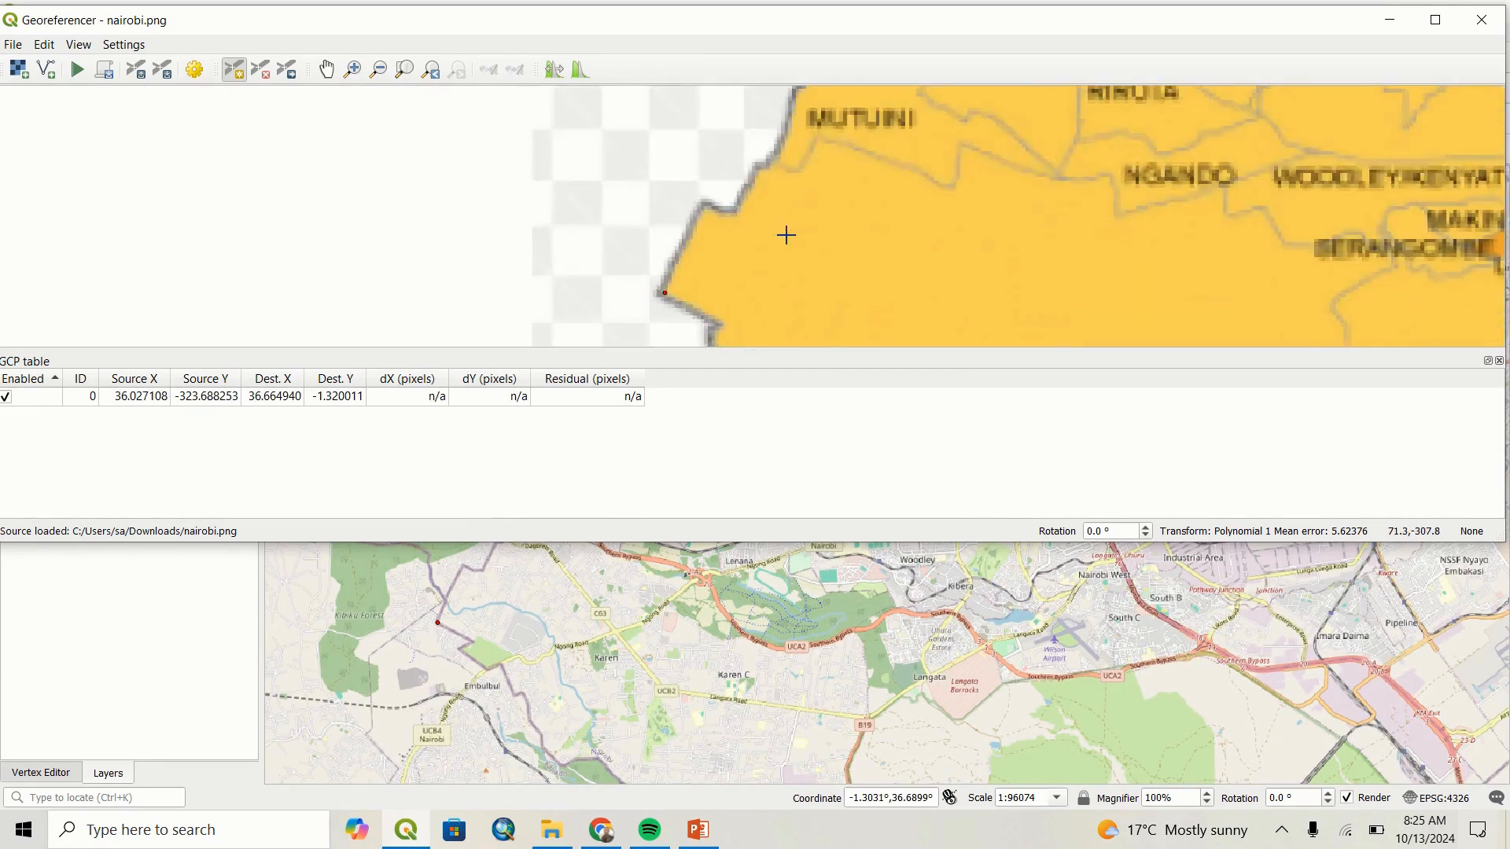
pyautogui.click(696, 198)
pyautogui.click(826, 706)
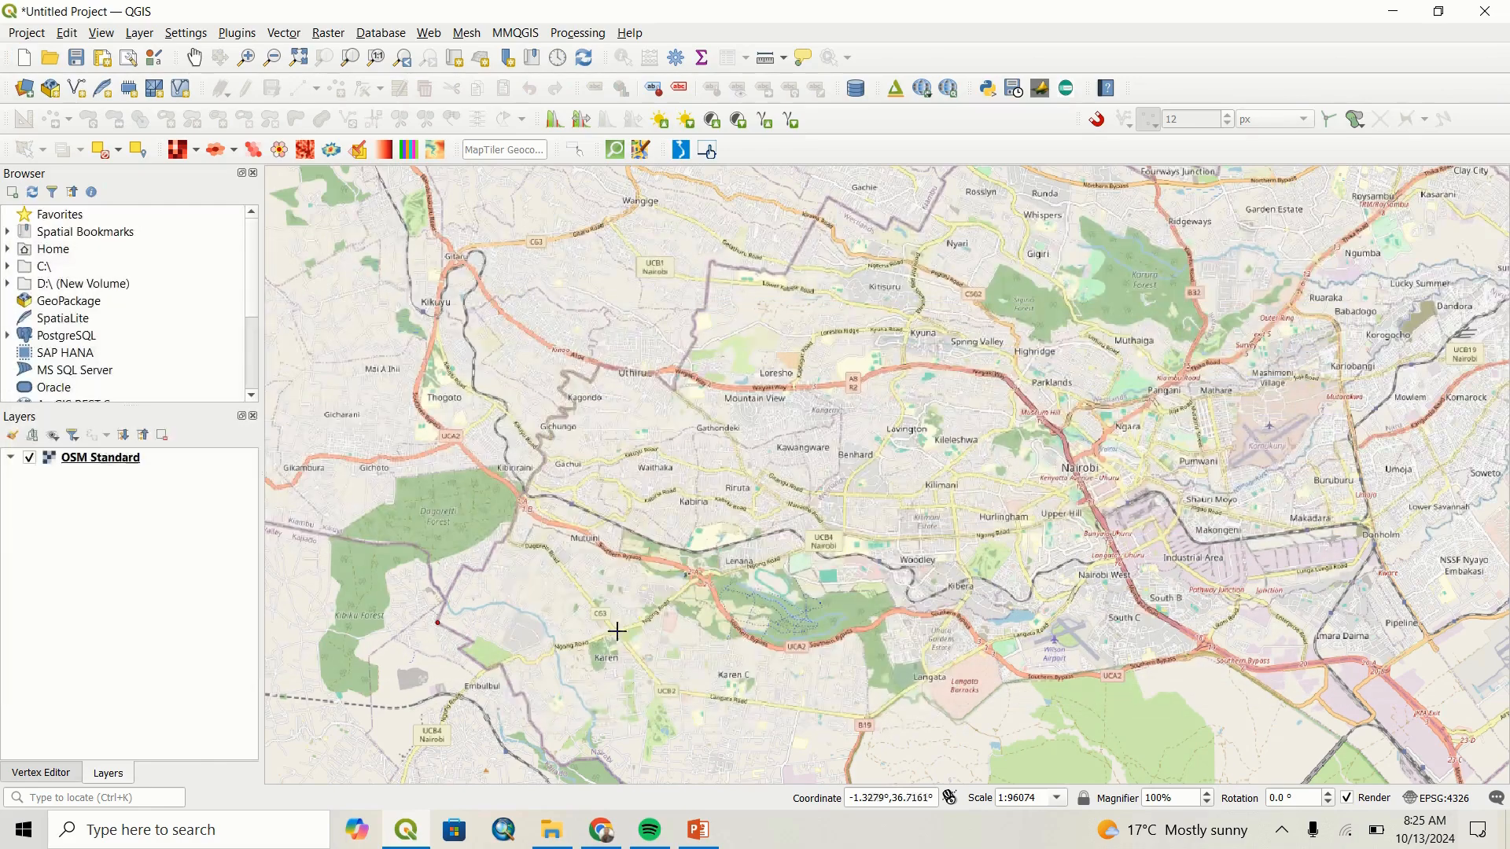
pyautogui.scroll(2, 481, 574)
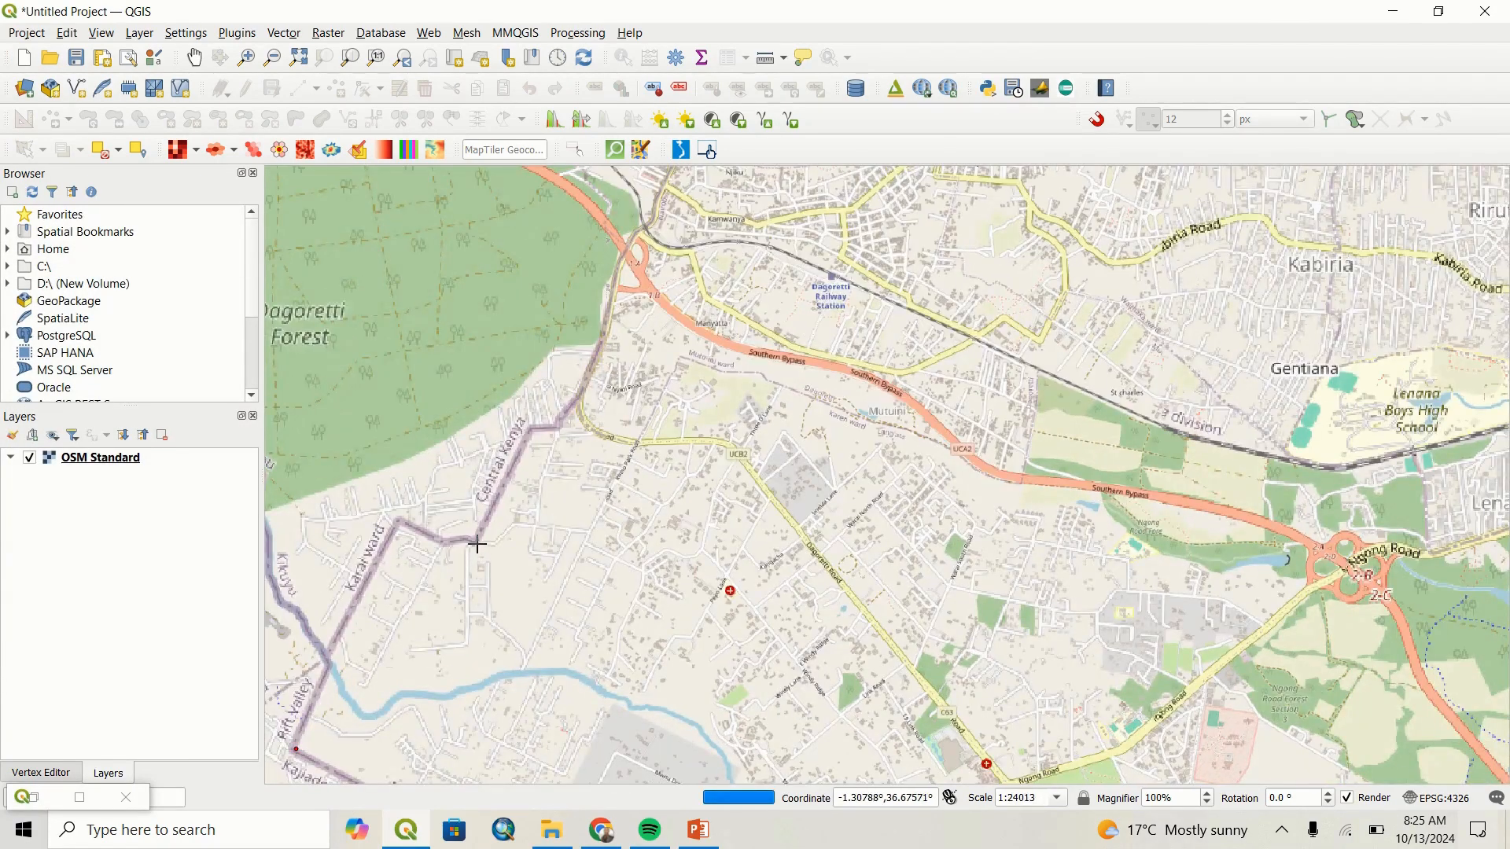
pyautogui.click(477, 542)
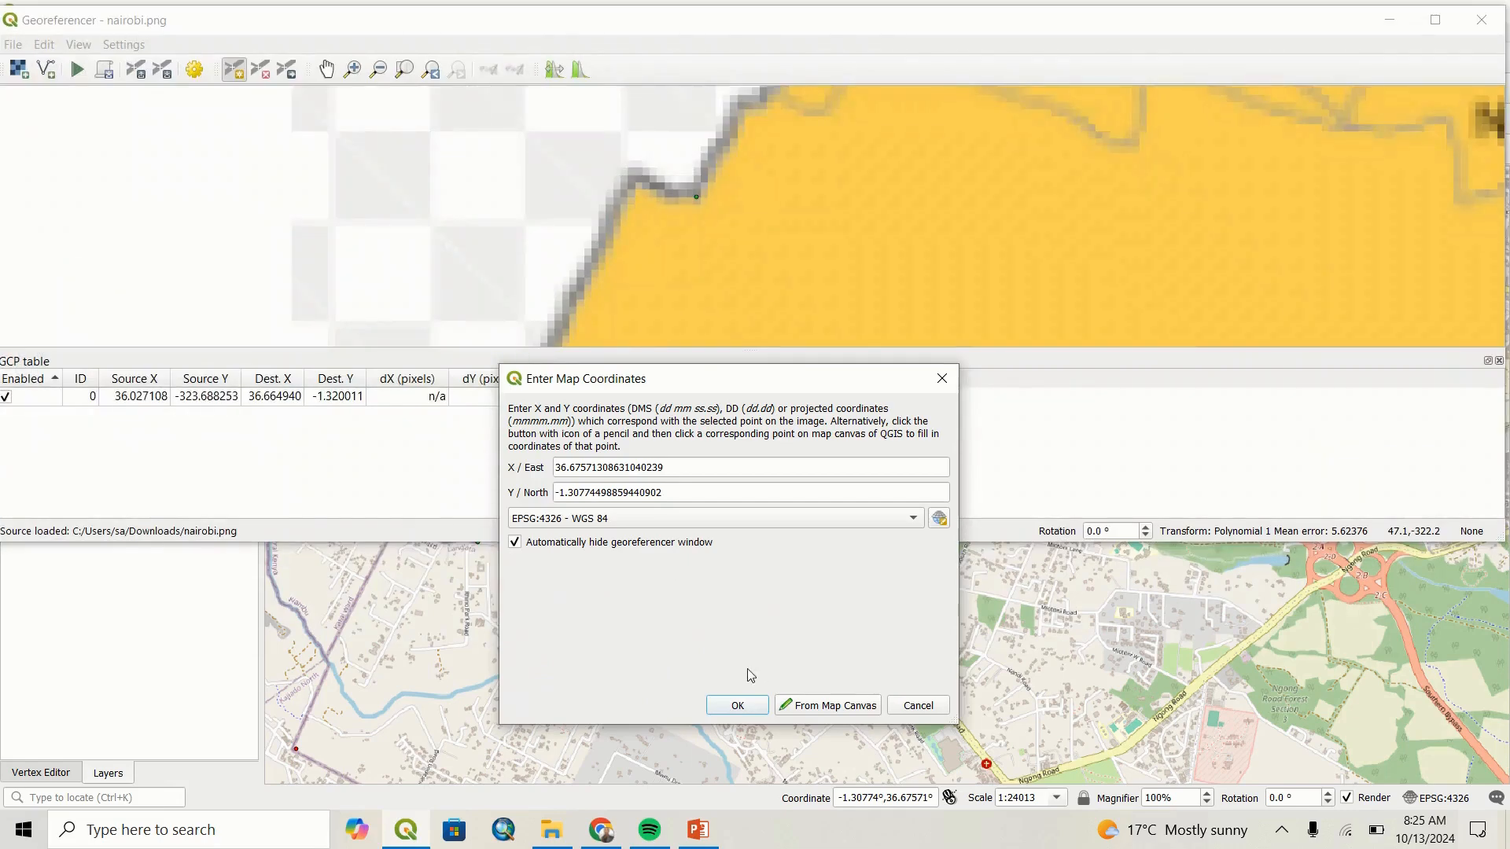
pyautogui.click(750, 712)
# Add a control point at Kahawa West's eastern tip, matched to the boundary corner on Thika Road at about X 36.94323, Y -1.17555.
pyautogui.scroll(-5, 782, 259)
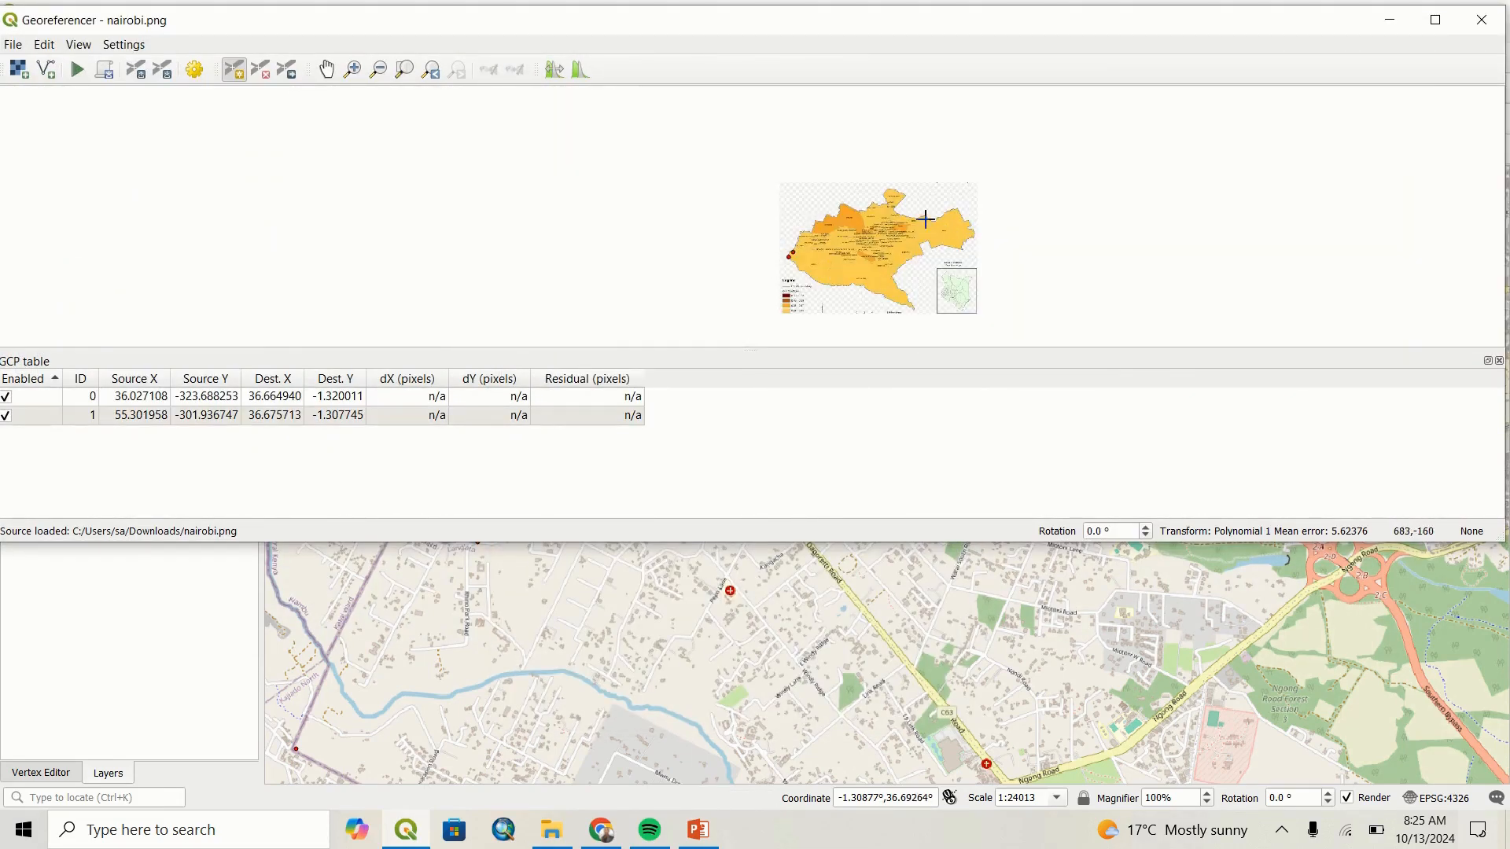
pyautogui.scroll(4, 872, 186)
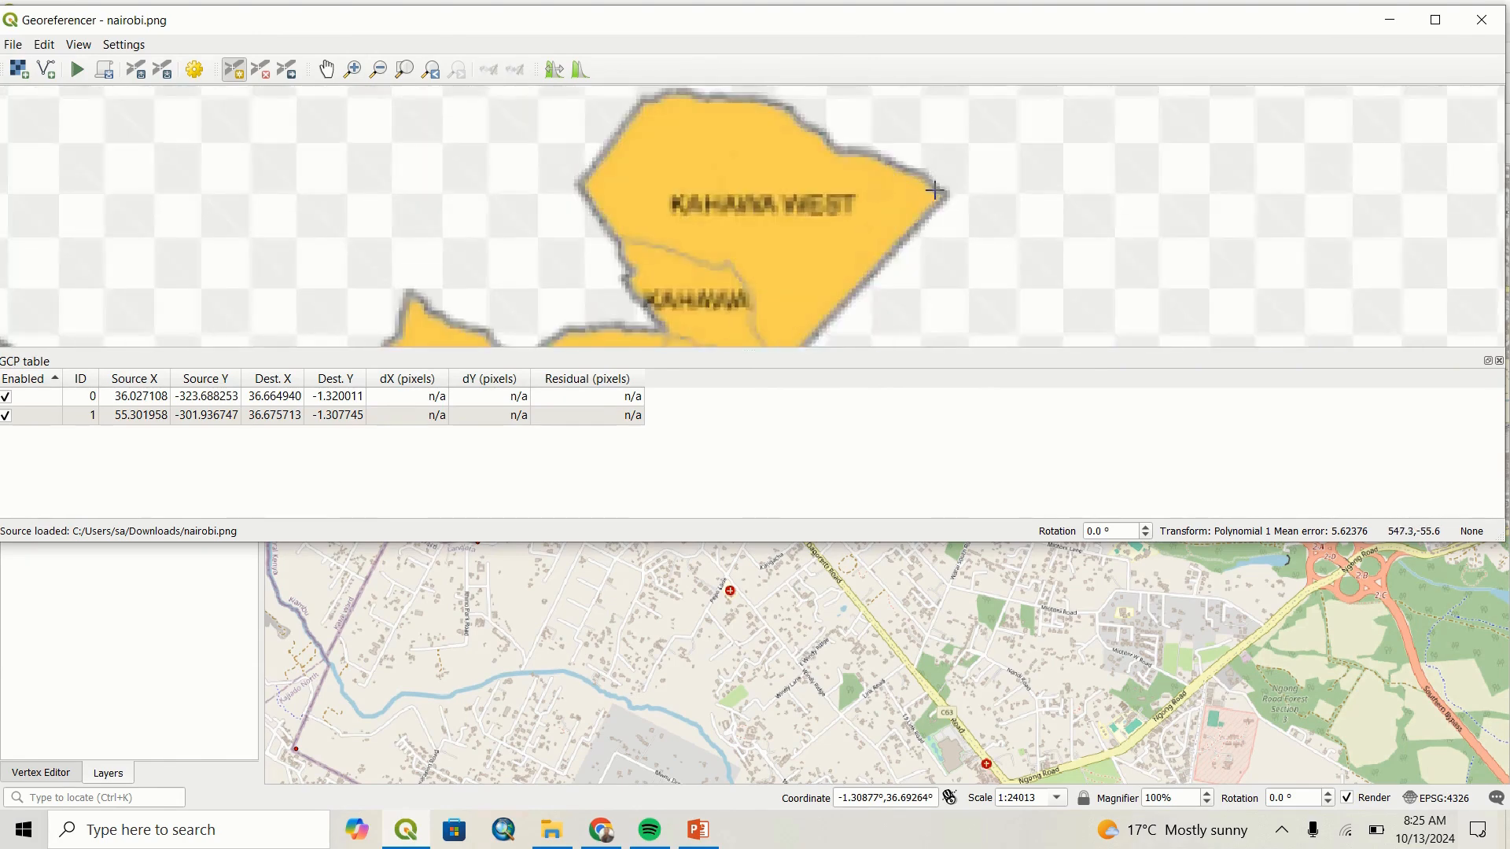
pyautogui.scroll(1, 943, 191)
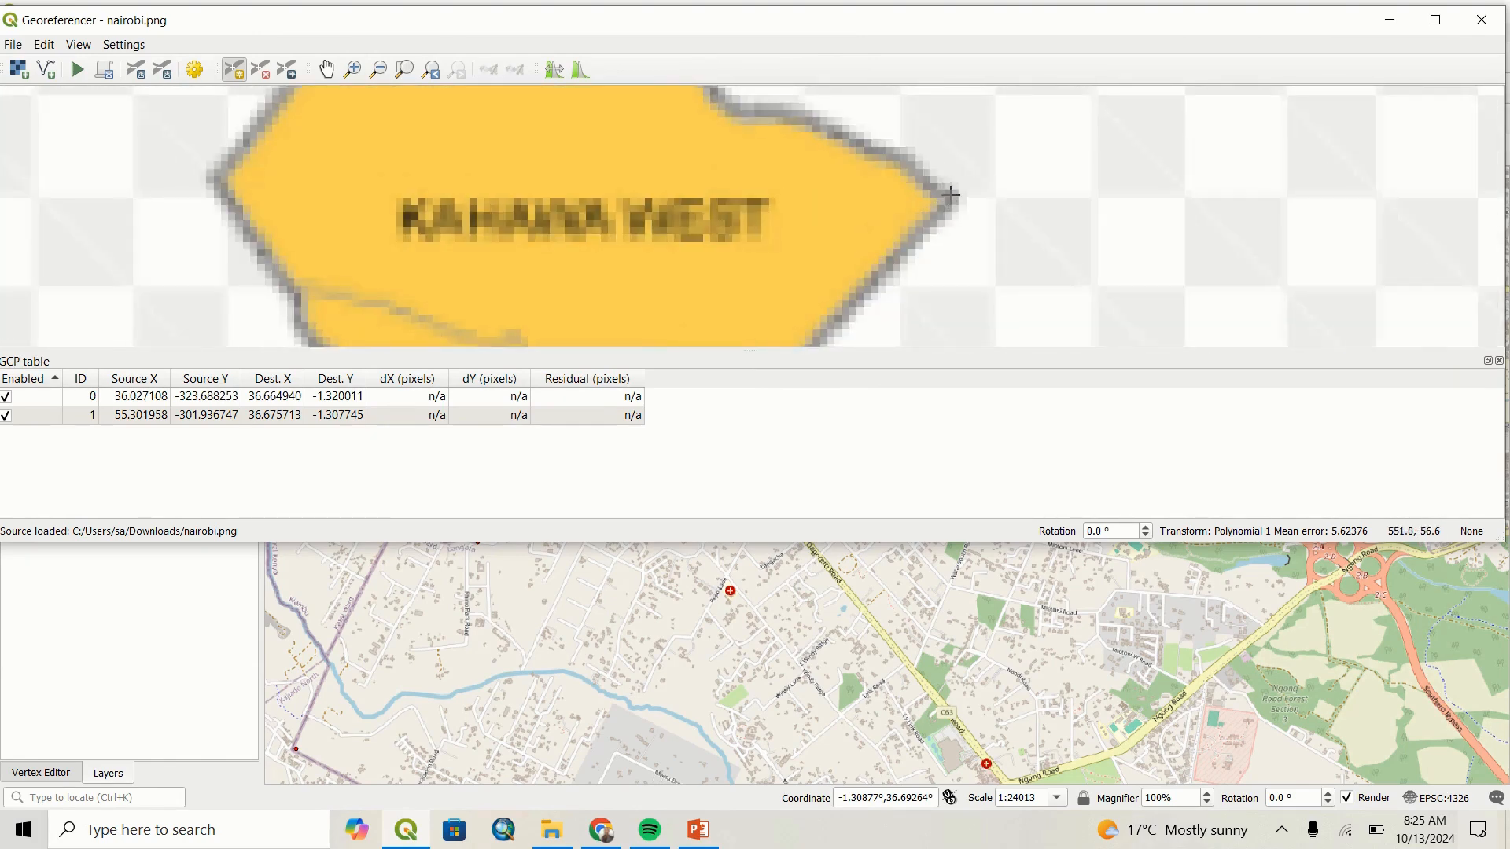
pyautogui.click(954, 201)
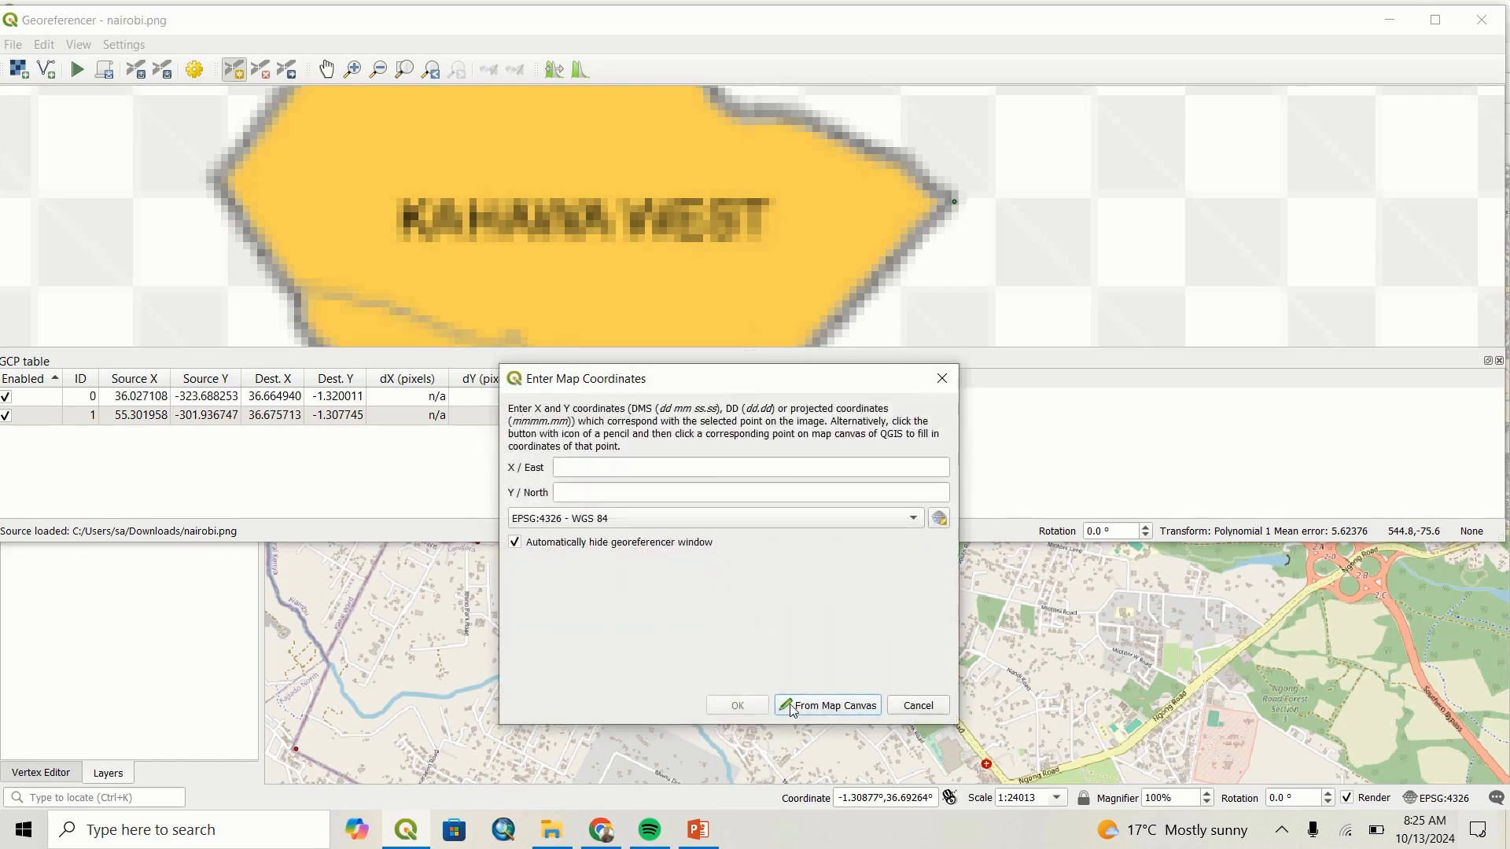
pyautogui.click(789, 705)
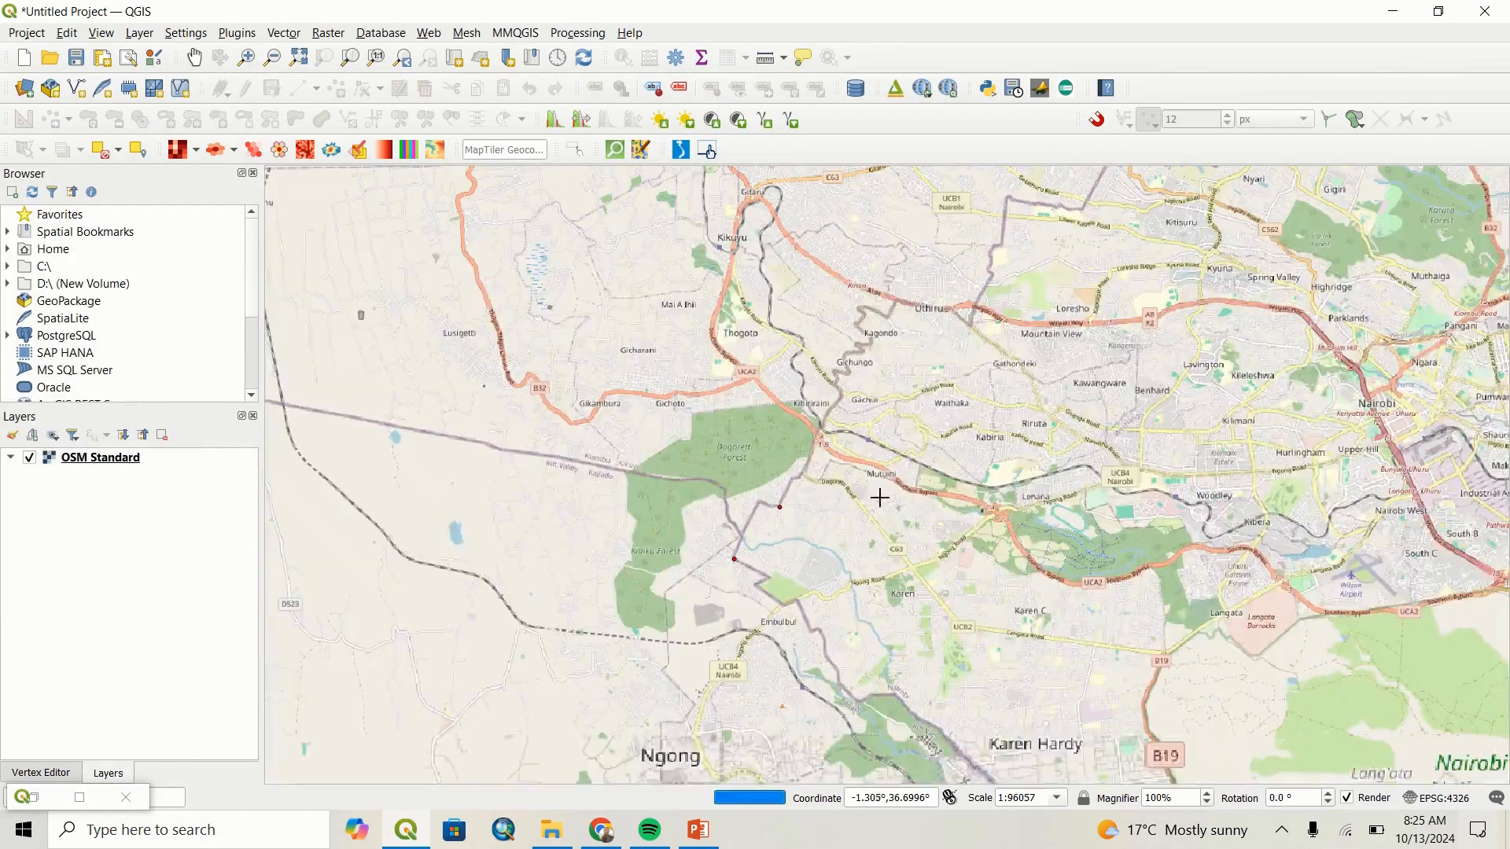
pyautogui.scroll(-1, 1075, 519)
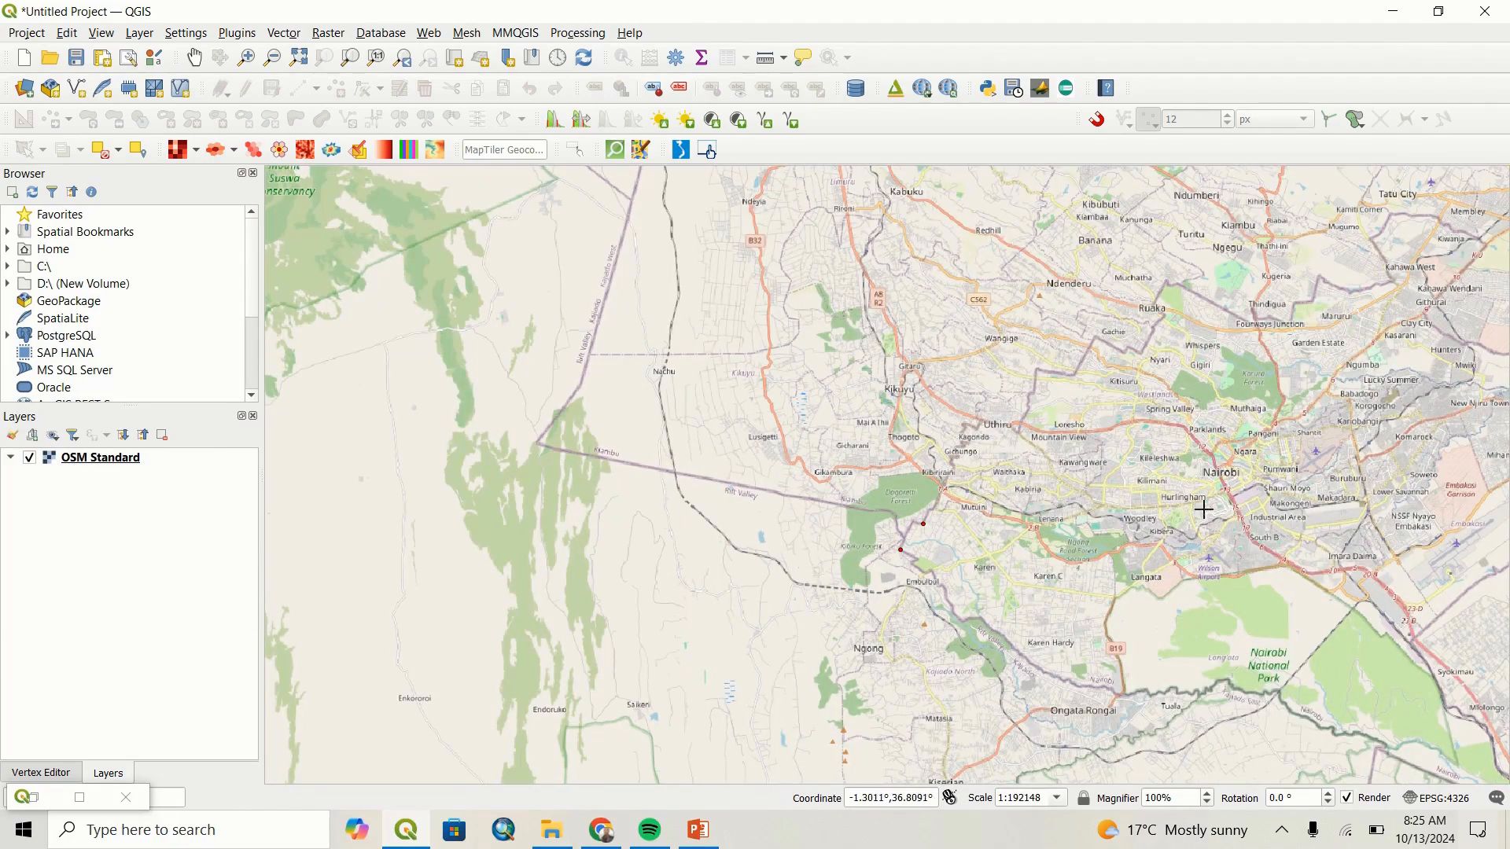
pyautogui.scroll(1, 1203, 509)
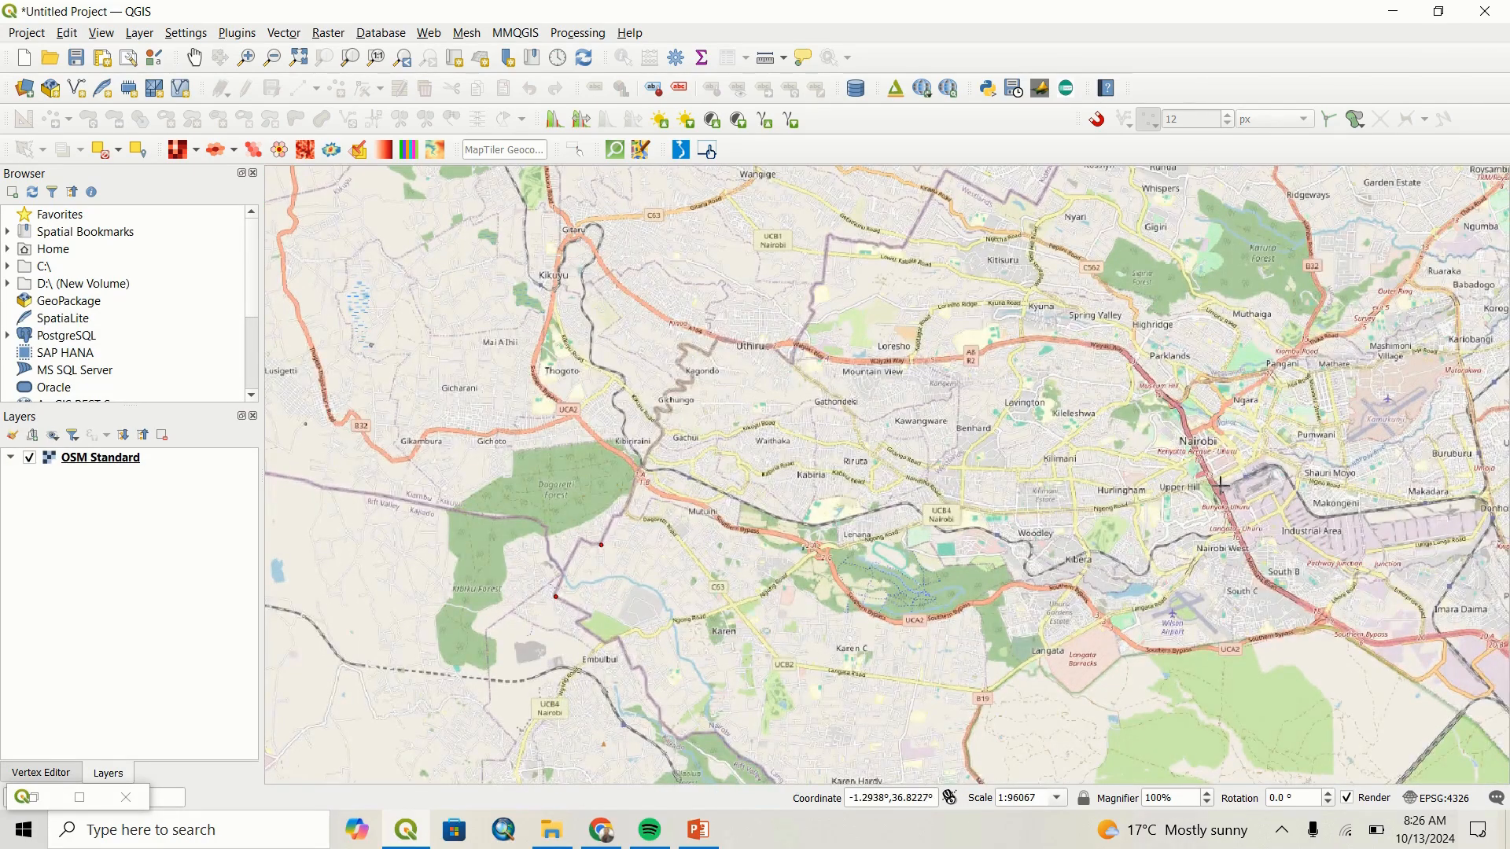
pyautogui.scroll(-2, 1224, 472)
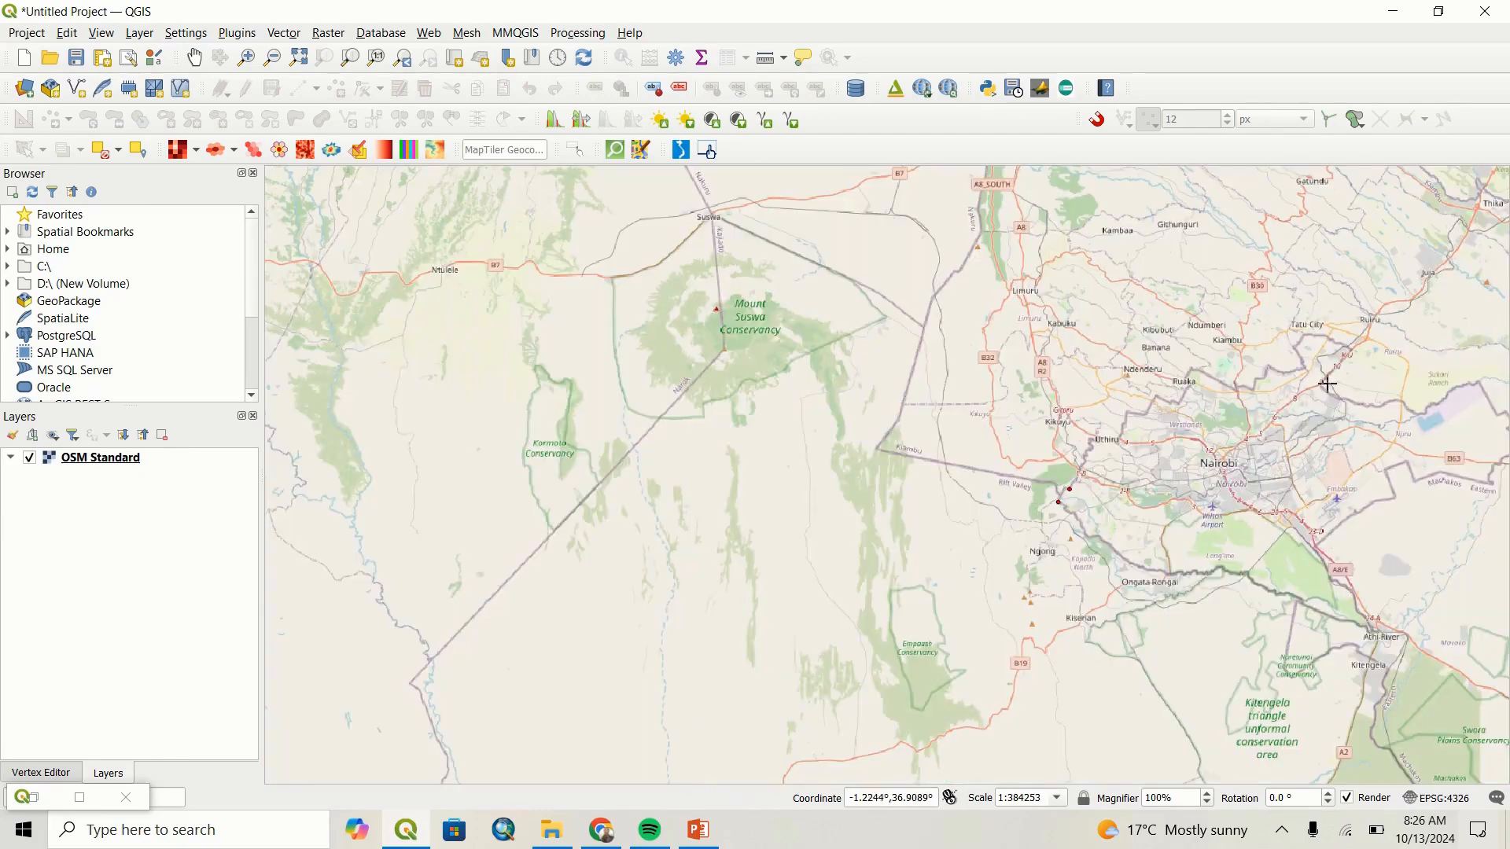
pyautogui.scroll(3, 1328, 384)
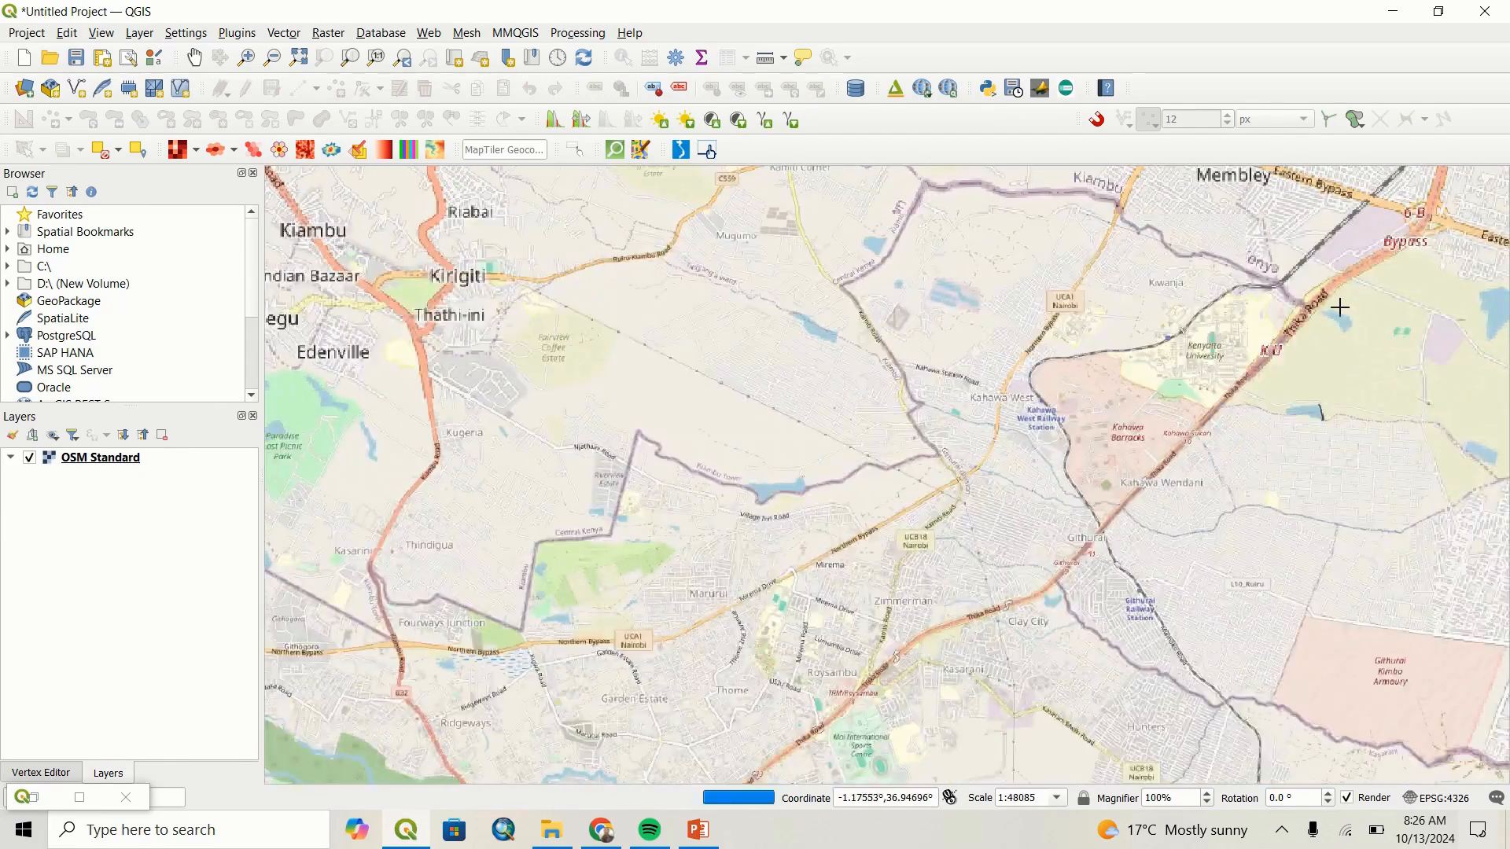
pyautogui.scroll(1, 1337, 309)
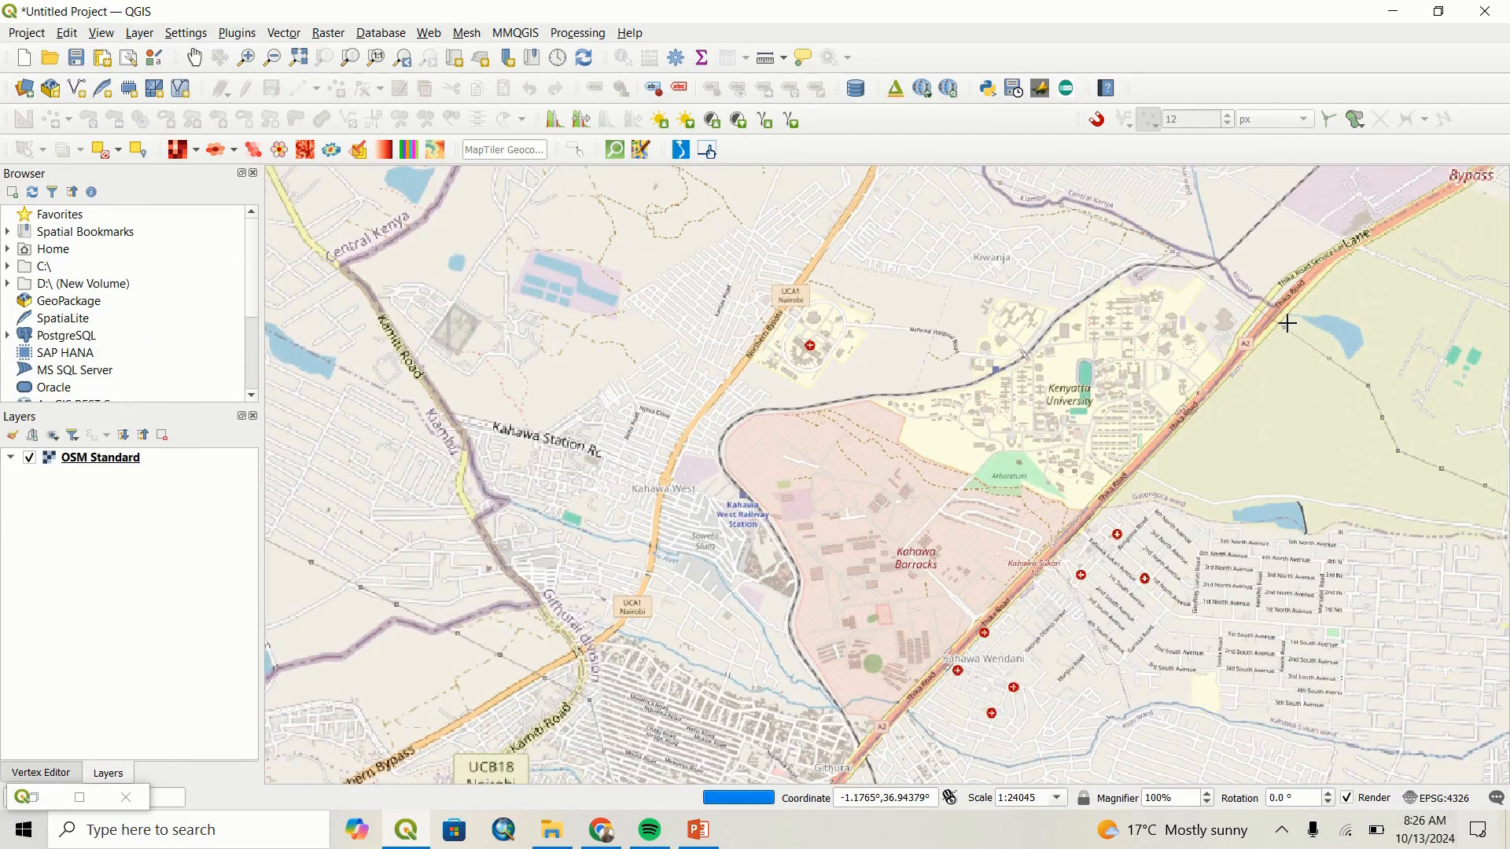
pyautogui.scroll(2, 1287, 323)
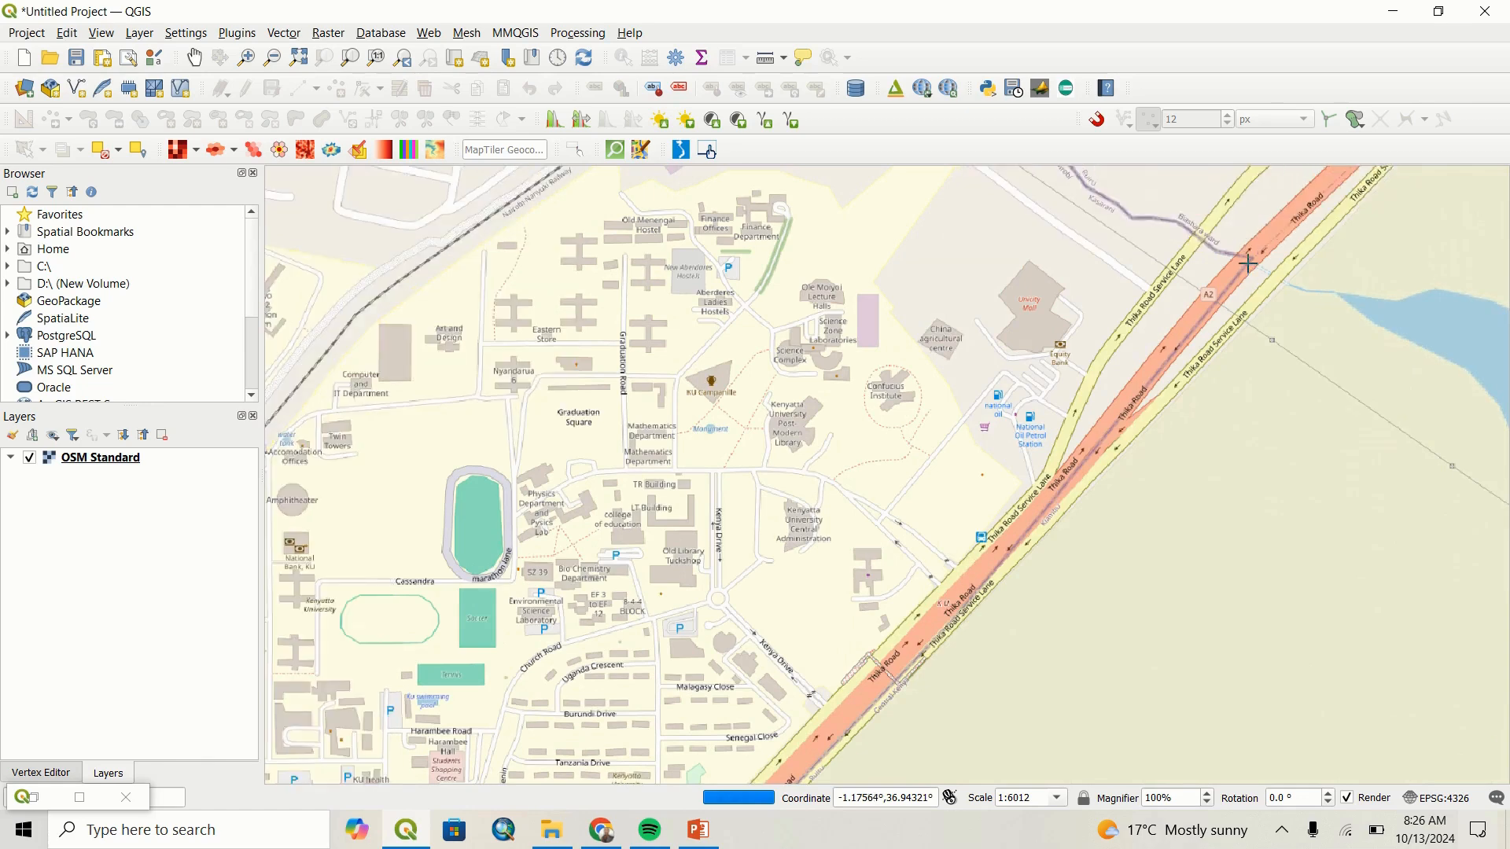
pyautogui.click(1249, 259)
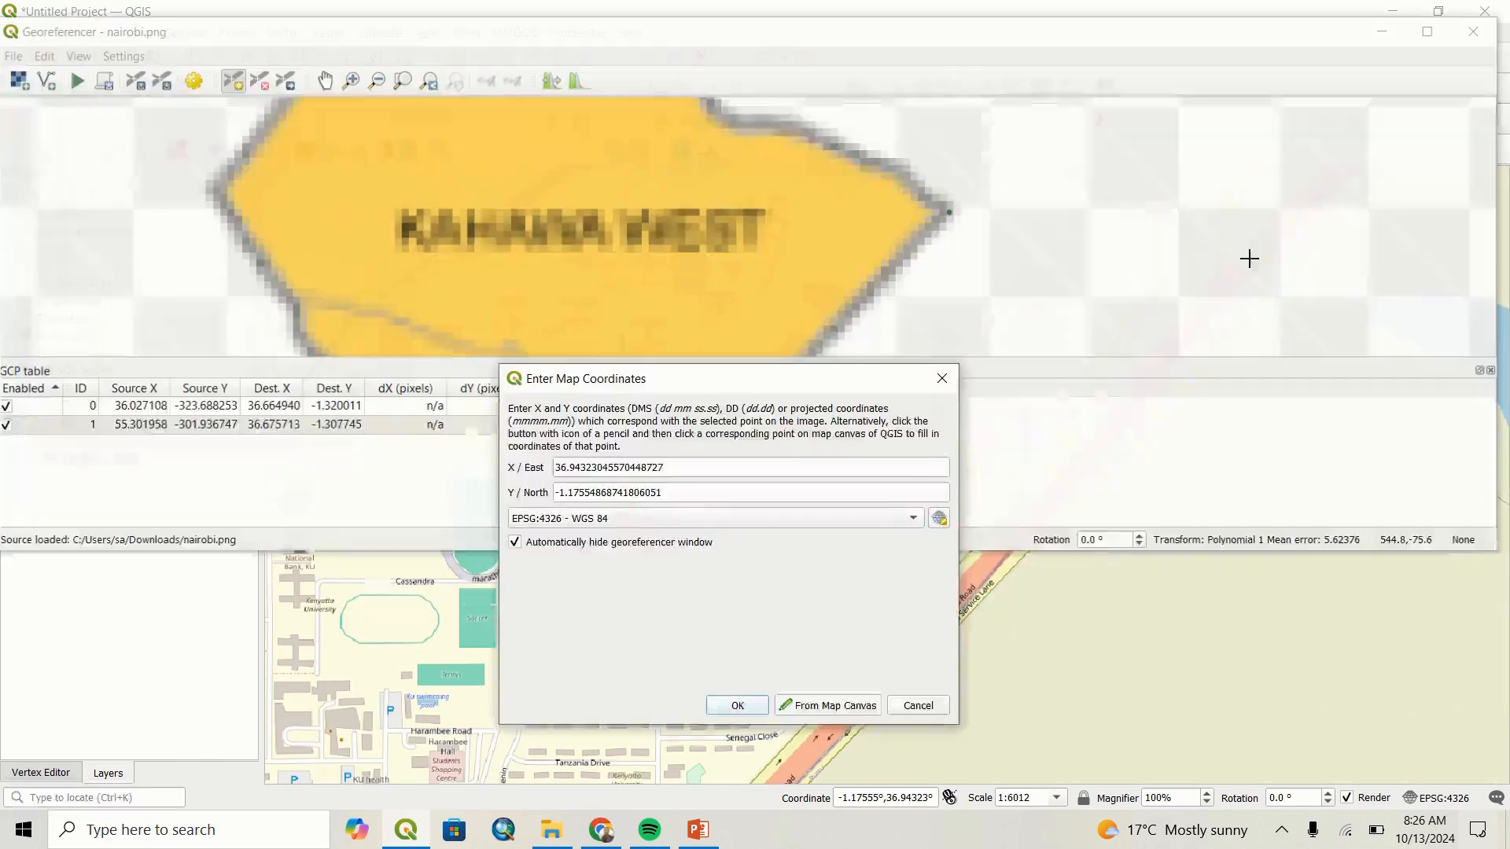
pyautogui.click(737, 706)
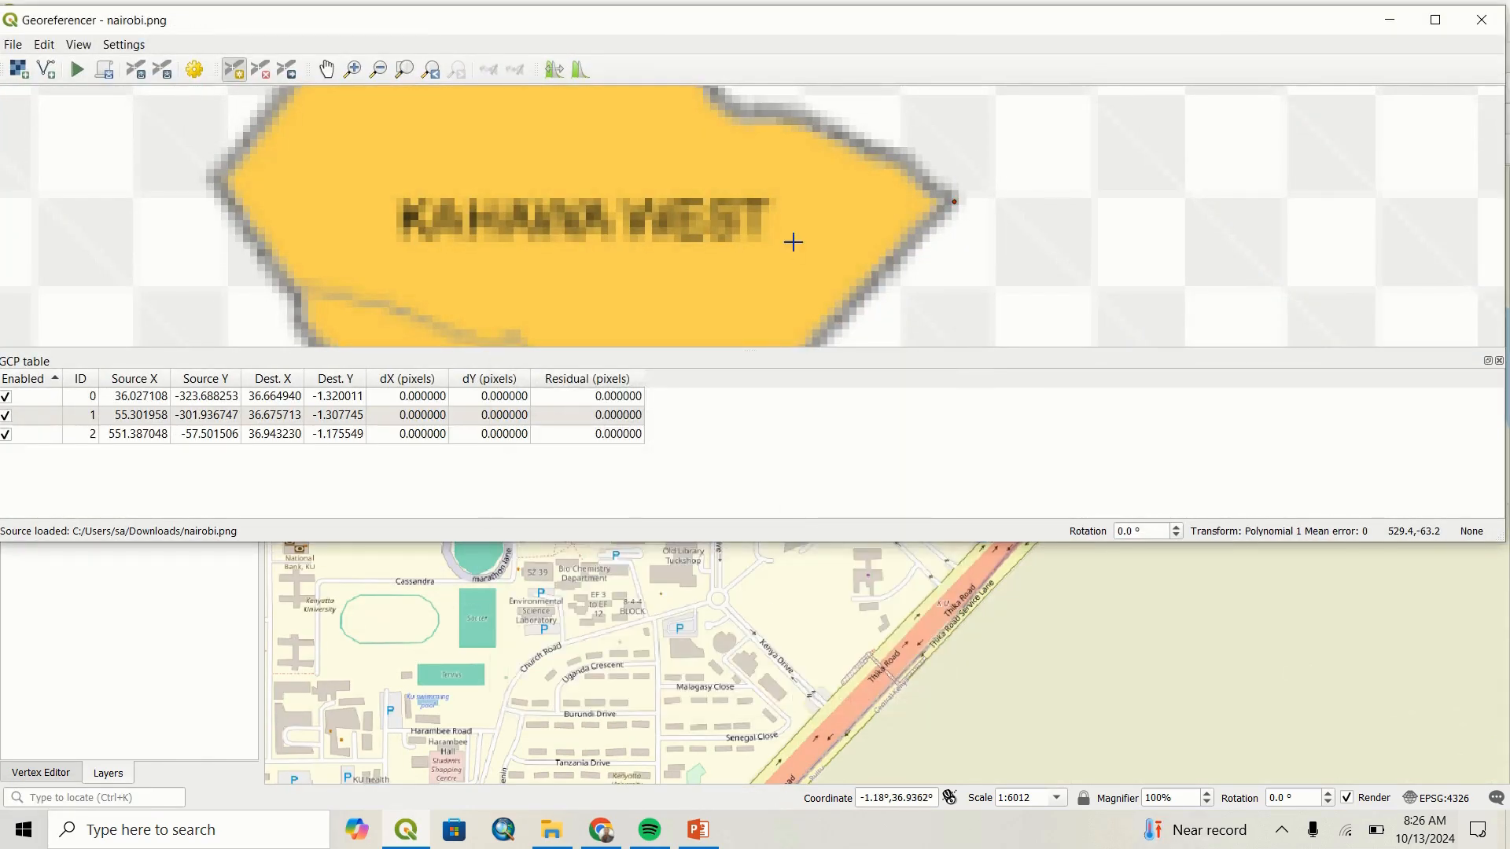
# Add a control point at Ruai's northeastern corner, matched to the boundary corner on the base map at about X 37.09666, Y -1.24701.
pyautogui.scroll(-3, 792, 241)
pyautogui.scroll(-2, 826, 268)
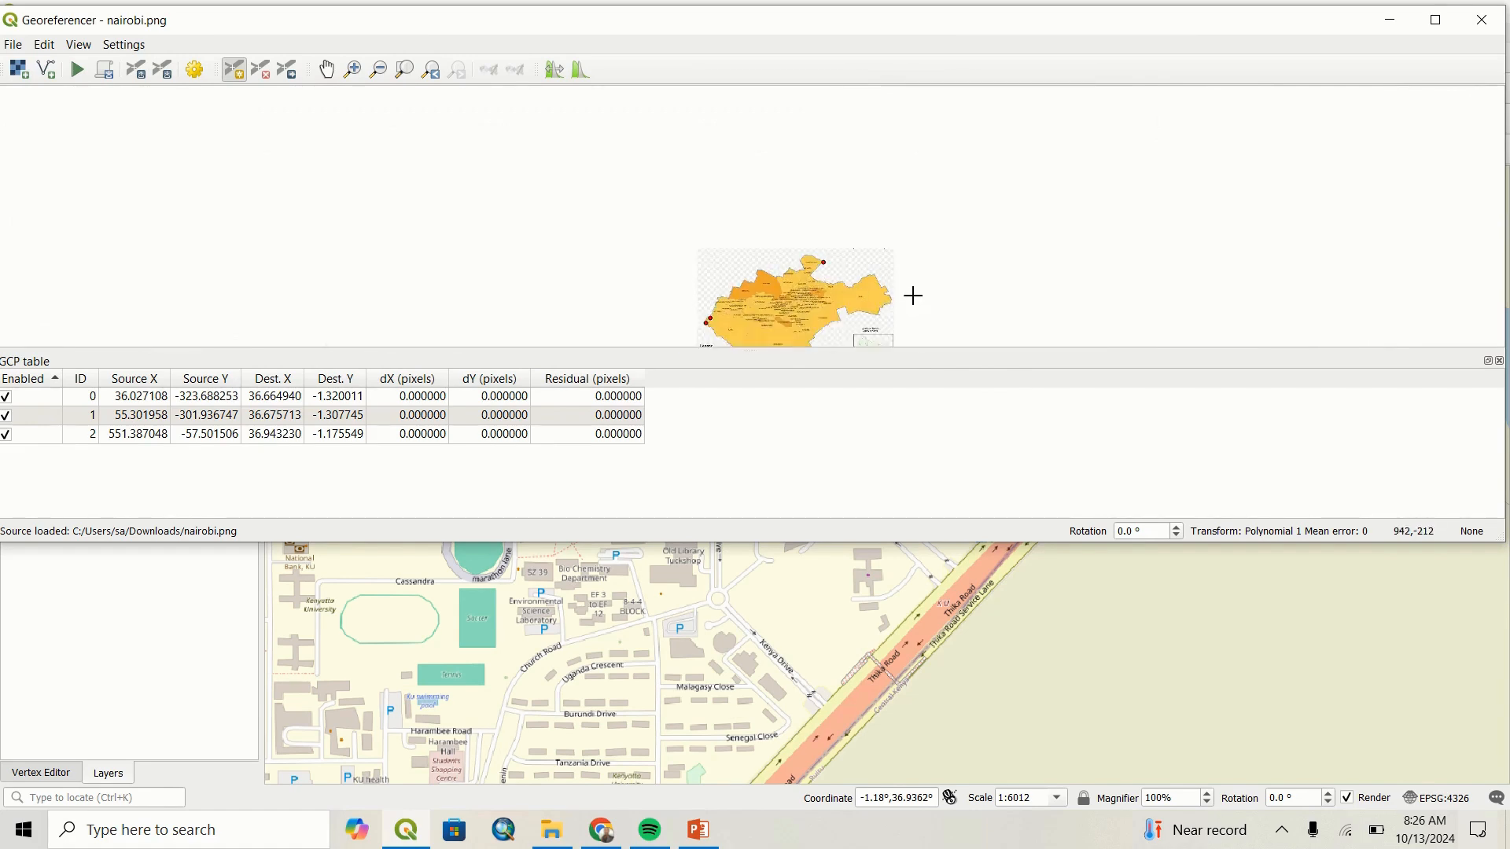
pyautogui.scroll(5, 897, 304)
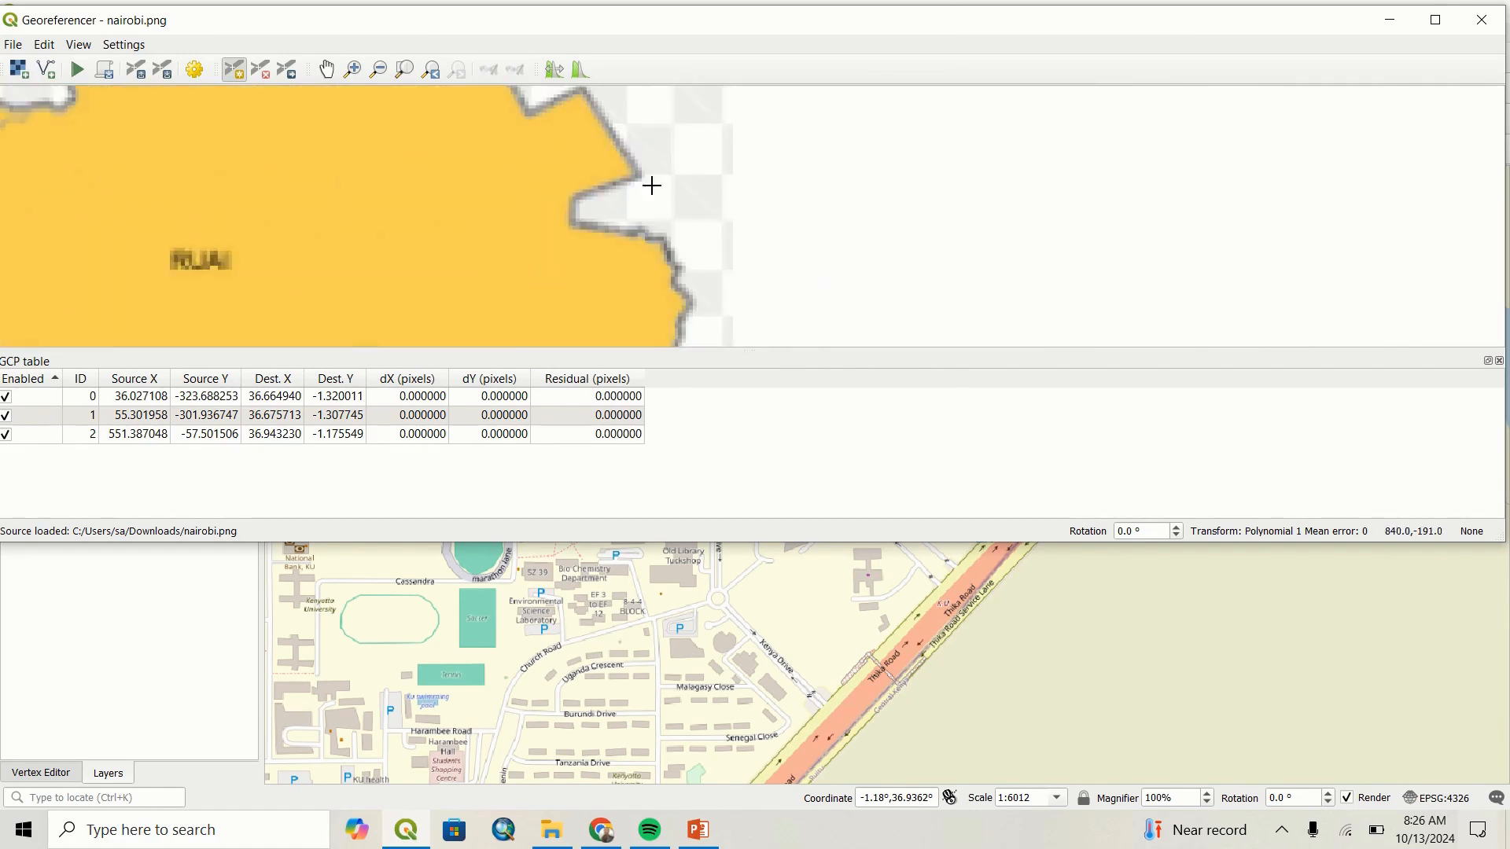
pyautogui.scroll(-4, 815, 689)
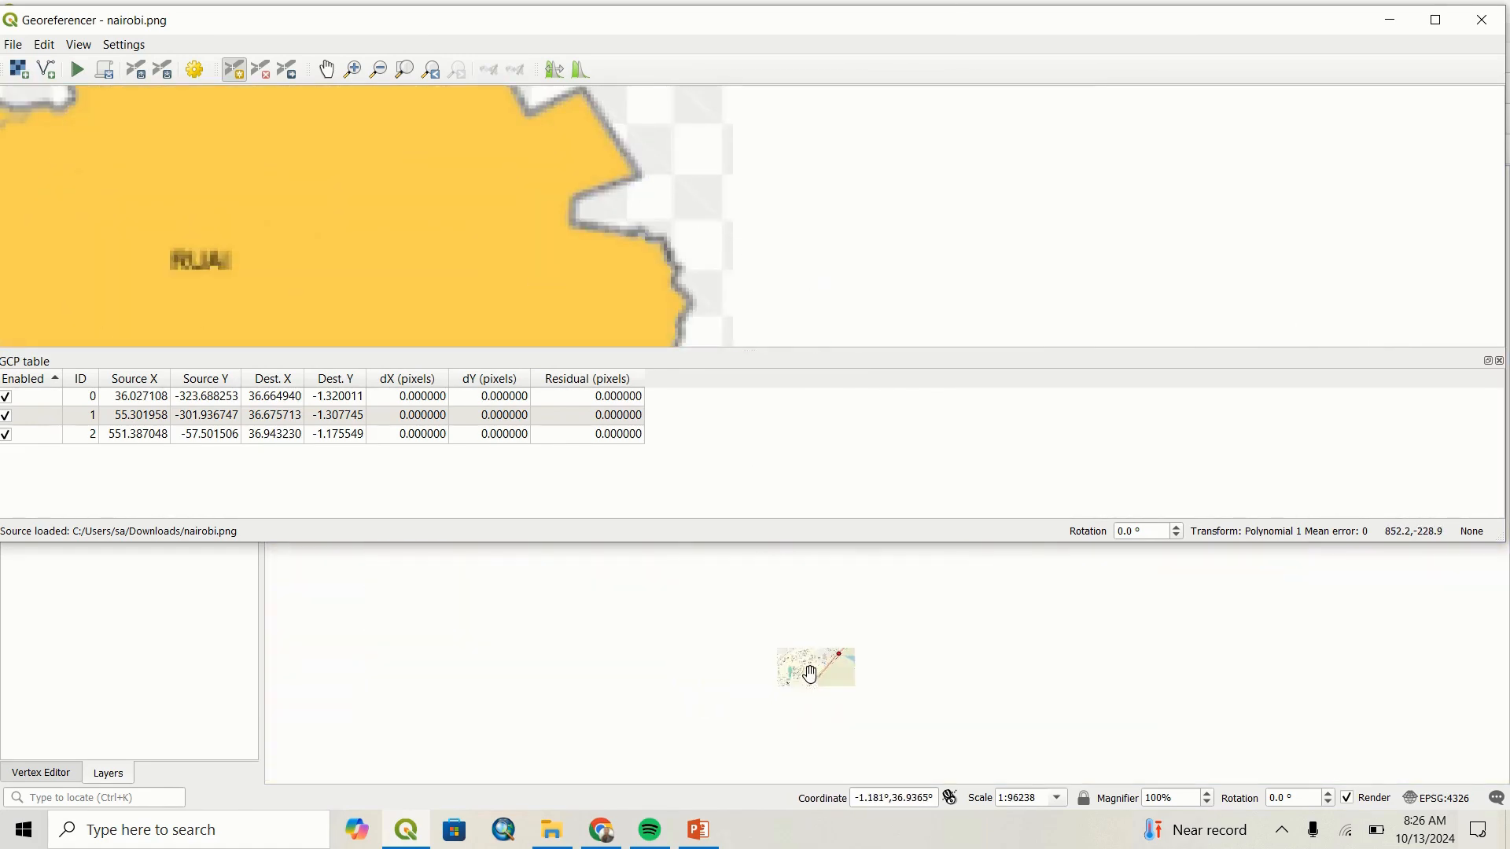
pyautogui.scroll(-2, 913, 667)
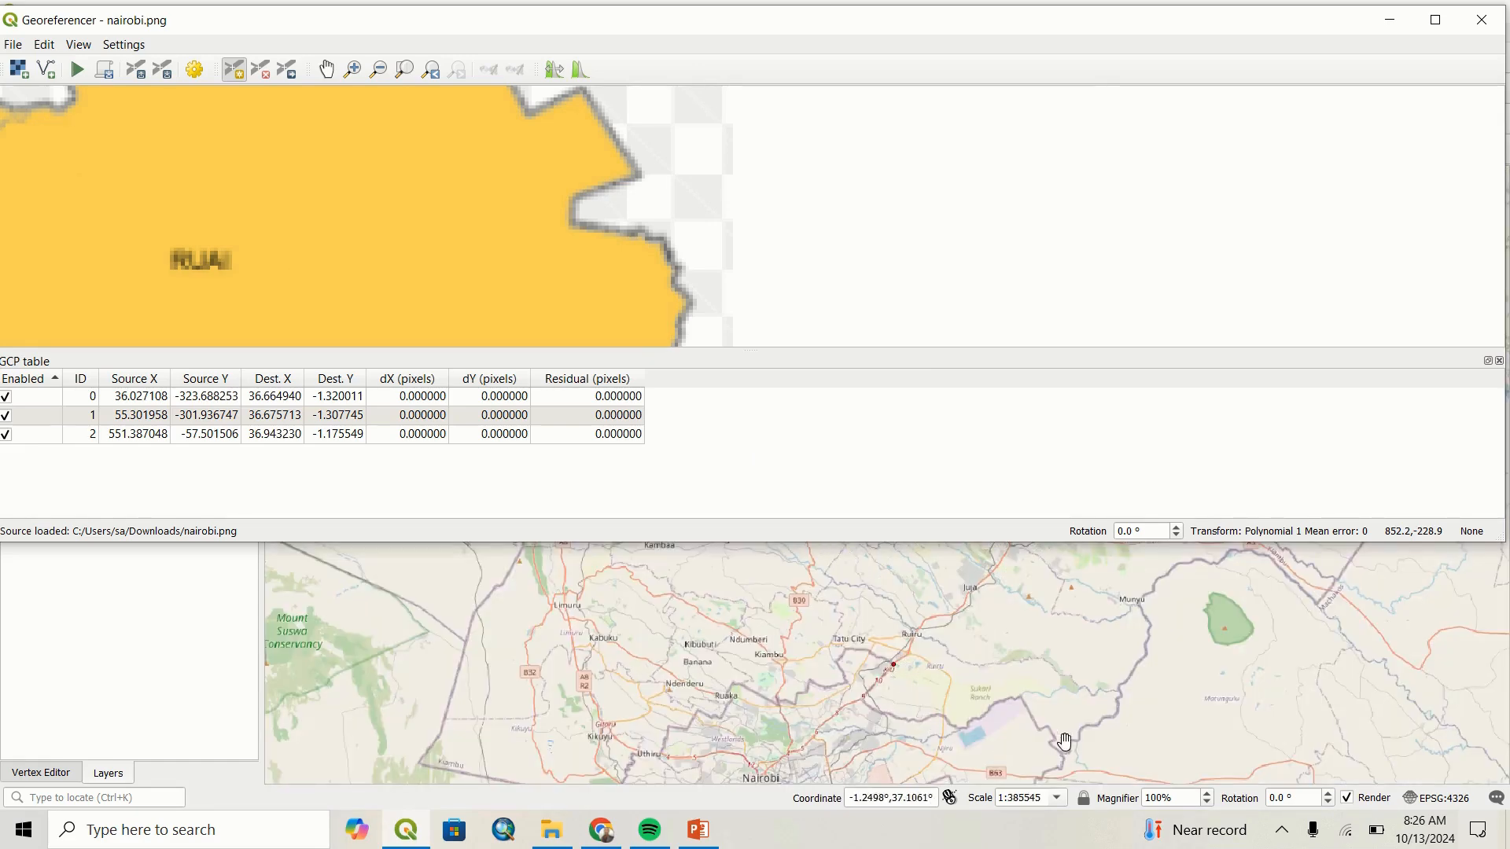
pyautogui.scroll(2, 1058, 743)
pyautogui.scroll(1, 1055, 743)
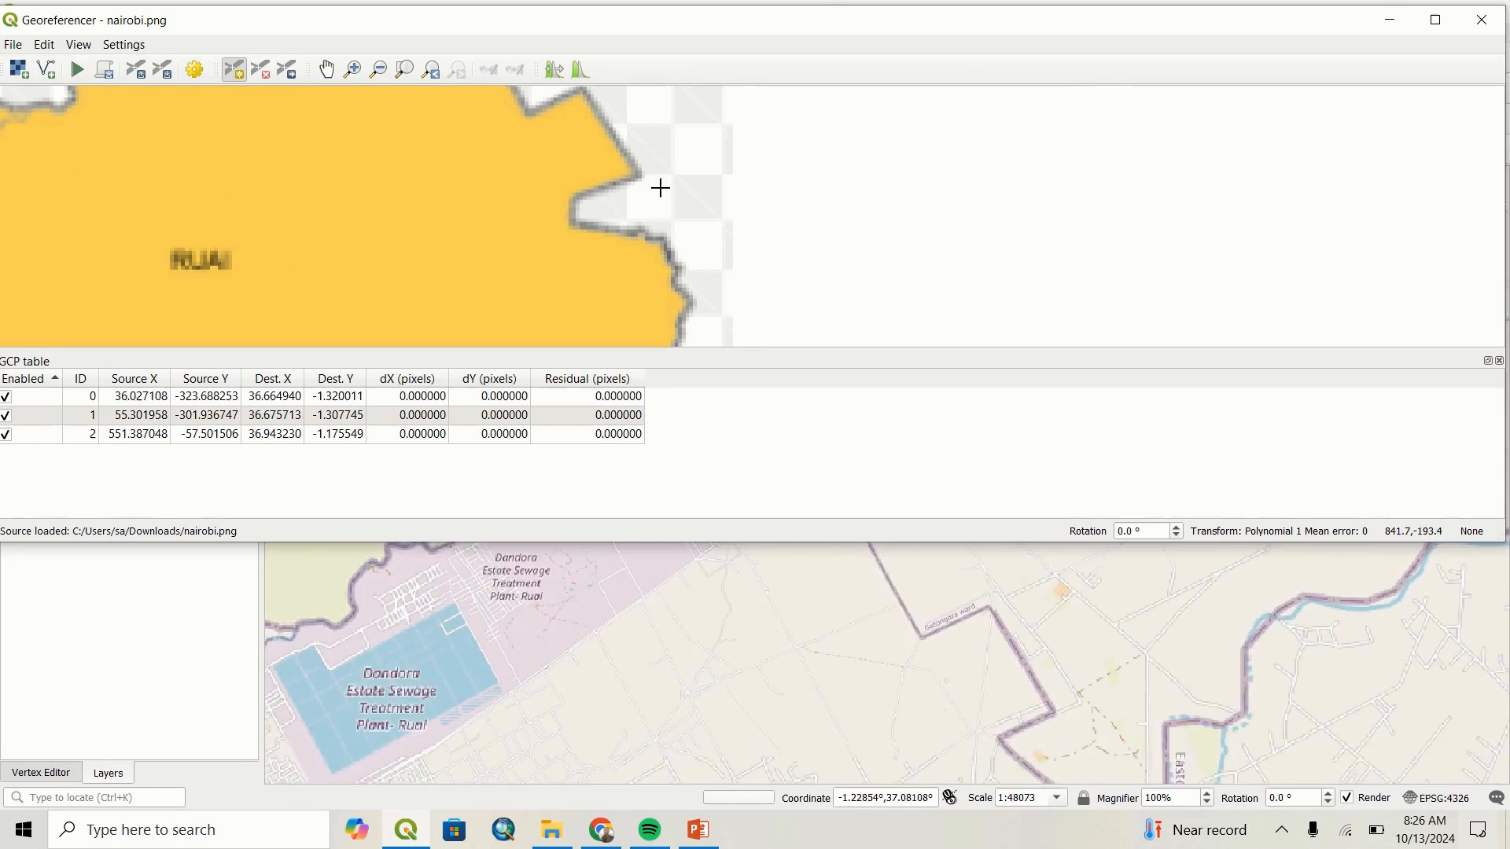
pyautogui.click(639, 174)
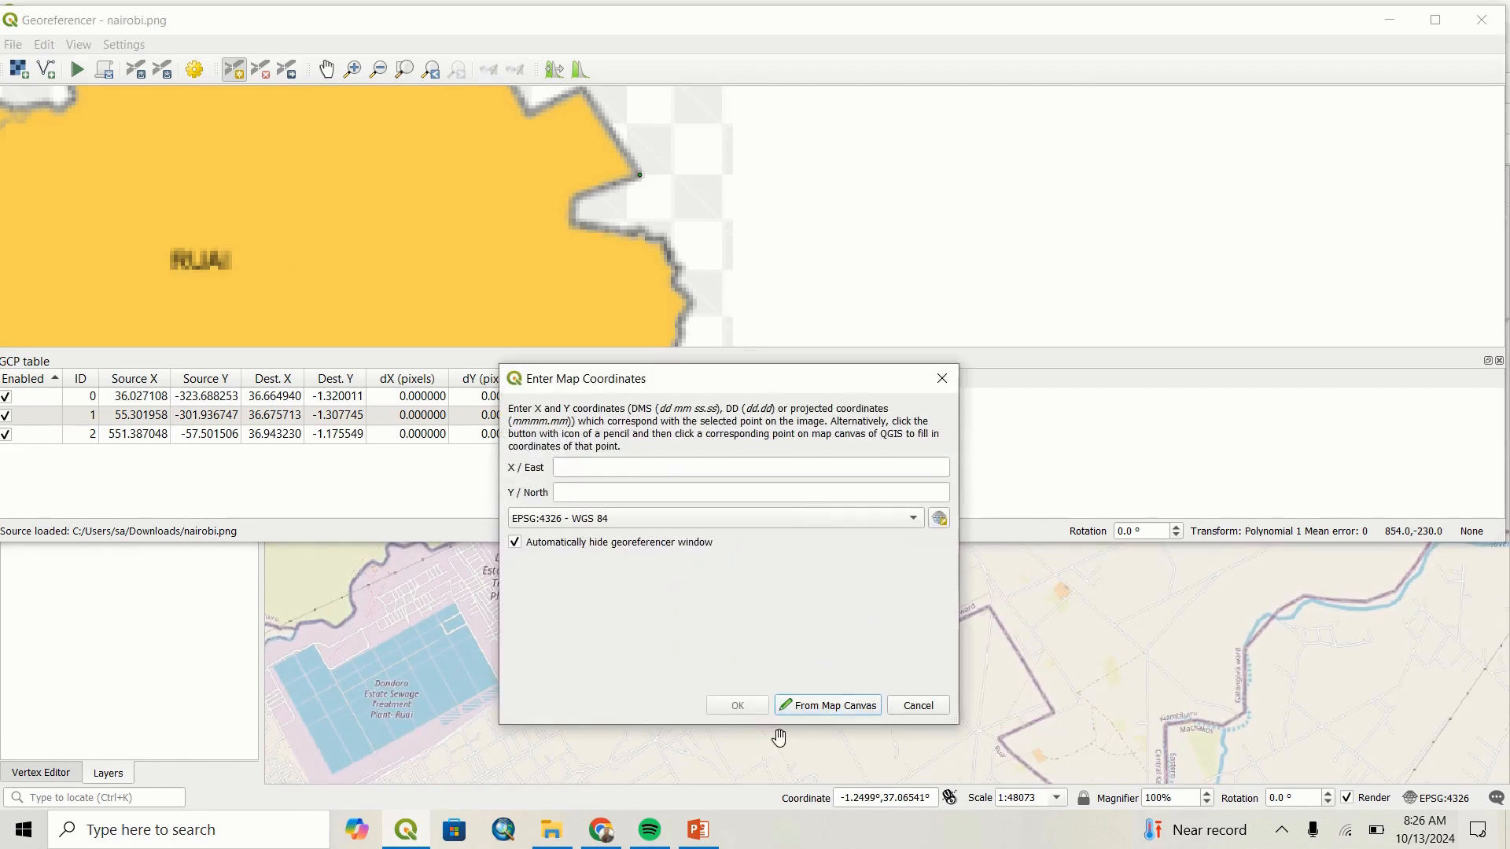
pyautogui.click(806, 711)
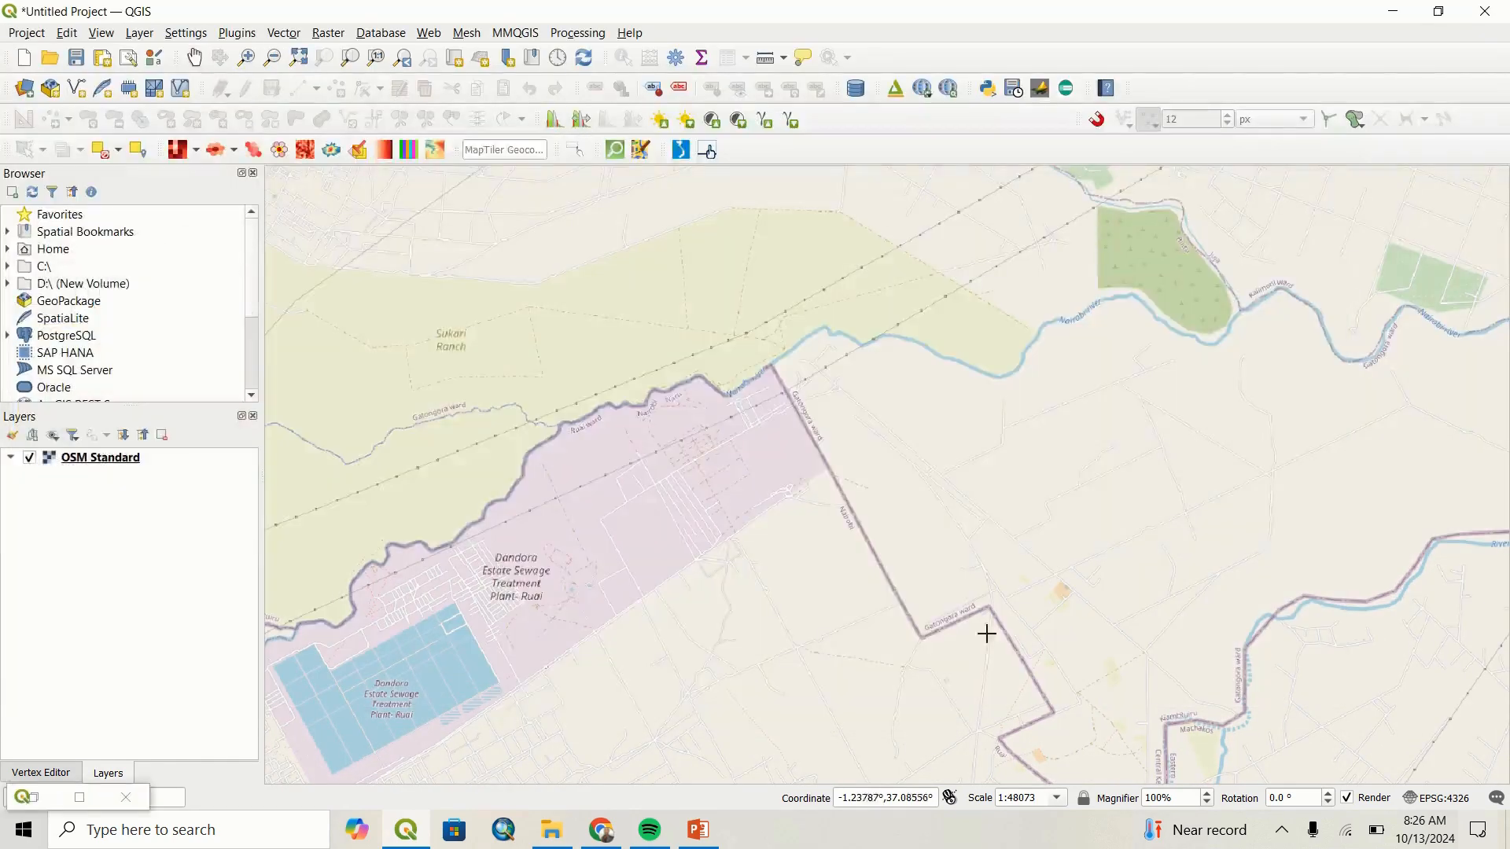
pyautogui.click(1052, 712)
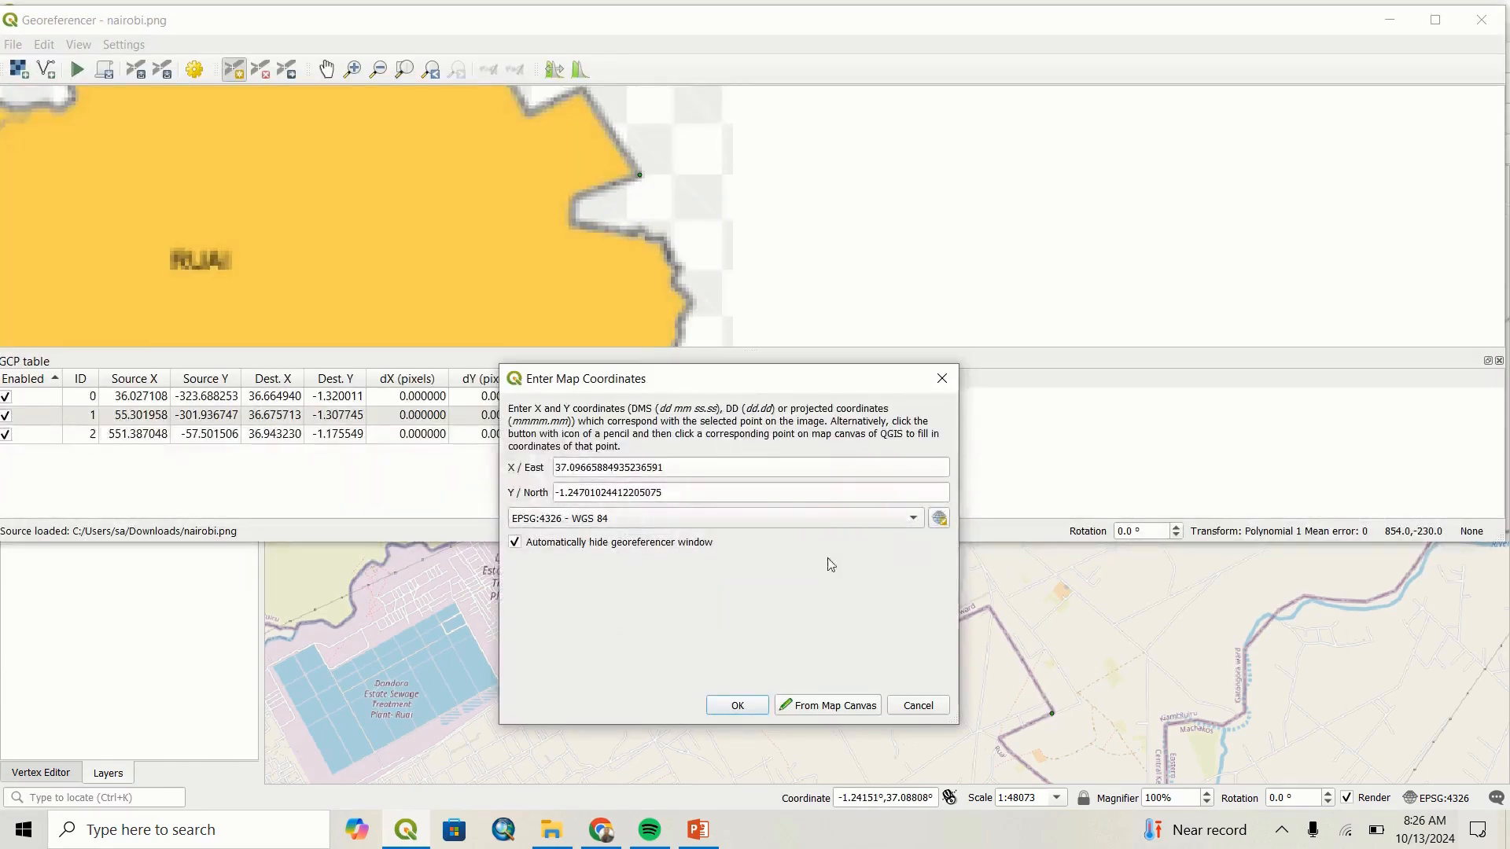
pyautogui.click(739, 705)
# Add a control point at Ruai's southwestern corner, matched to the boundary vertex south of Utawala Githunguri at about X 37.00264, Y -1.30069.
pyautogui.scroll(-5, 551, 267)
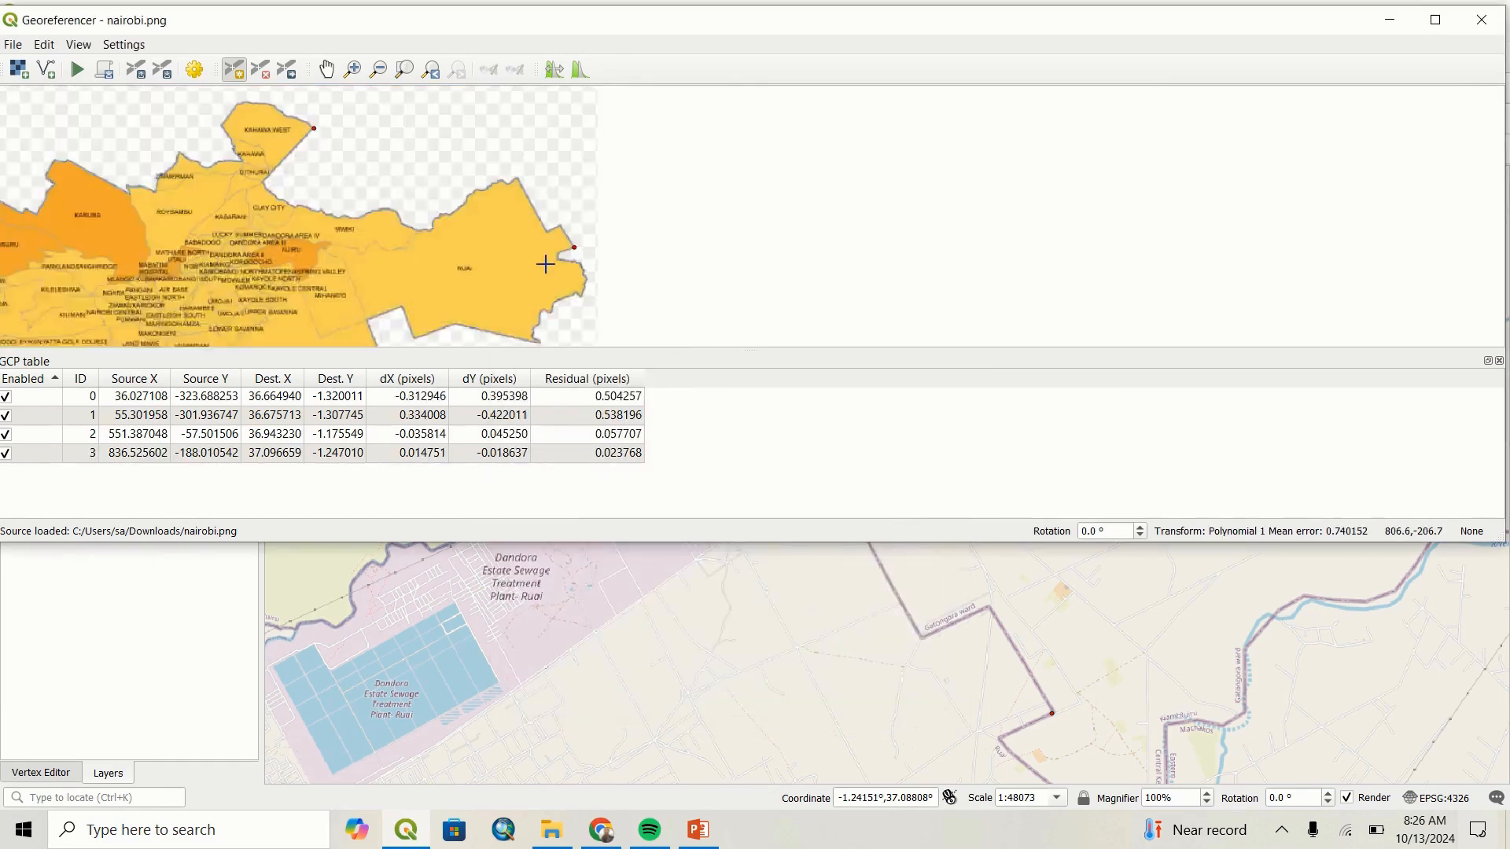
pyautogui.scroll(1, 472, 321)
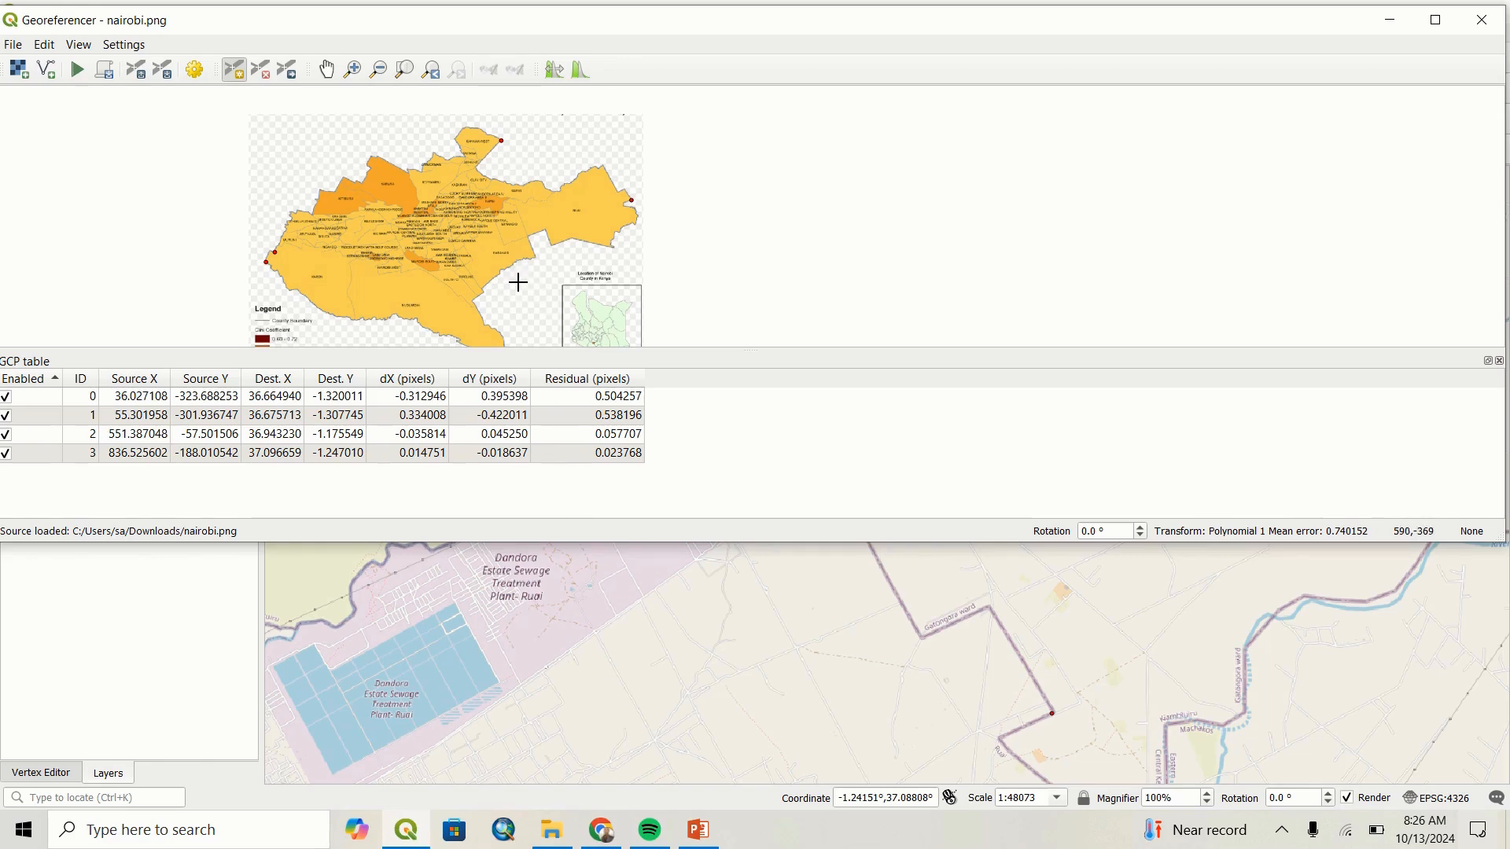
pyautogui.scroll(3, 529, 271)
pyautogui.scroll(-2, 553, 239)
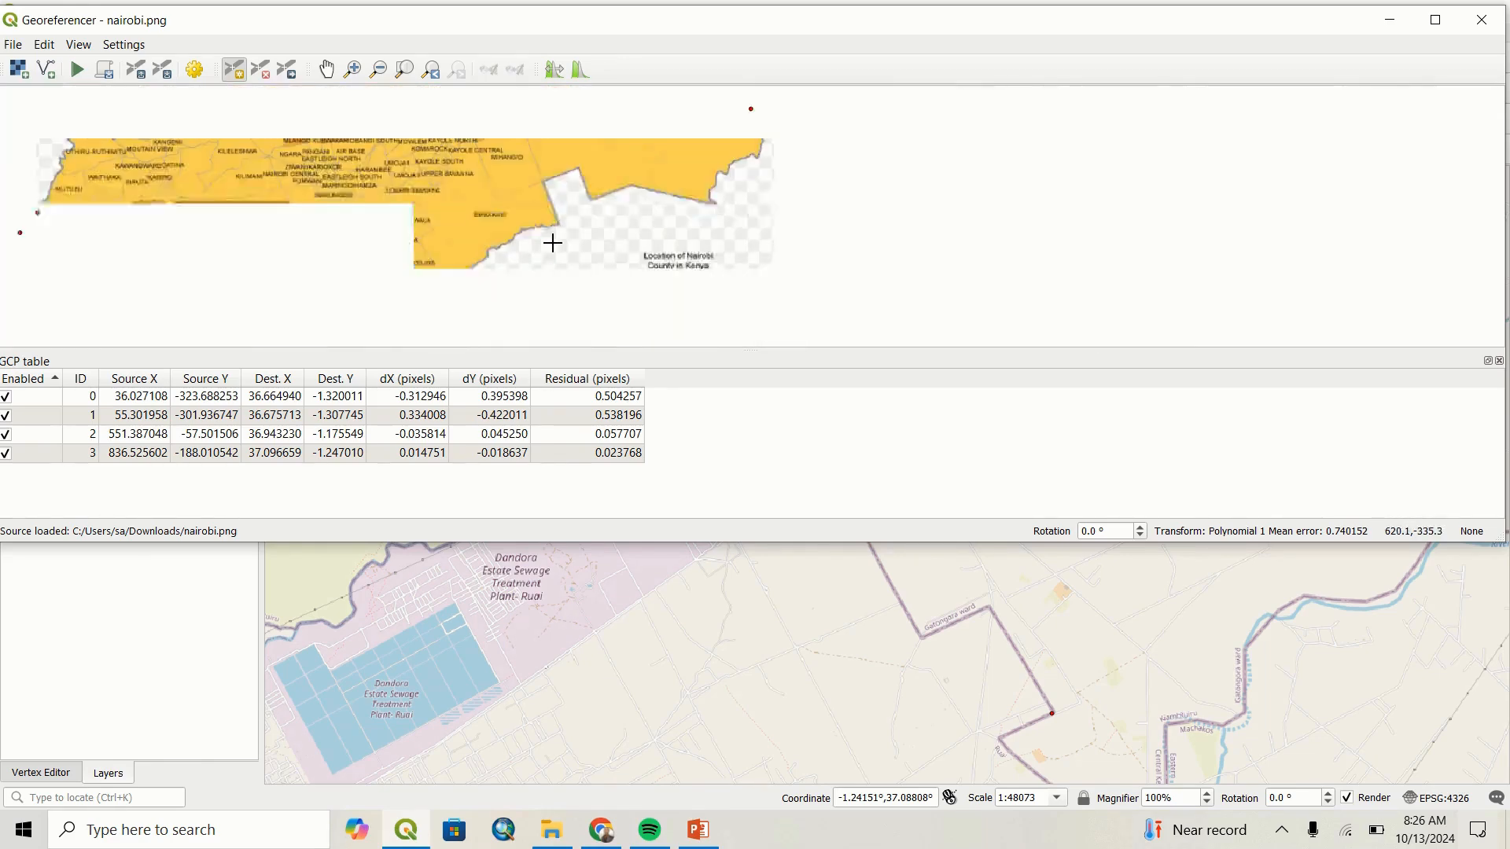
pyautogui.scroll(1, 559, 252)
pyautogui.scroll(-2, 779, 723)
pyautogui.scroll(-2, 778, 723)
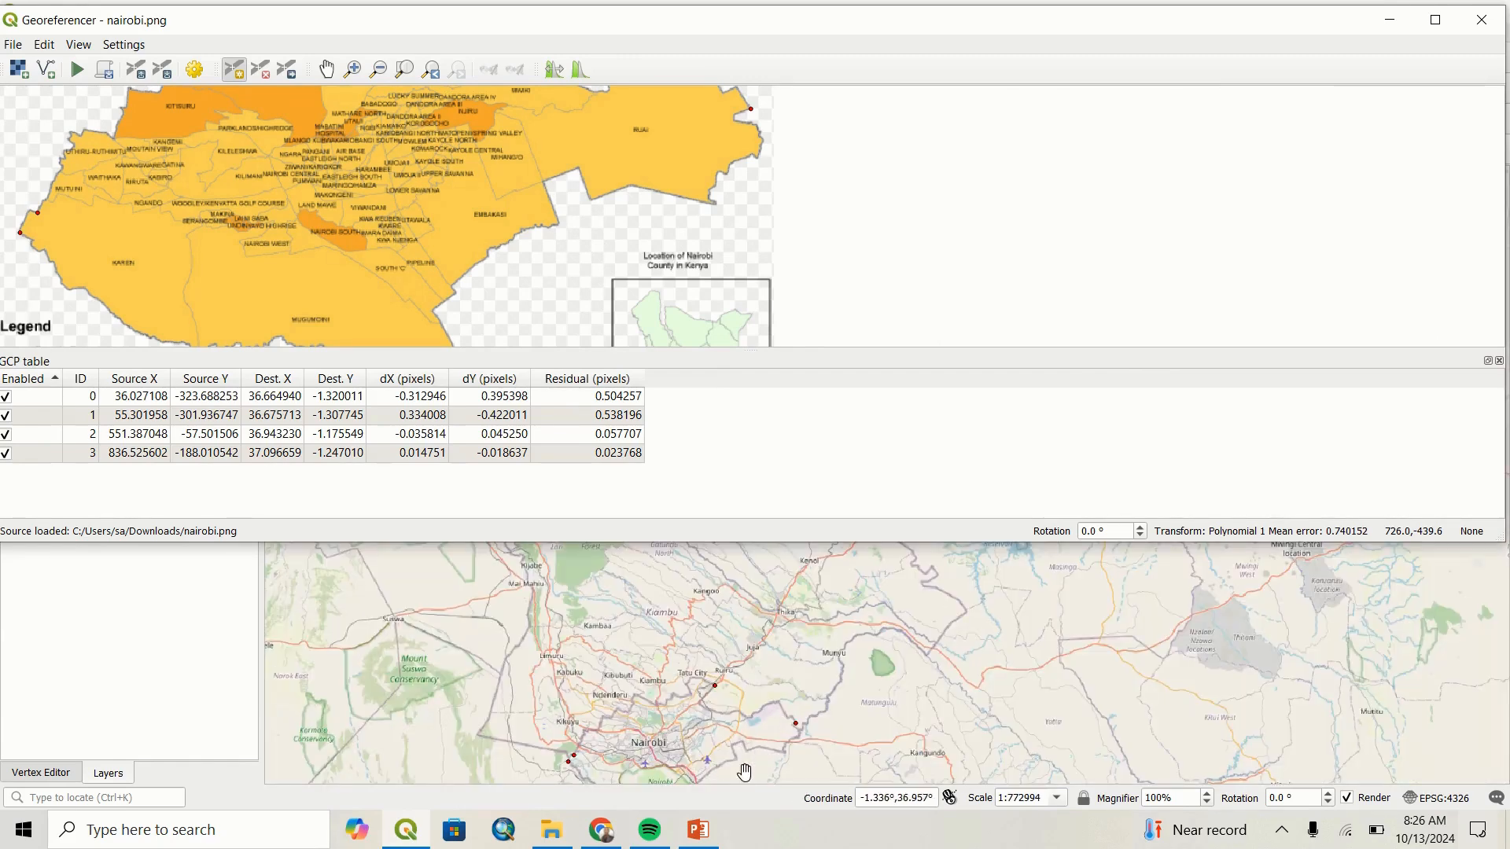
pyautogui.scroll(2, 755, 771)
pyautogui.scroll(1, 735, 703)
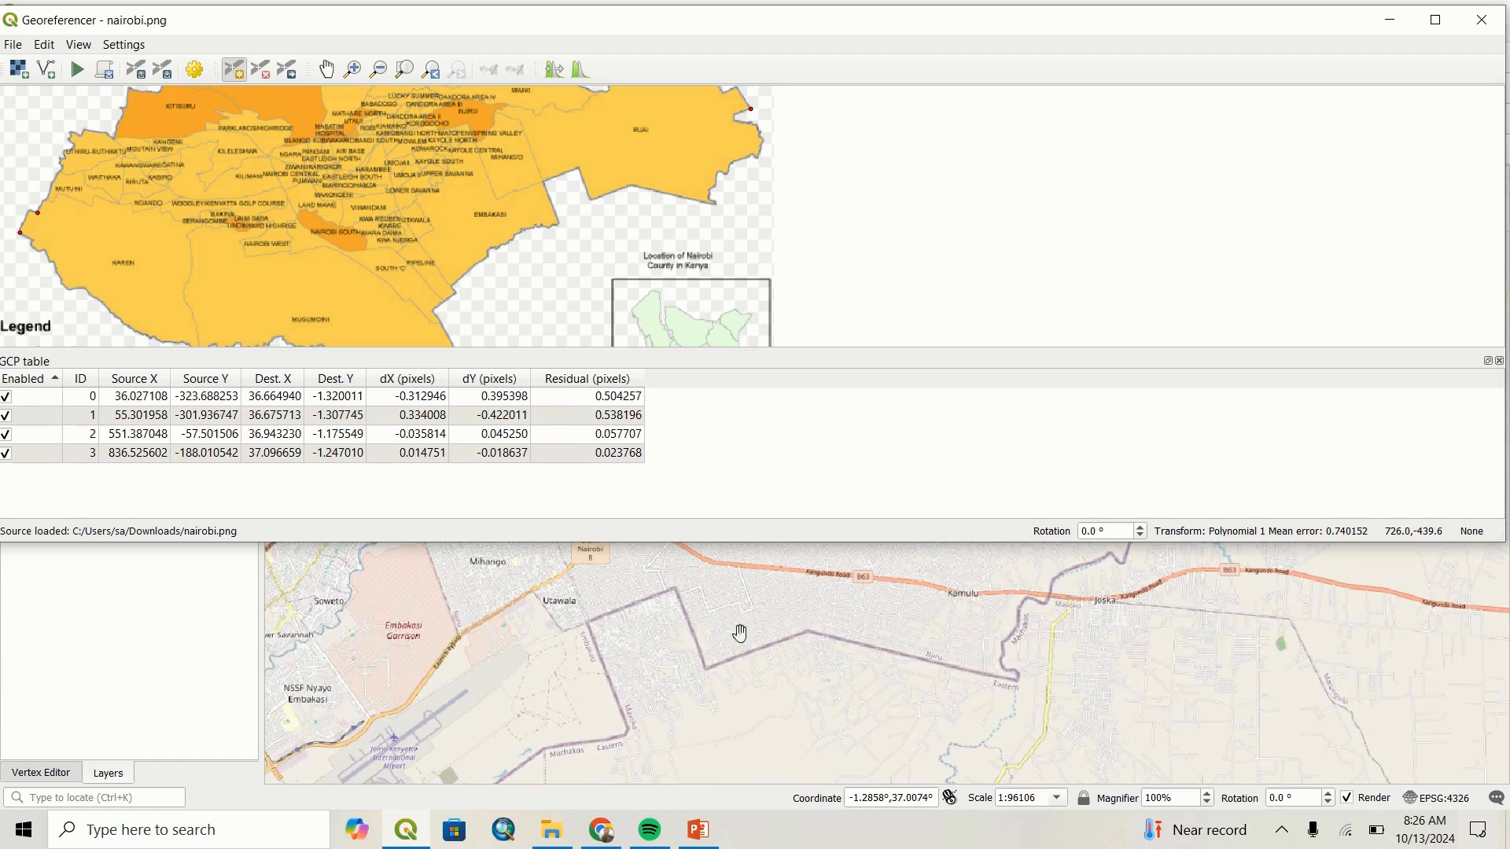
pyautogui.scroll(3, 590, 192)
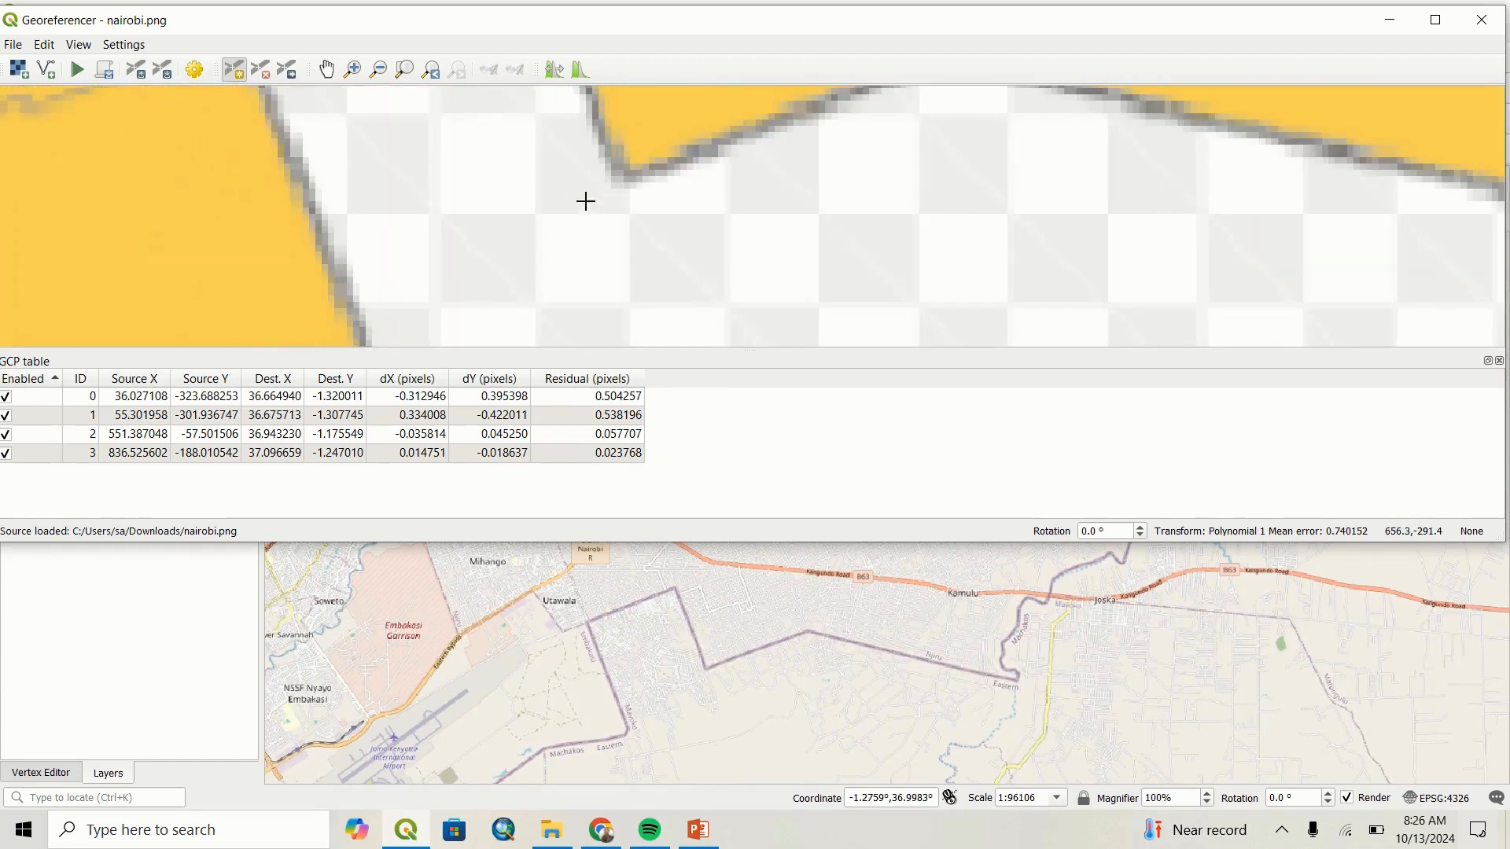
pyautogui.click(632, 179)
pyautogui.click(814, 707)
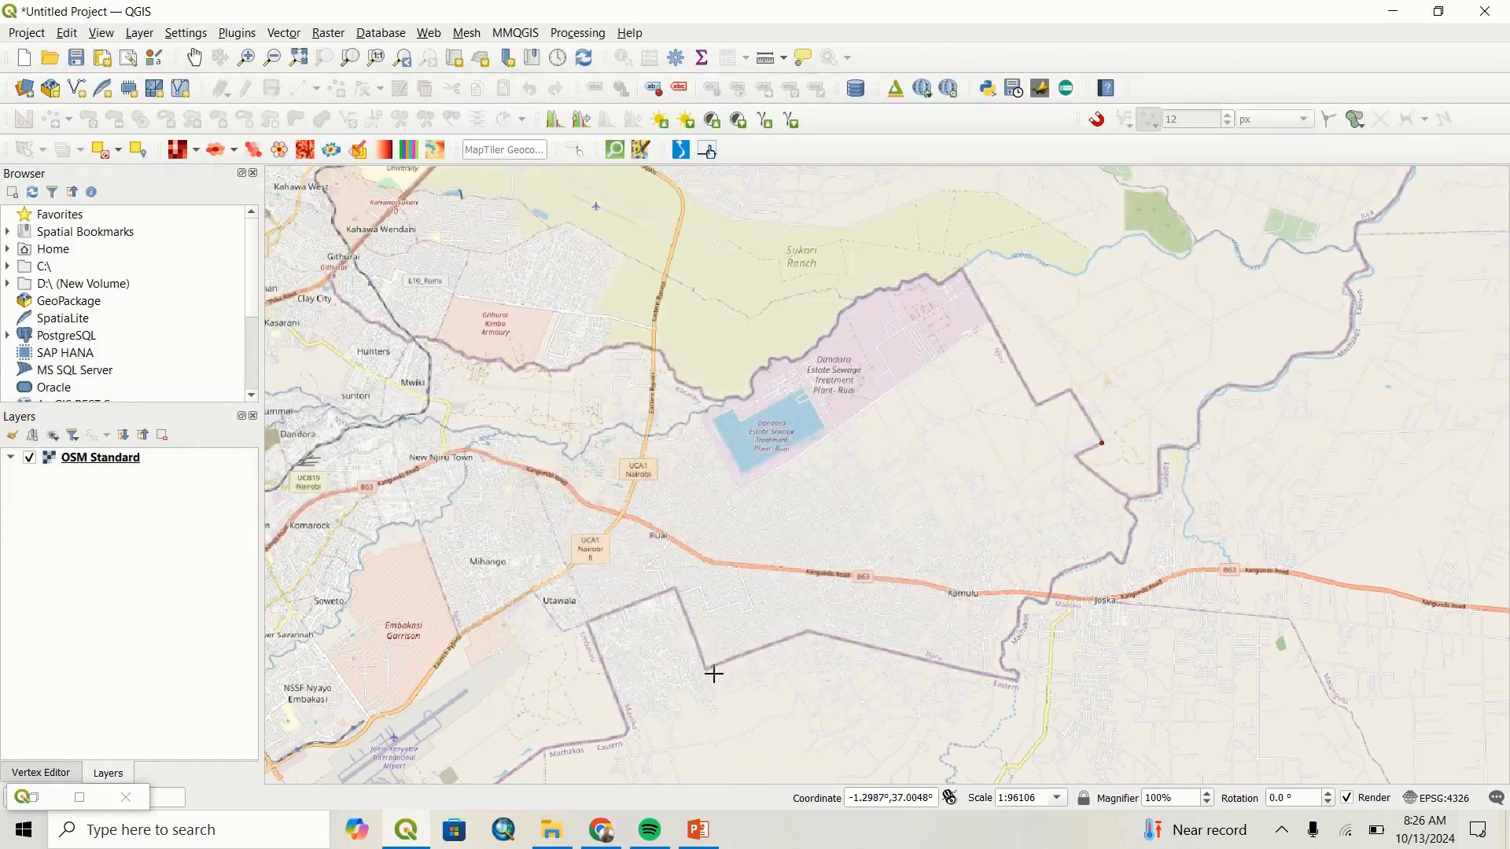
pyautogui.scroll(2, 711, 670)
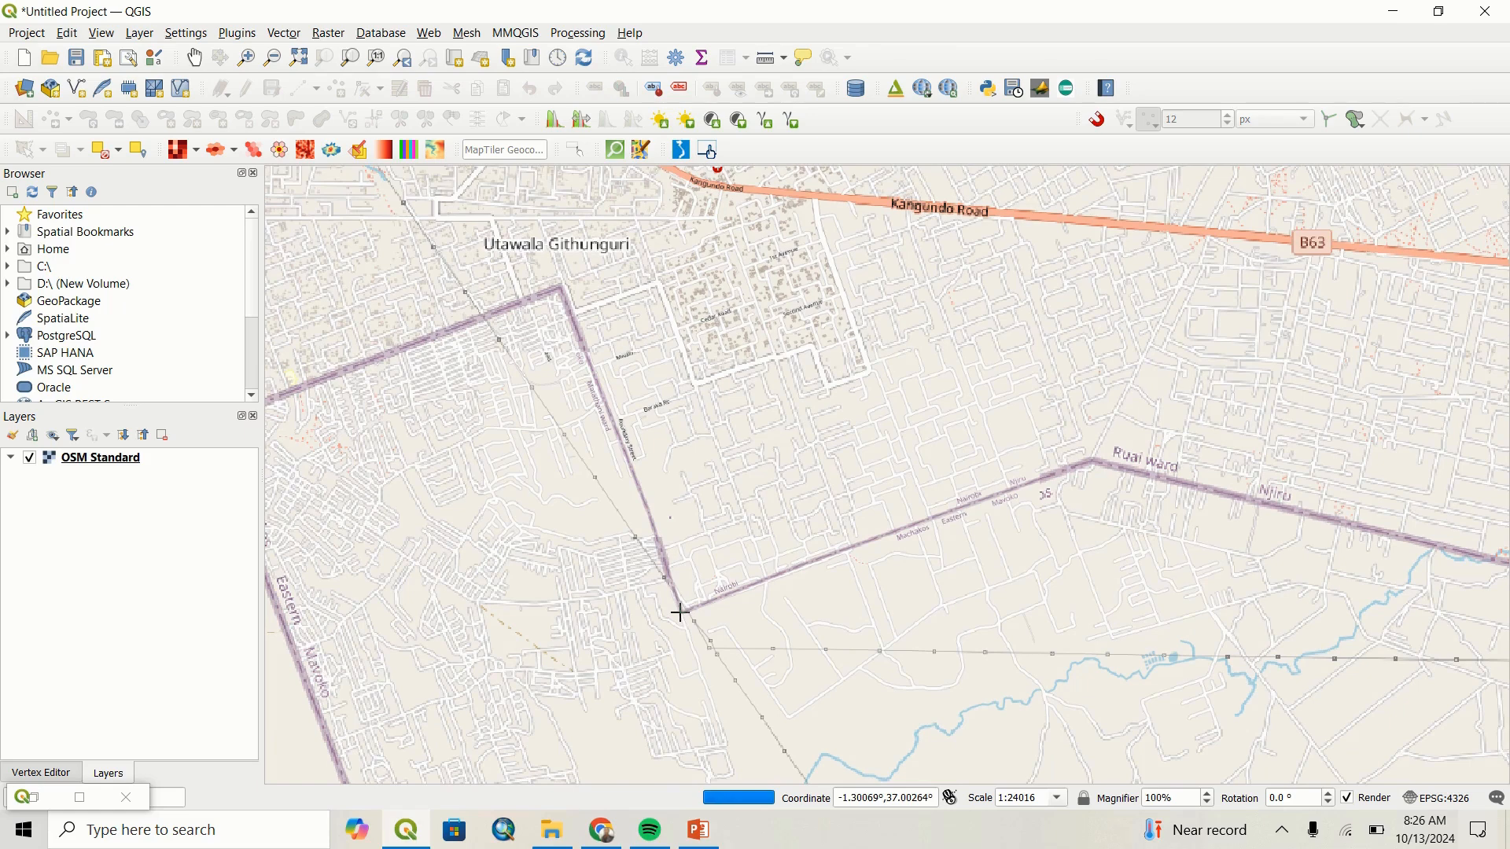
pyautogui.click(681, 613)
pyautogui.click(734, 704)
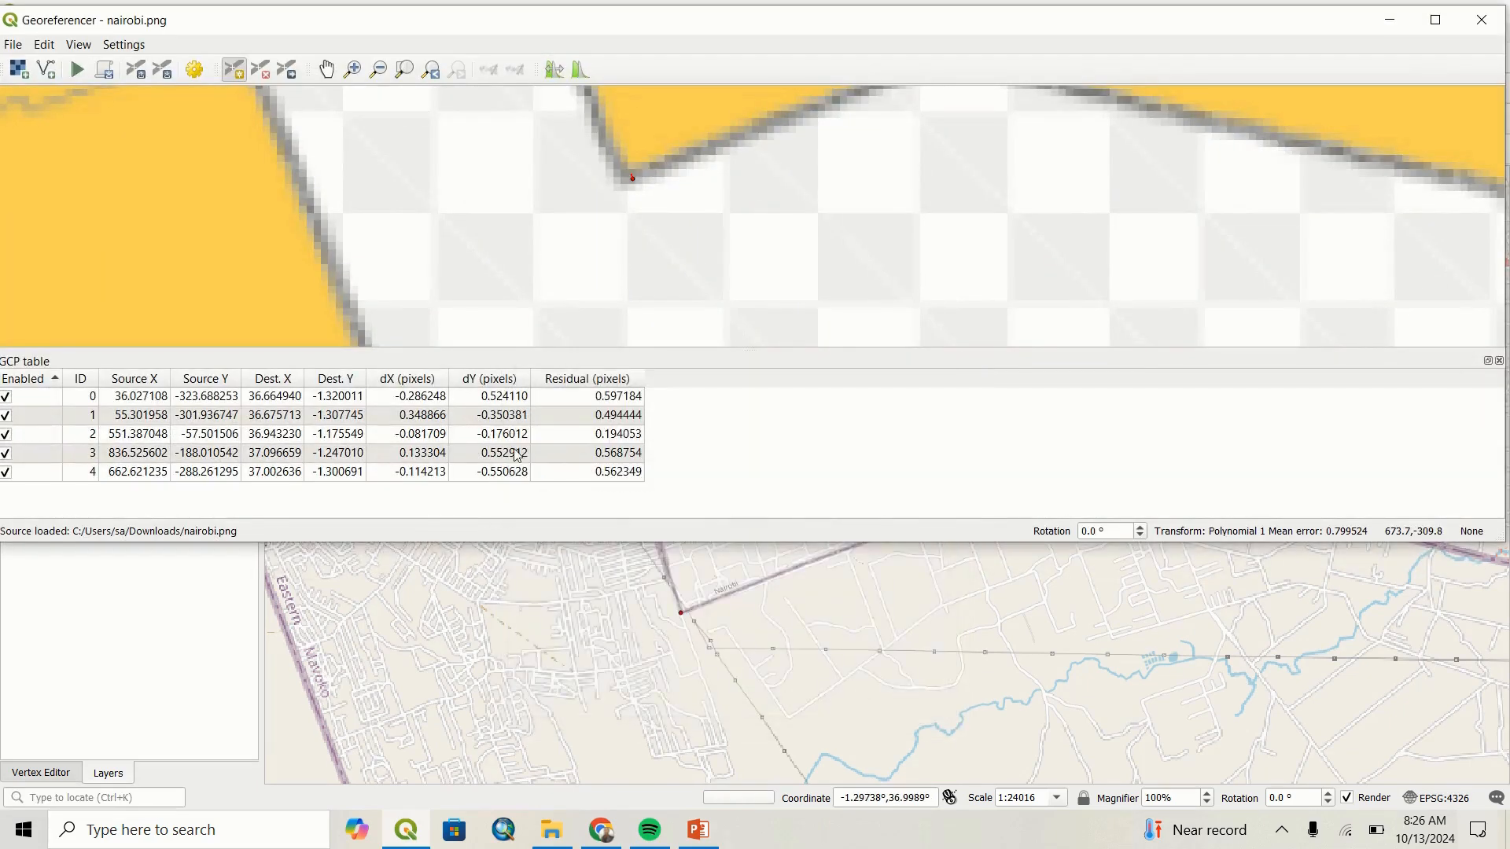
pyautogui.scroll(-5, 380, 233)
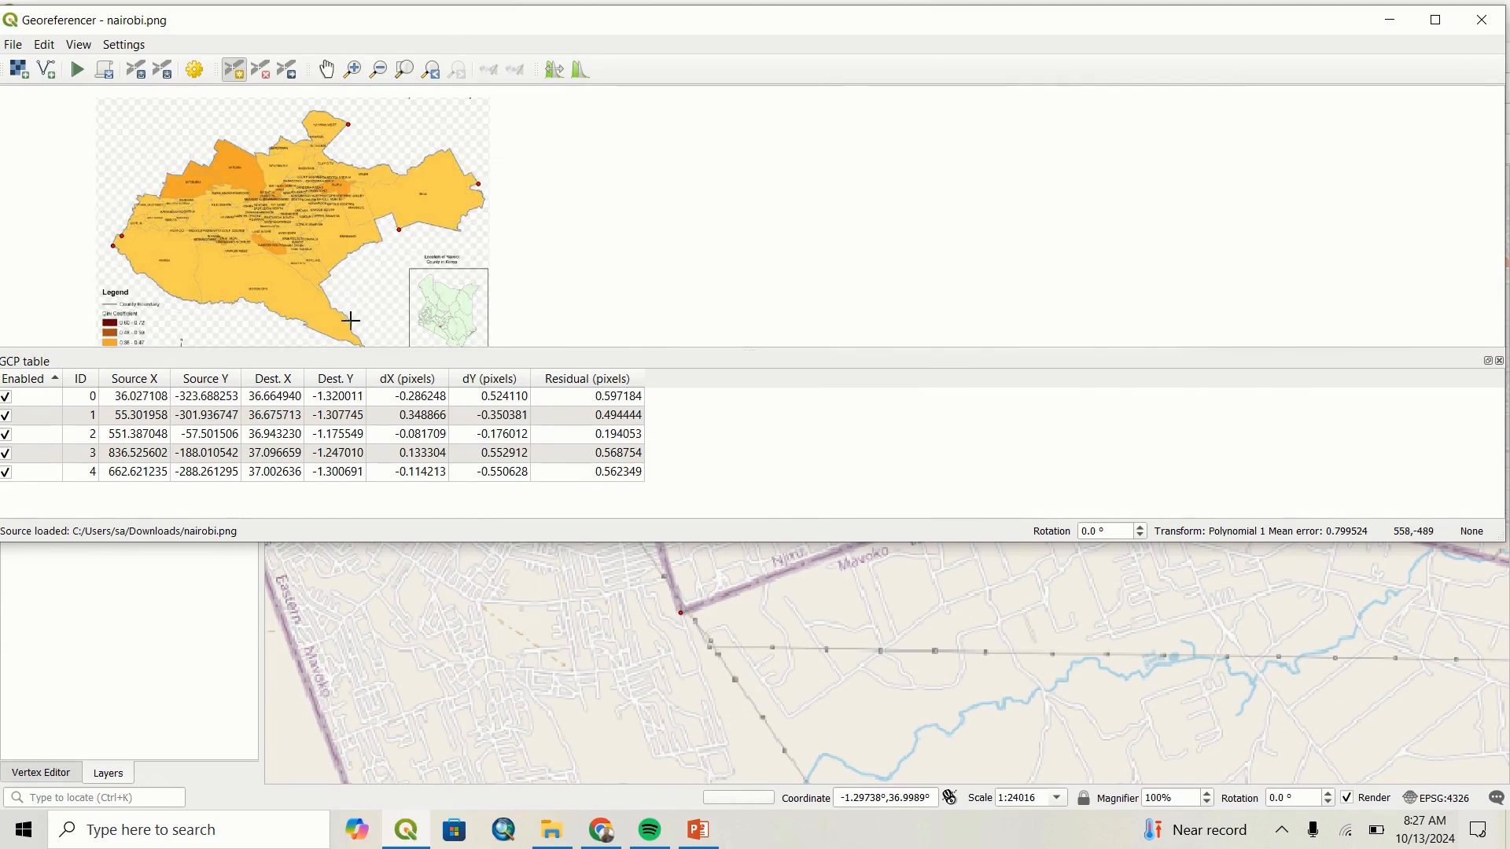
pyautogui.scroll(2, 363, 345)
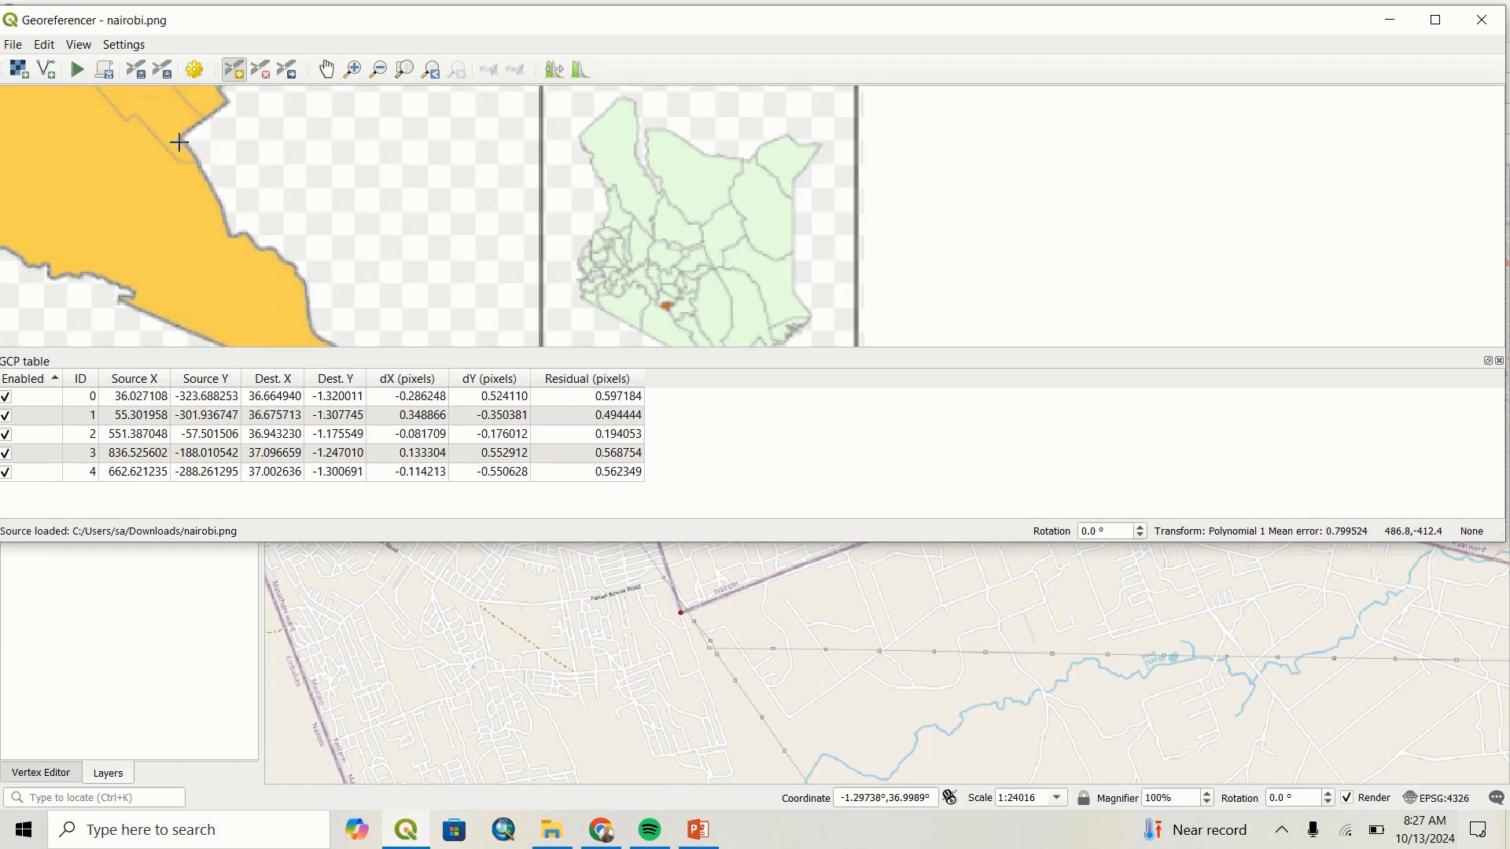
pyautogui.scroll(3, 179, 141)
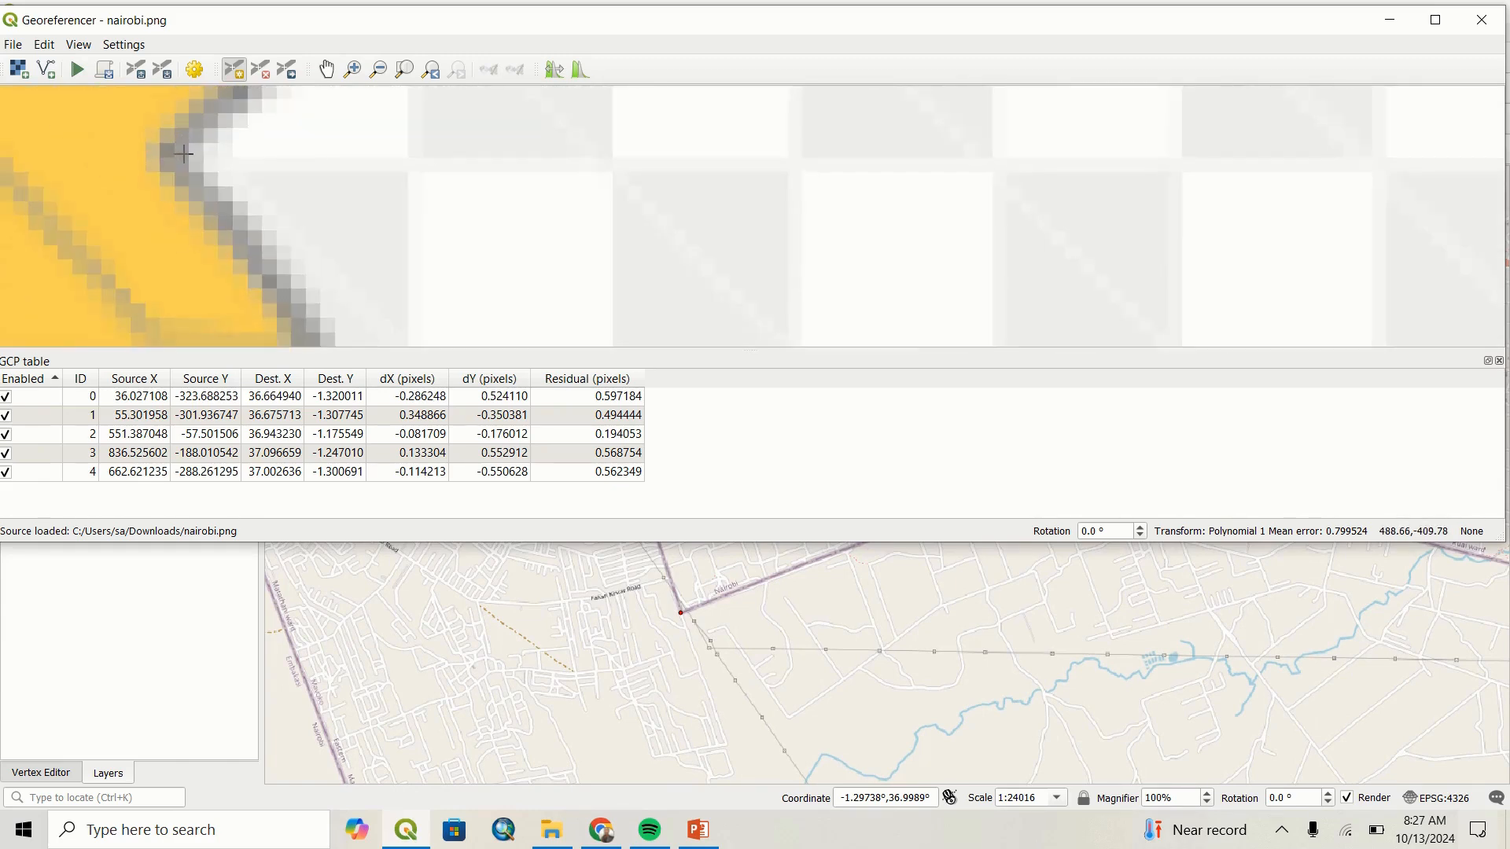
pyautogui.click(180, 152)
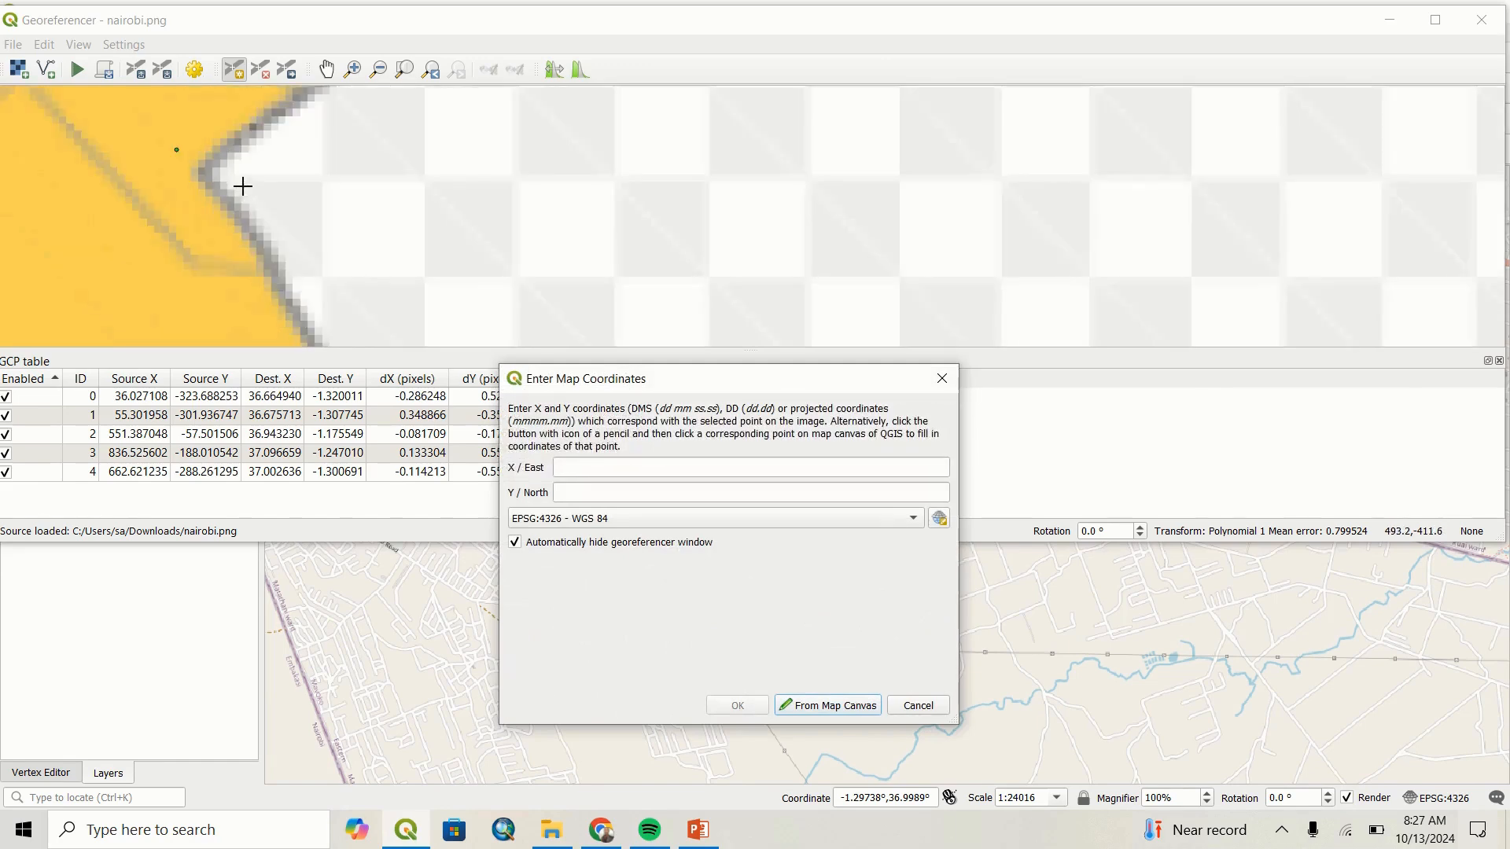
pyautogui.scroll(-3, 242, 186)
pyautogui.scroll(4, 267, 223)
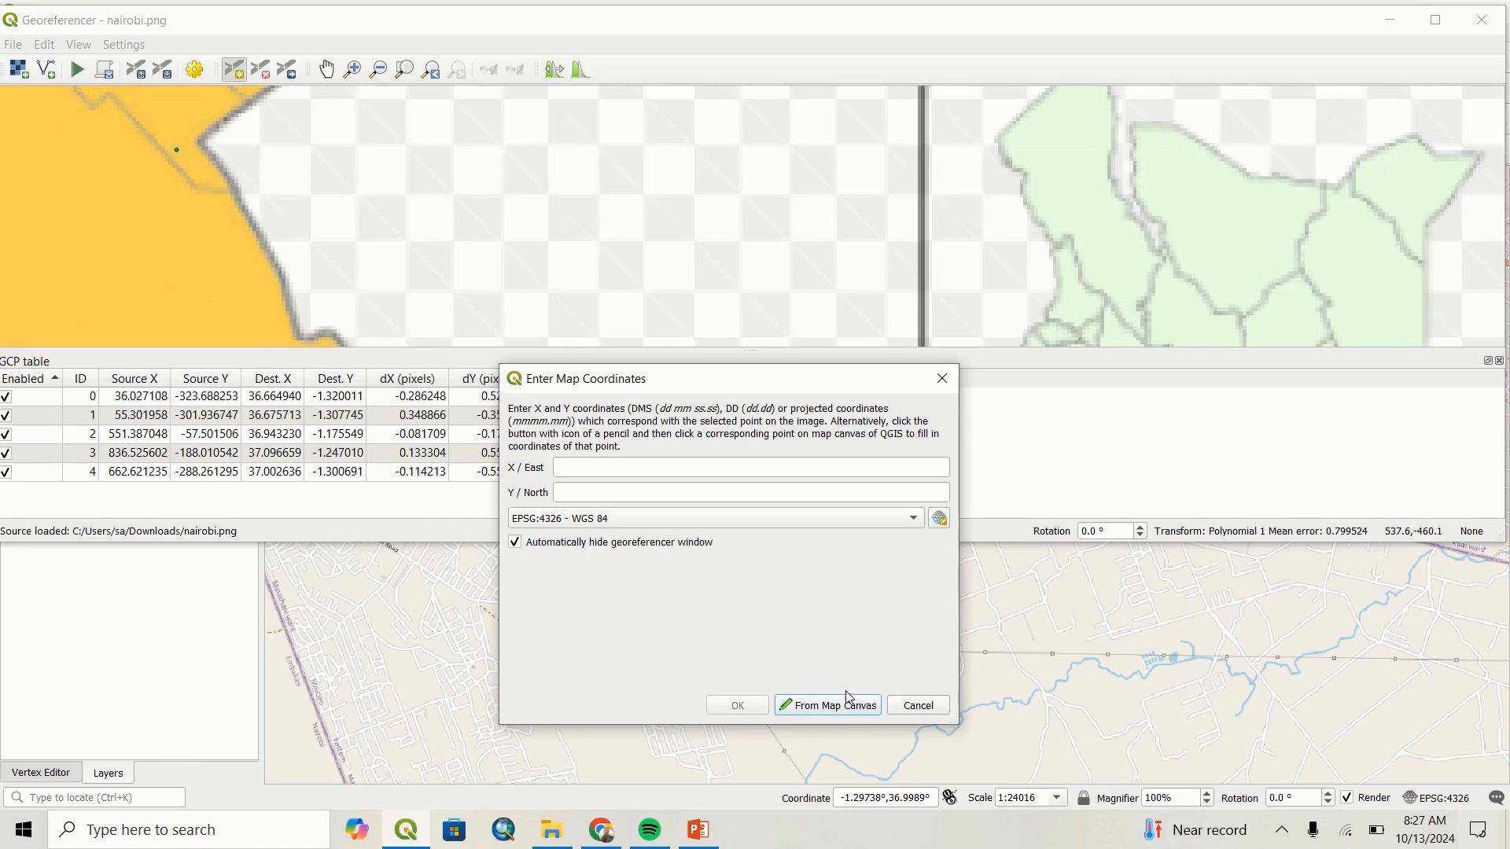
pyautogui.click(917, 706)
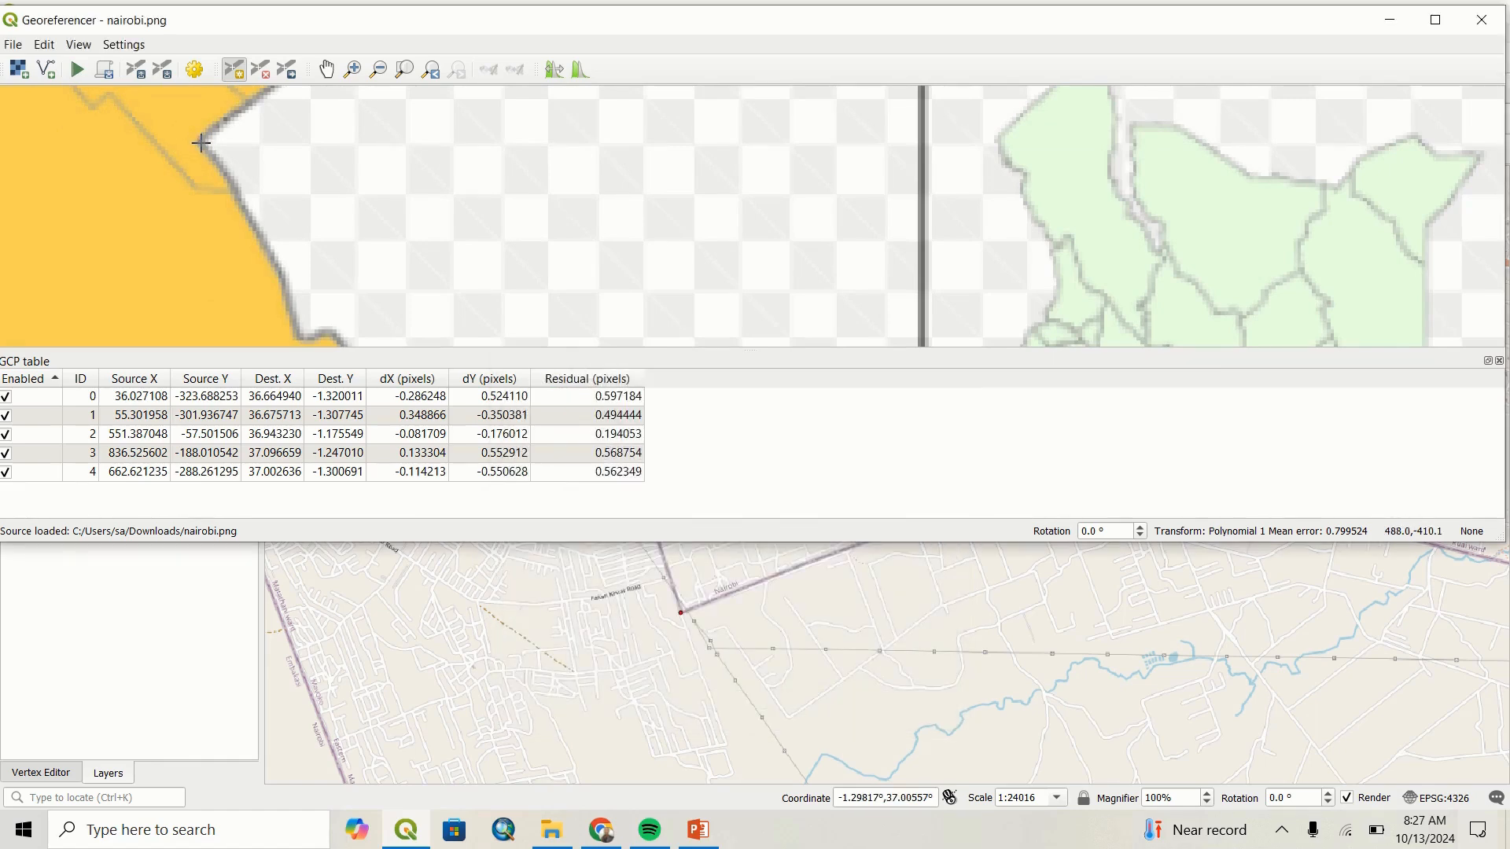
# Add a control point at the inward notch on the county's southeastern edge, matched near Syokimau Railway Station at about X 36.90714, Y -1.36349.
pyautogui.click(201, 141)
pyautogui.click(826, 705)
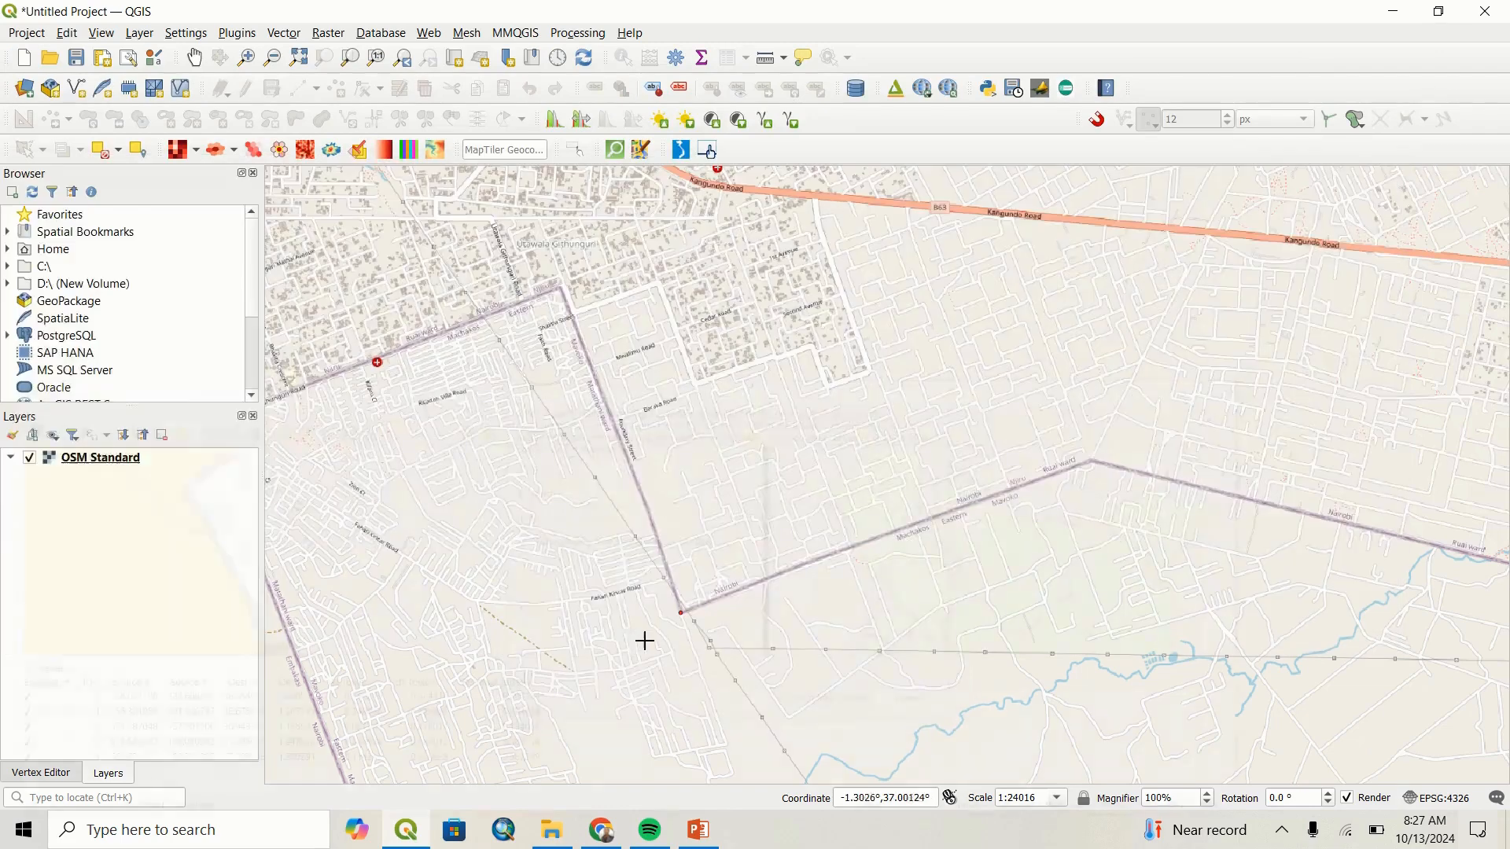
pyautogui.scroll(-3, 583, 532)
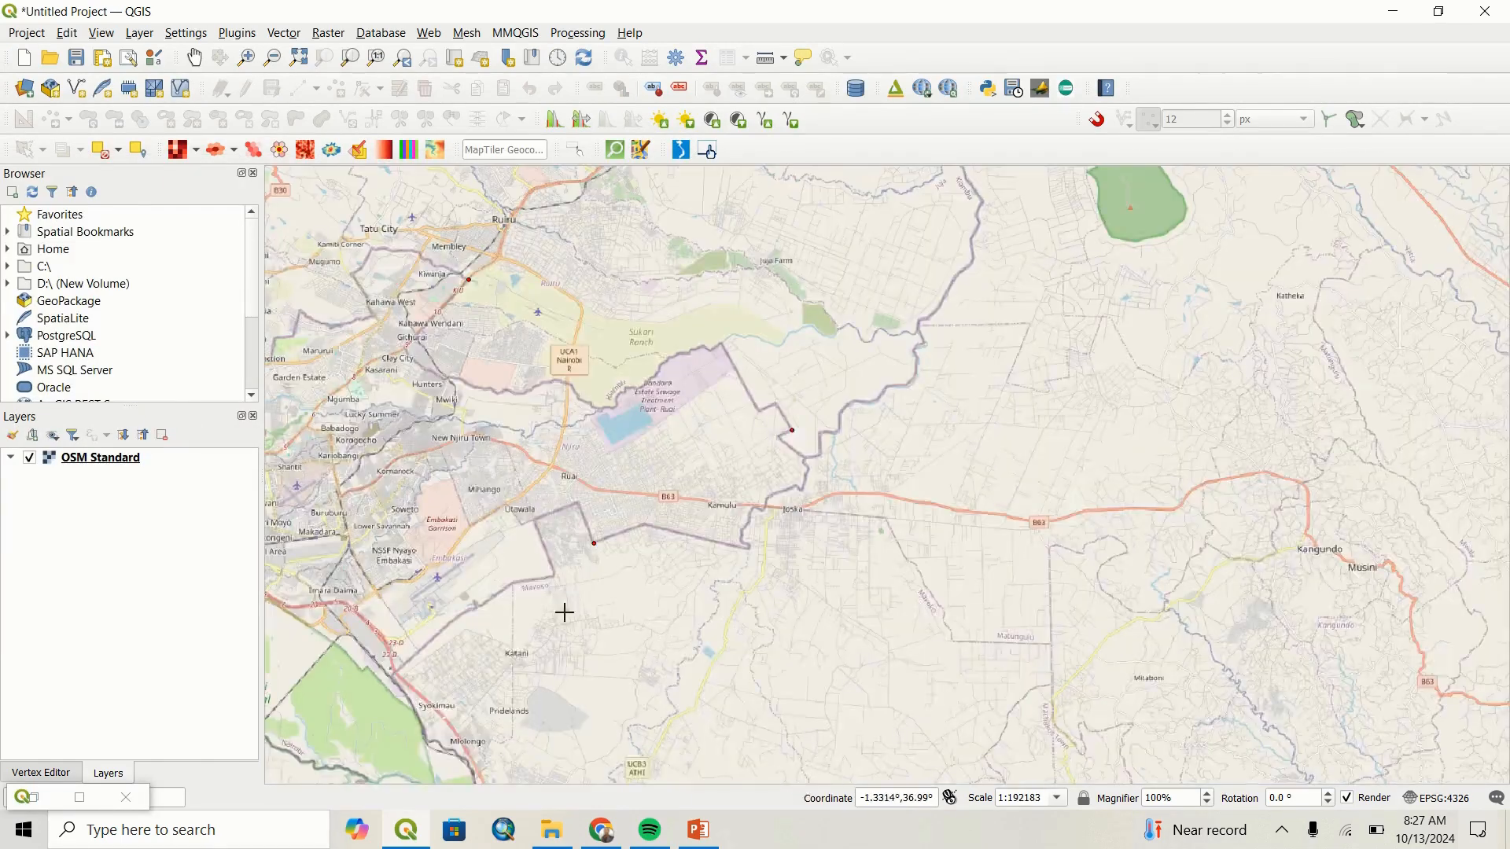
pyautogui.scroll(-1, 556, 633)
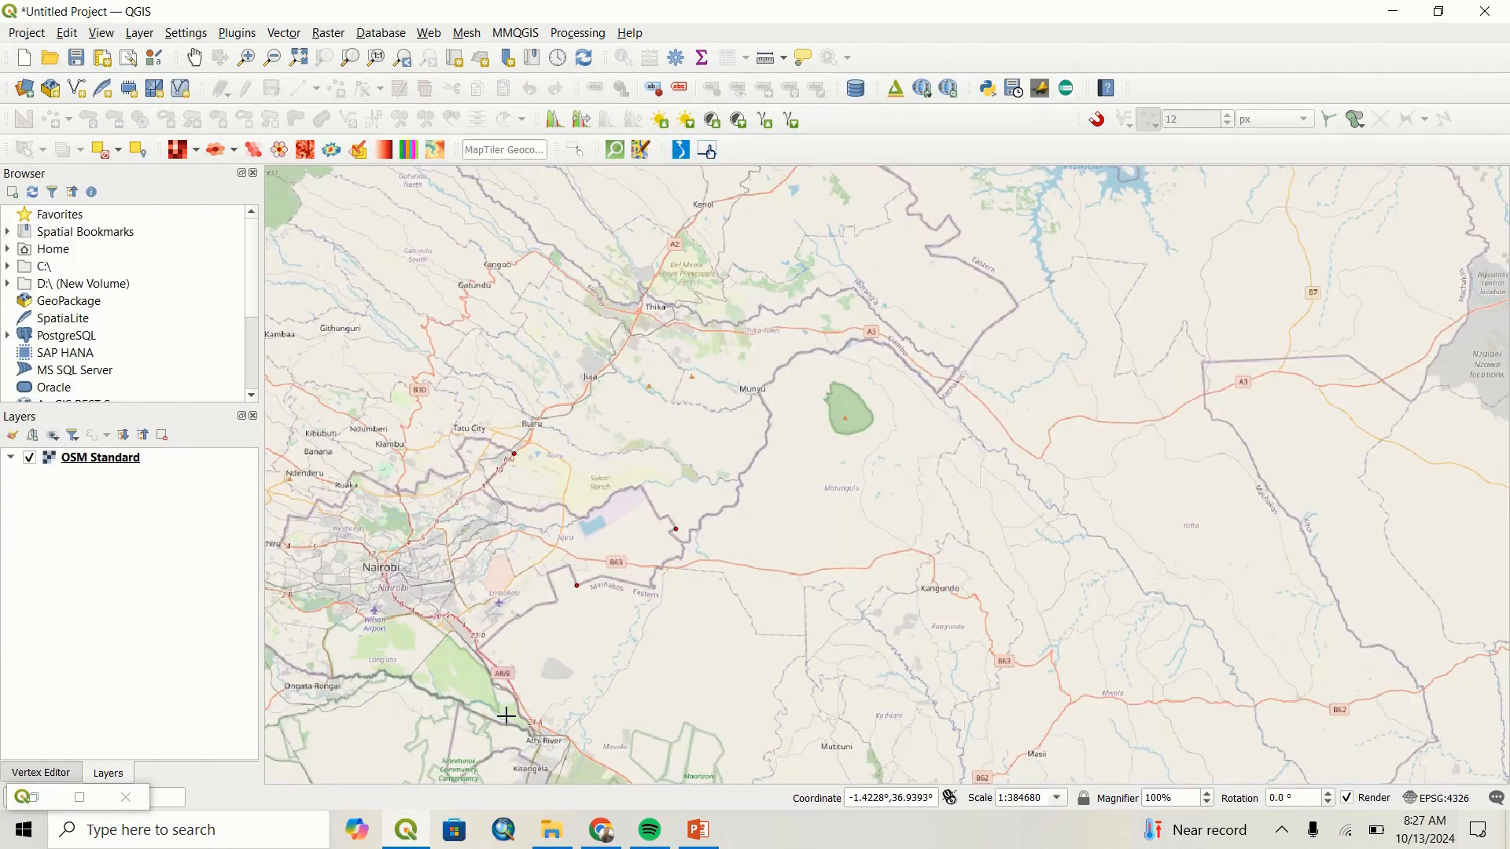
pyautogui.scroll(1, 505, 714)
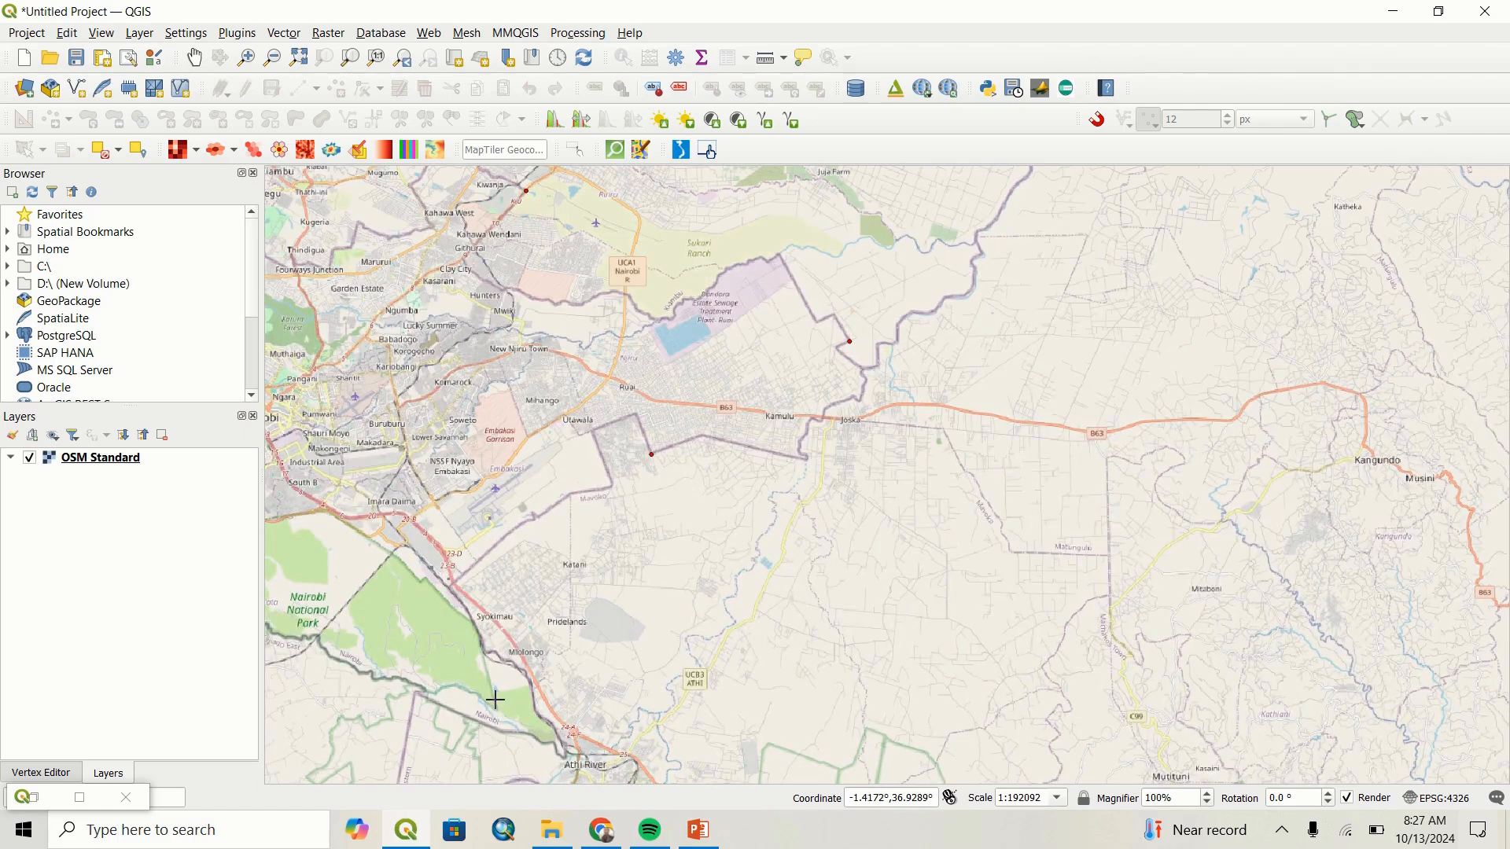
pyautogui.scroll(4, 458, 611)
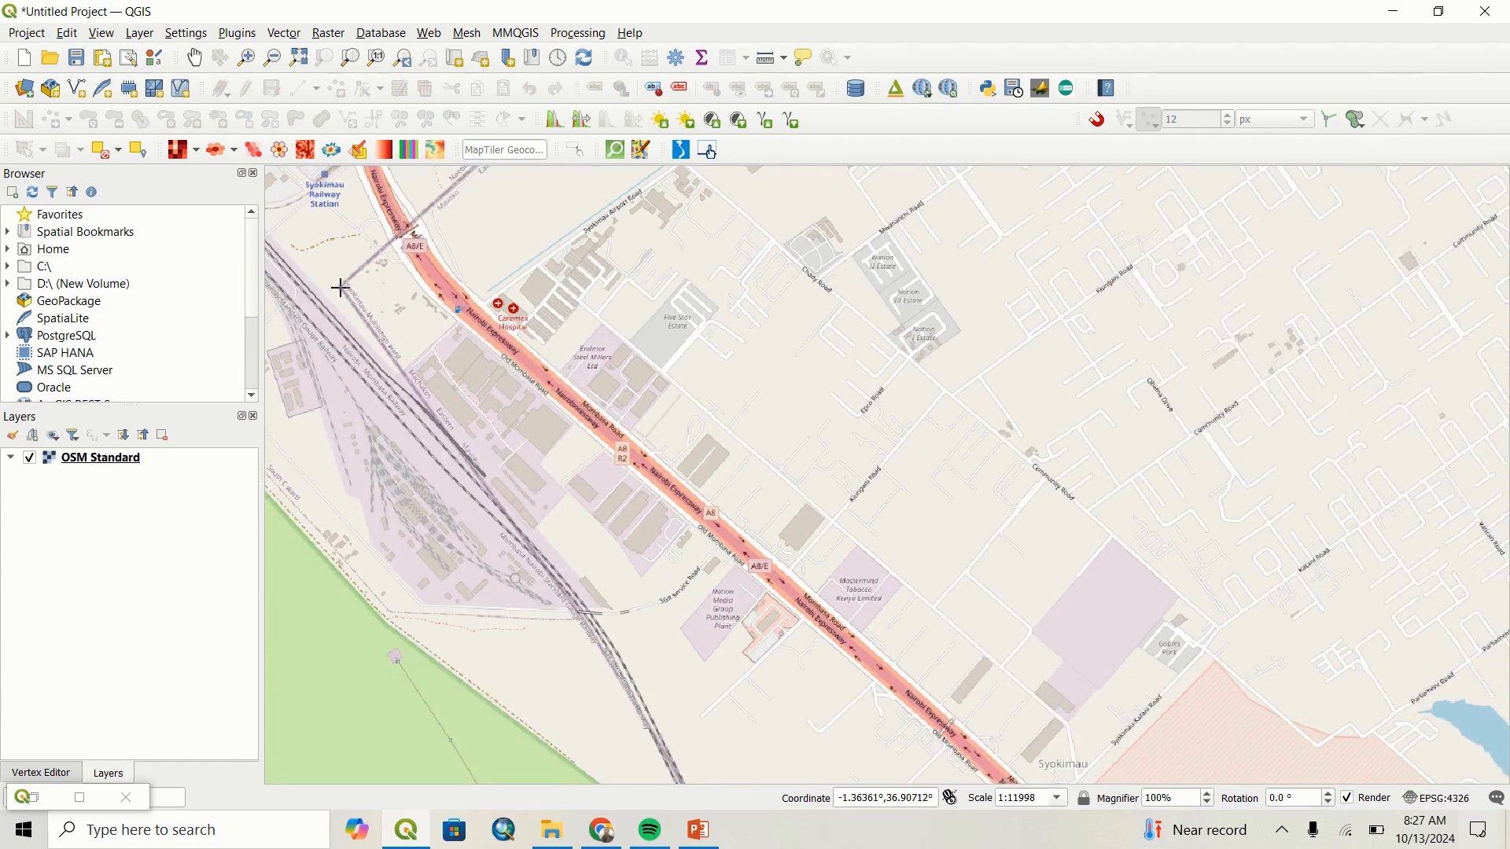
pyautogui.click(337, 284)
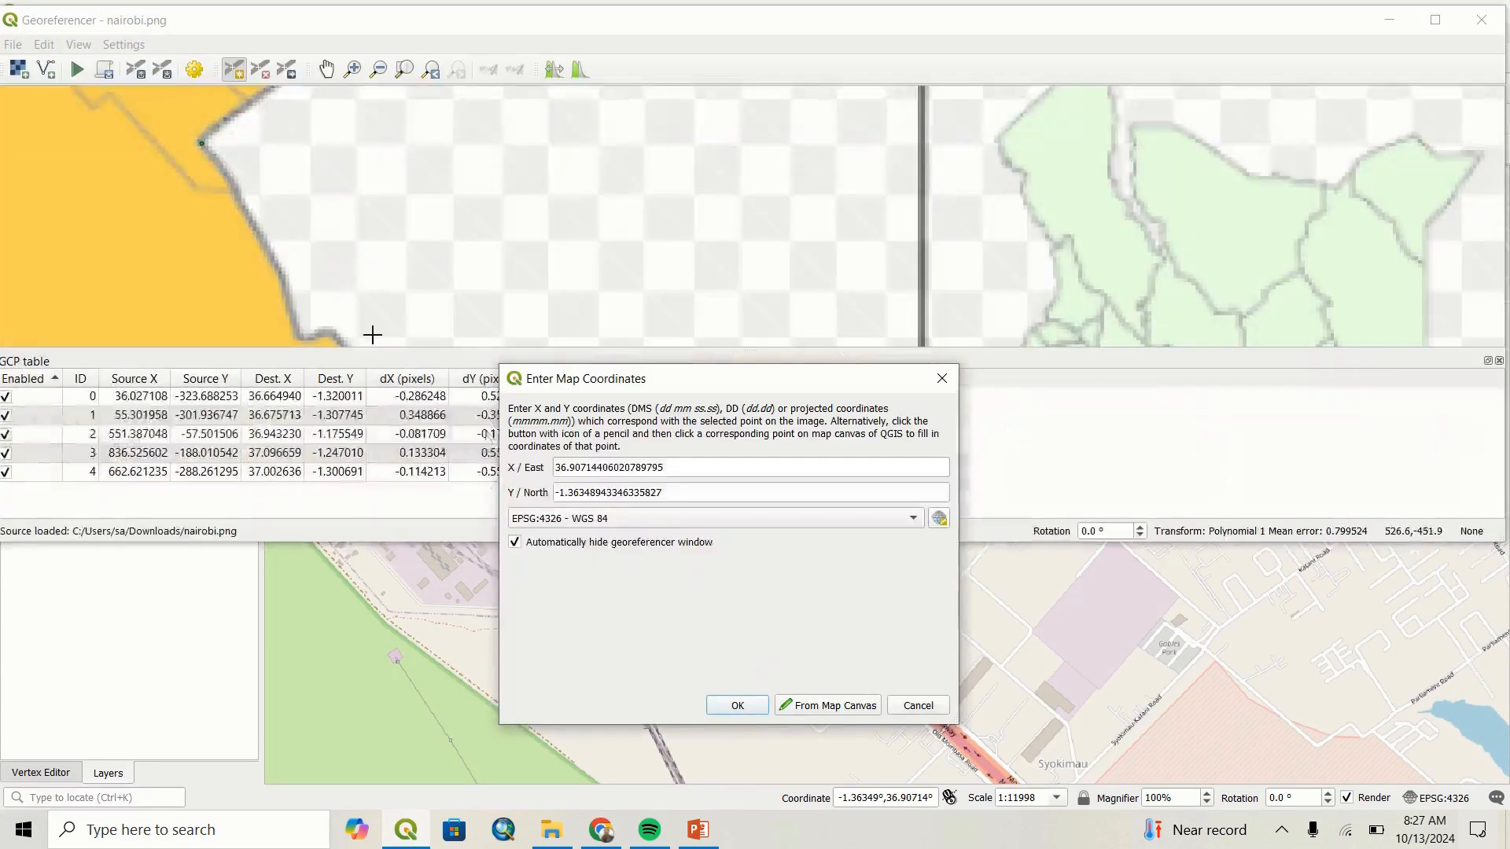
pyautogui.click(737, 706)
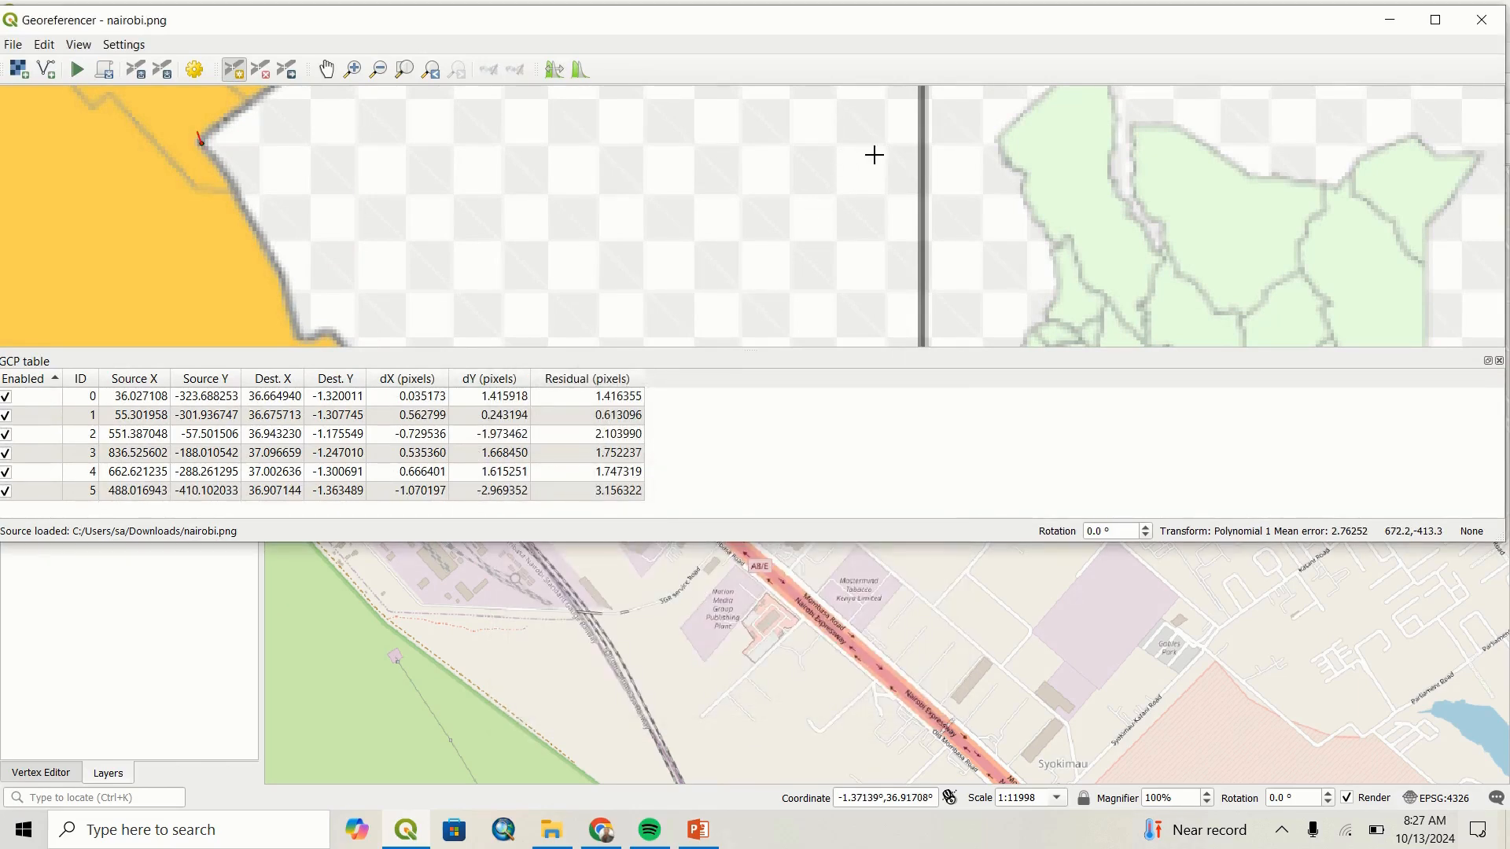
# Open the georeferencer's transformation settings and choose Polynomial 1 as the transformation type.
pyautogui.scroll(-2, 483, 219)
pyautogui.scroll(-3, 483, 218)
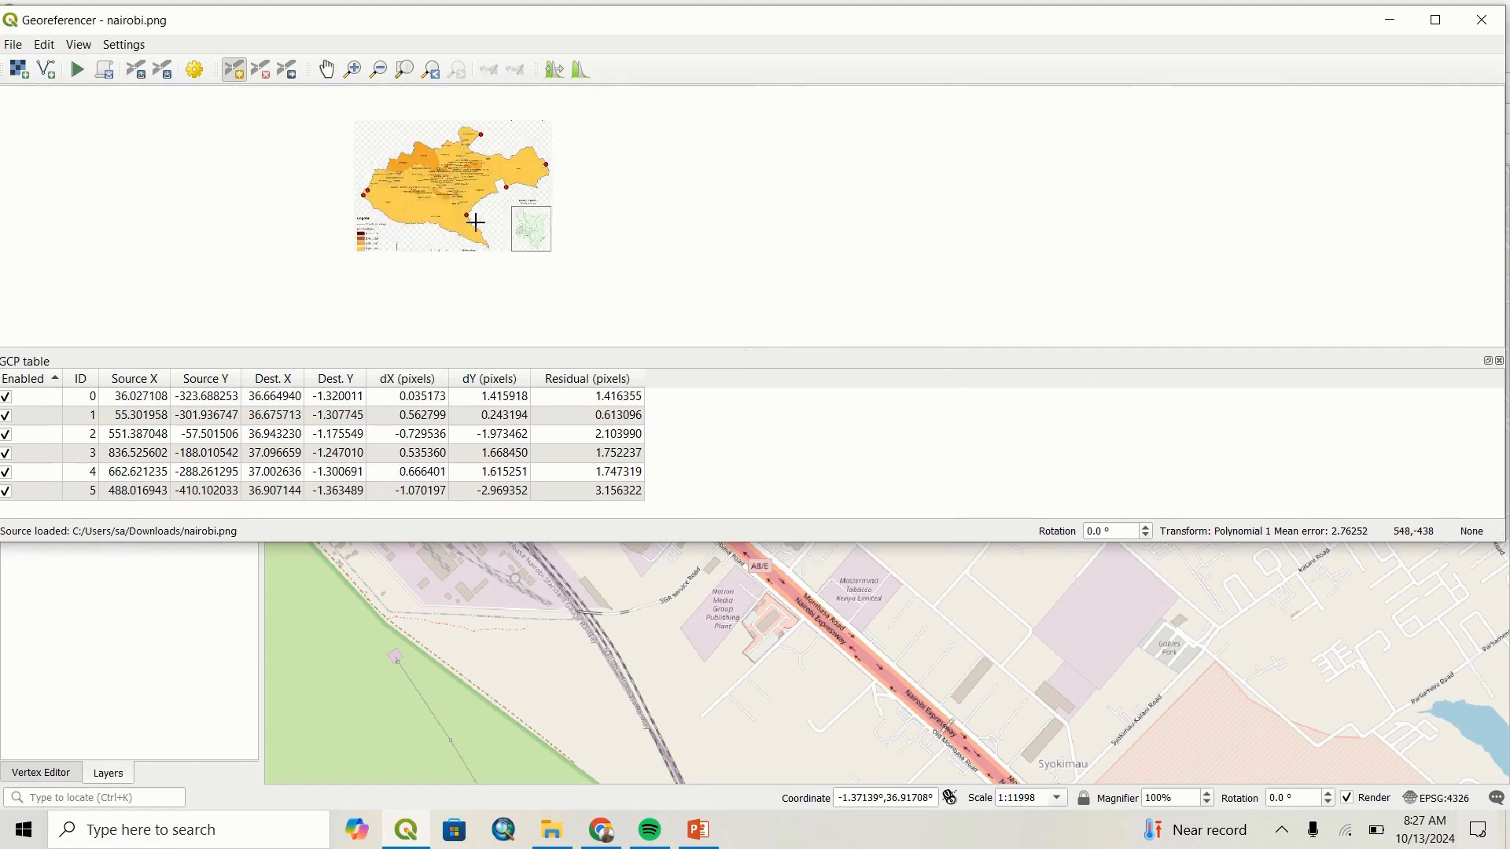
pyautogui.click(135, 48)
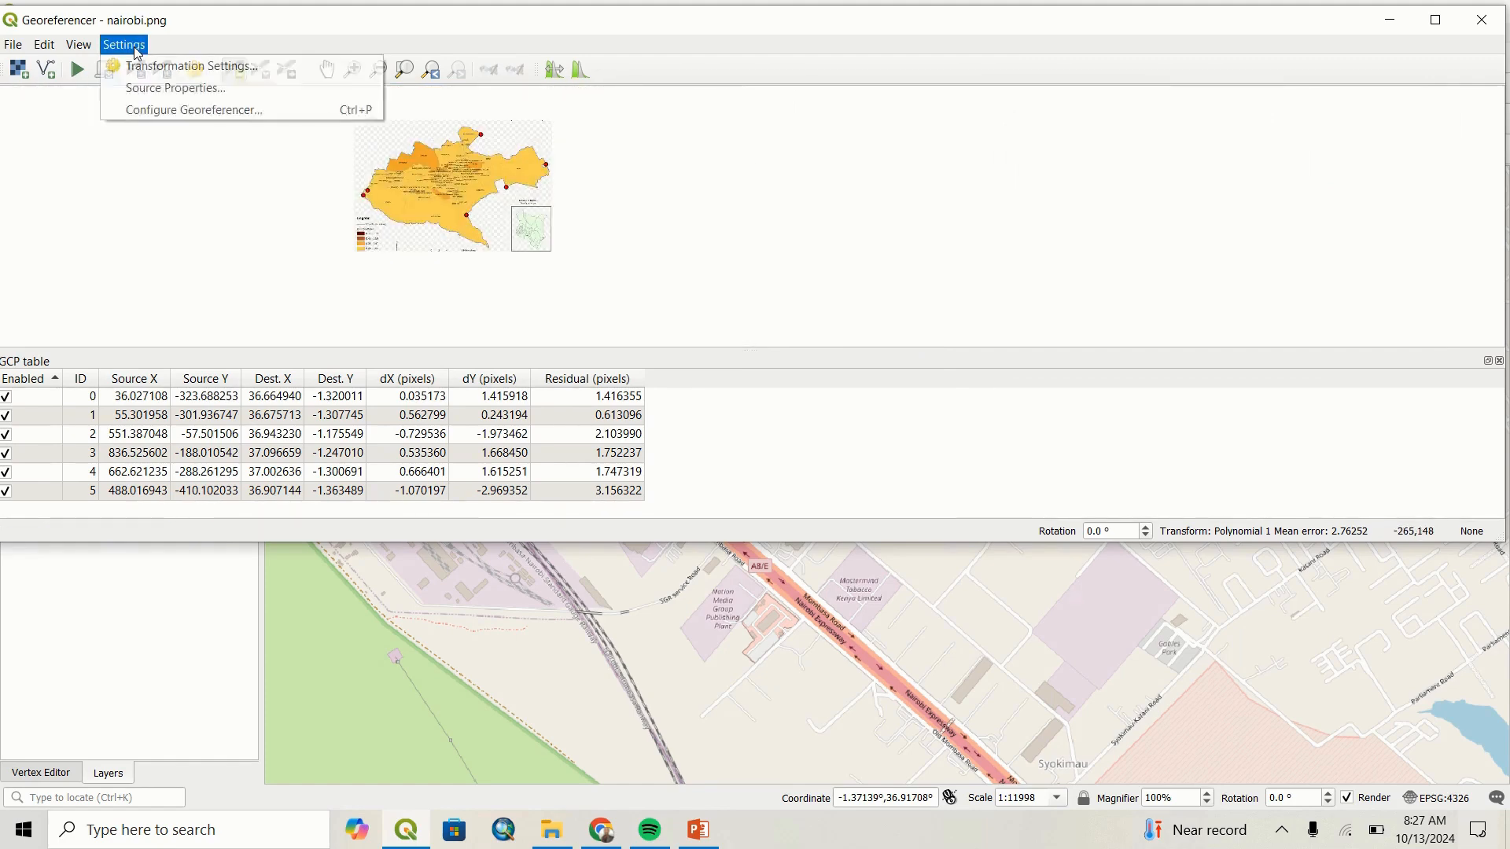
pyautogui.click(142, 67)
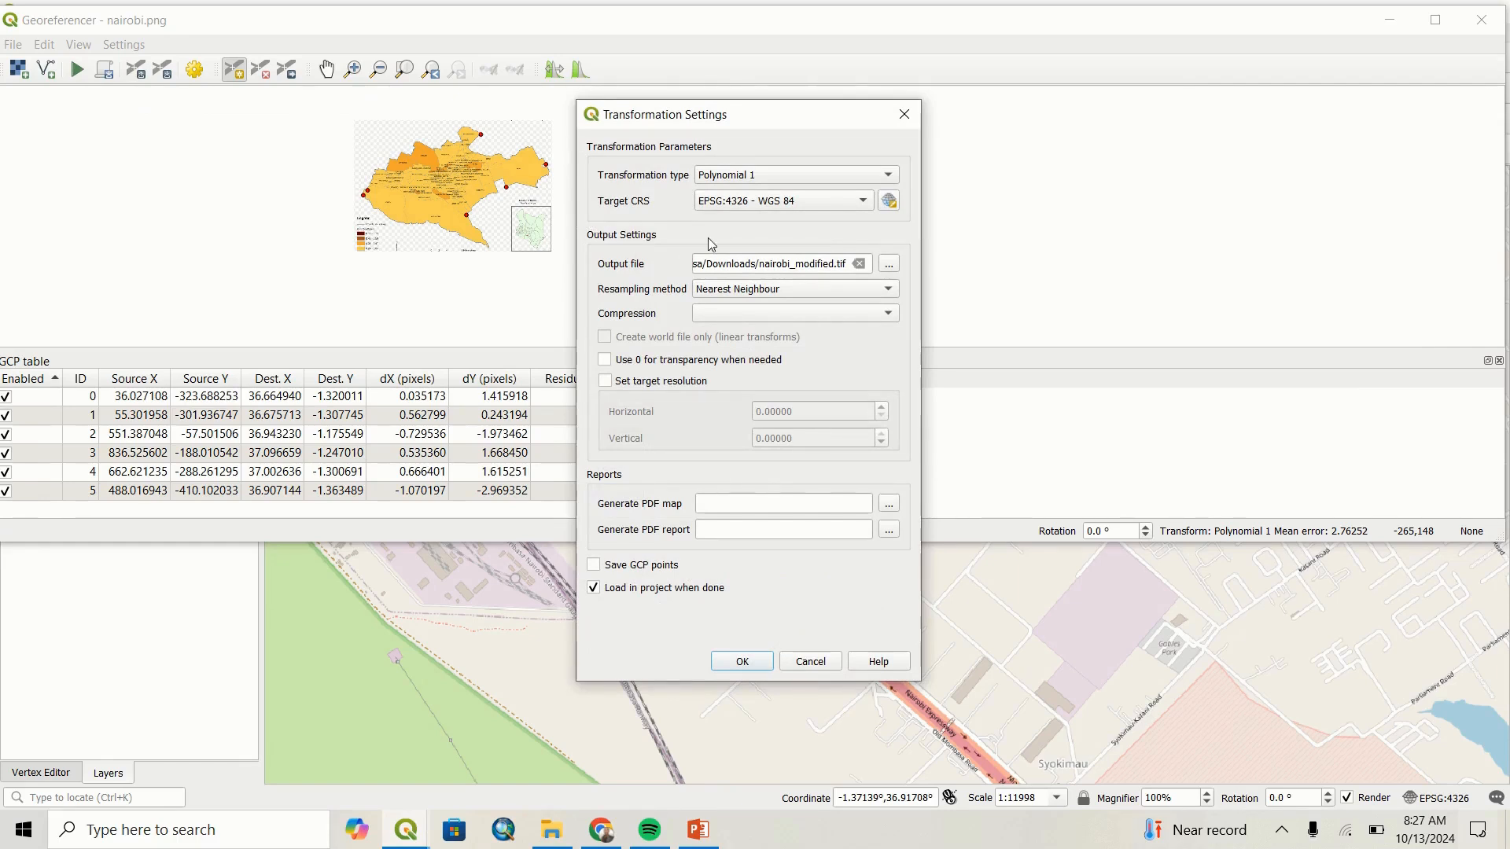
pyautogui.click(758, 183)
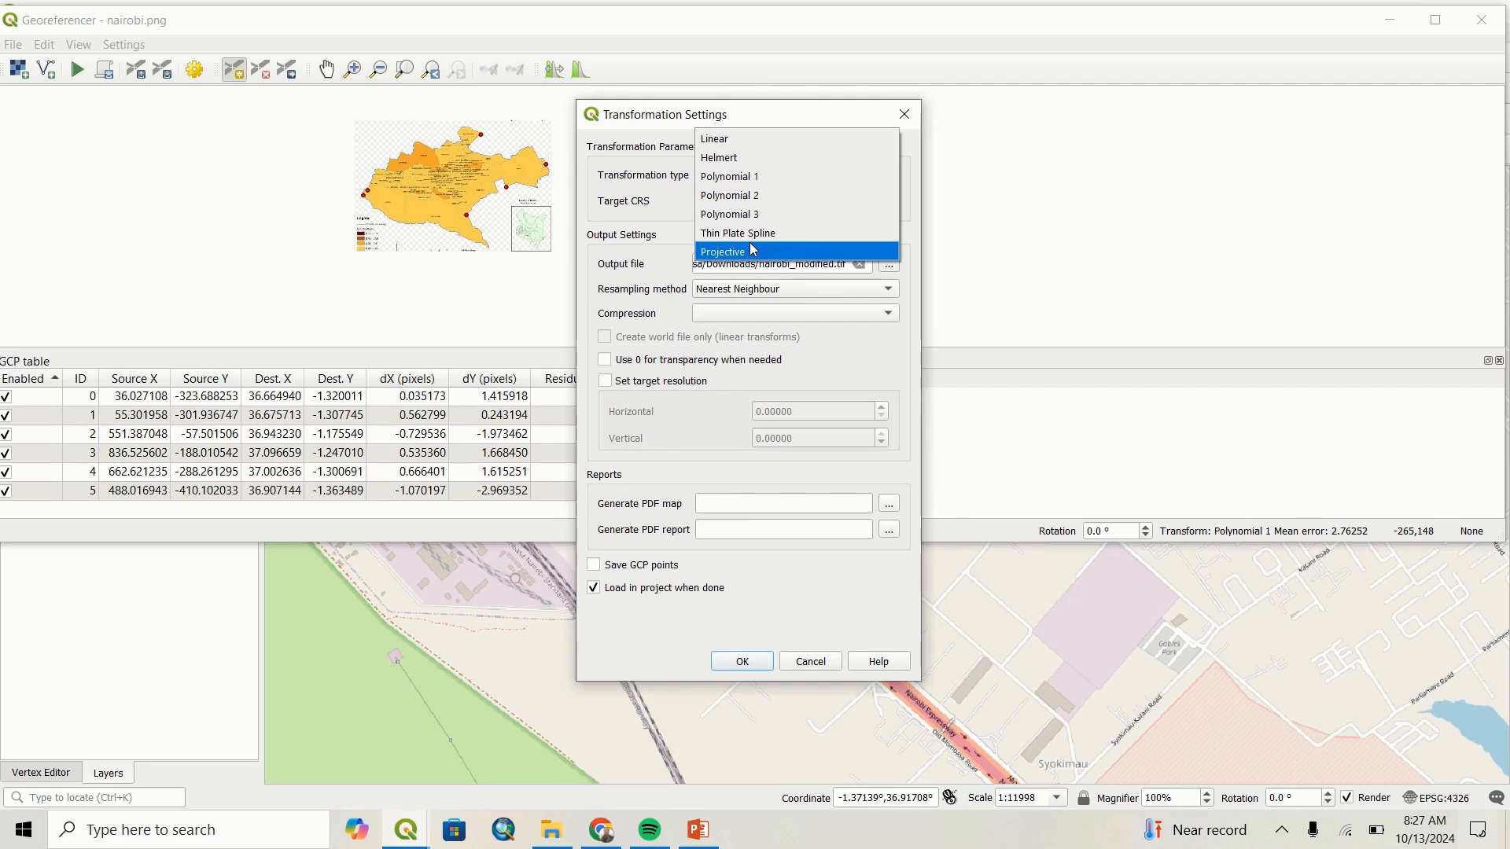
pyautogui.click(752, 184)
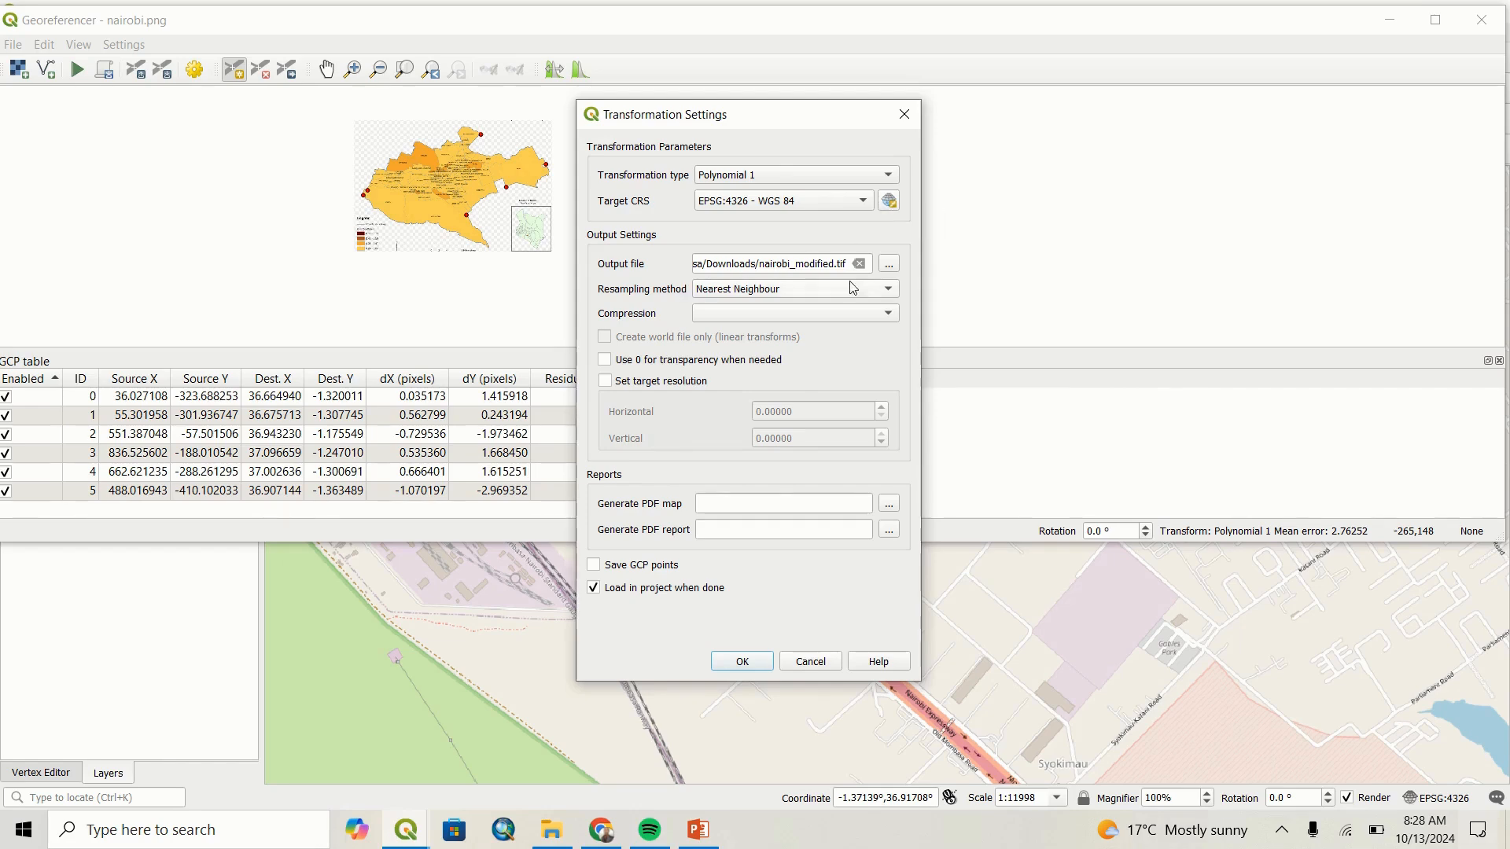
# Set the output file to nairobi_modified.tif in Downloads, keep Nearest Neighbour resampling, and accept the transformation settings.
pyautogui.click(887, 269)
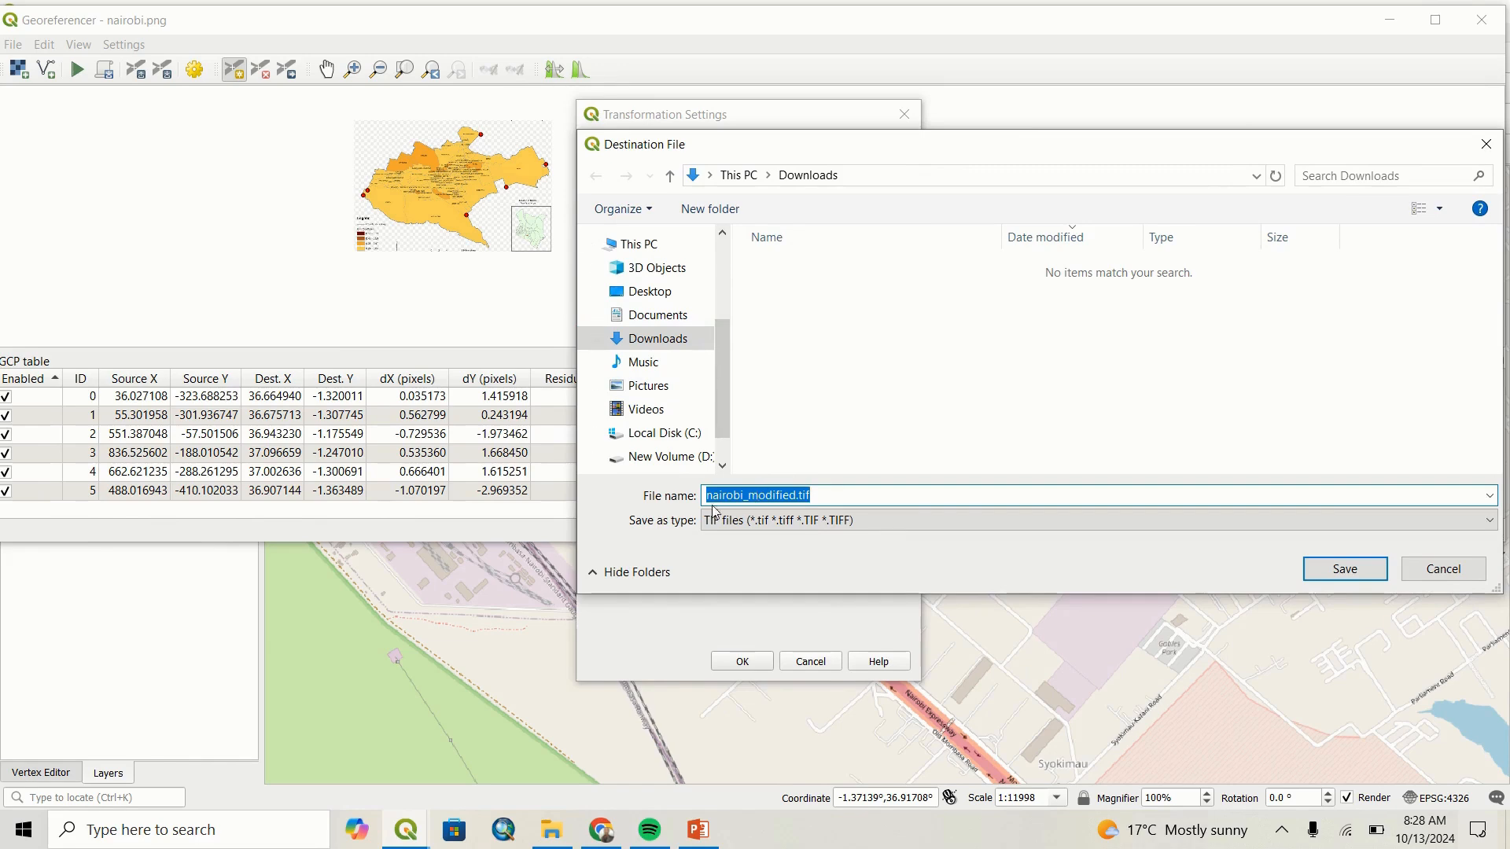
pyautogui.click(1345, 568)
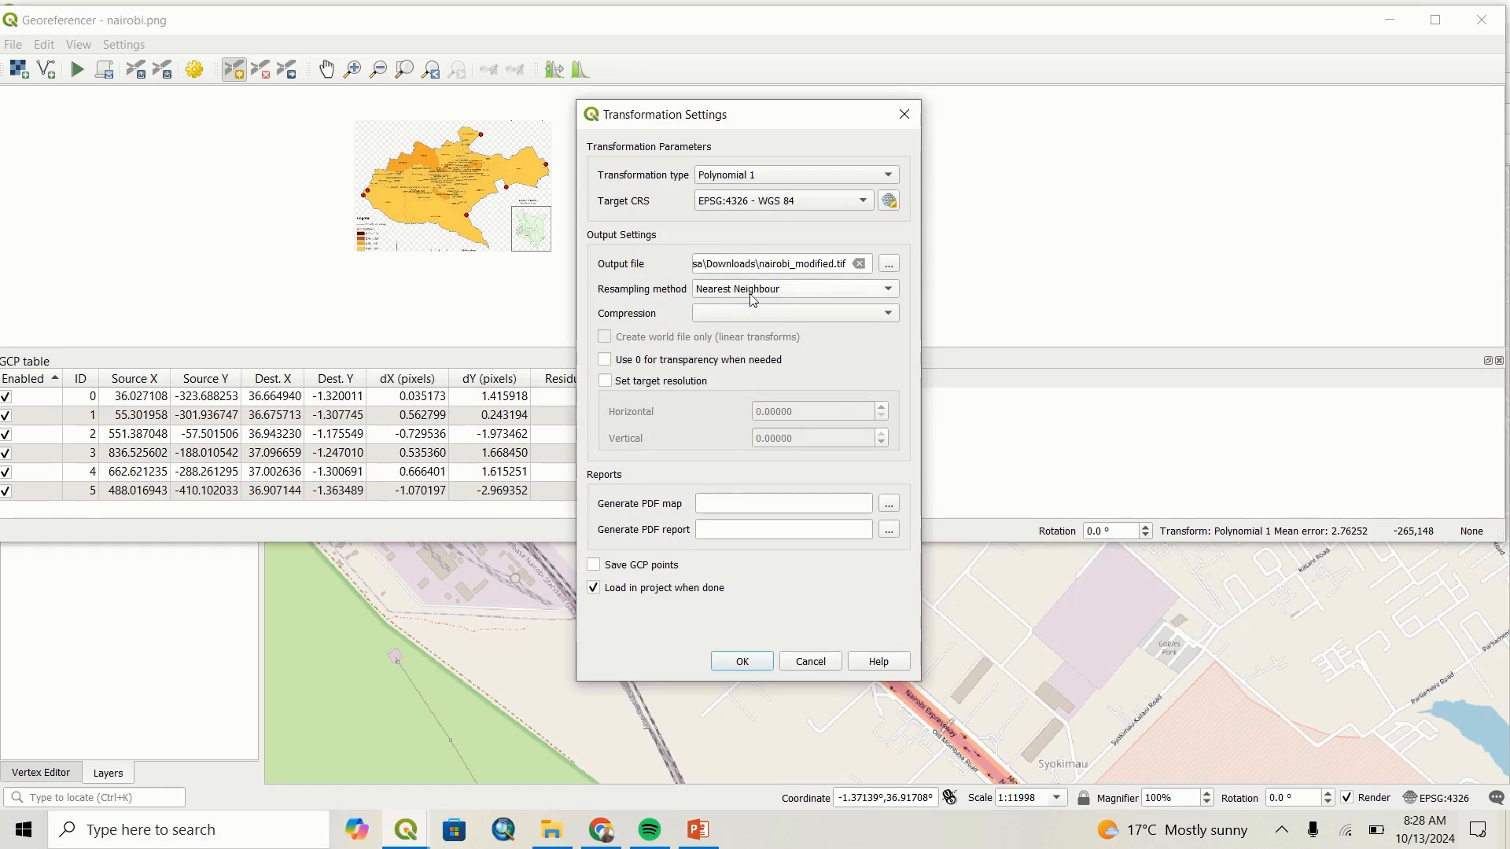
pyautogui.click(757, 296)
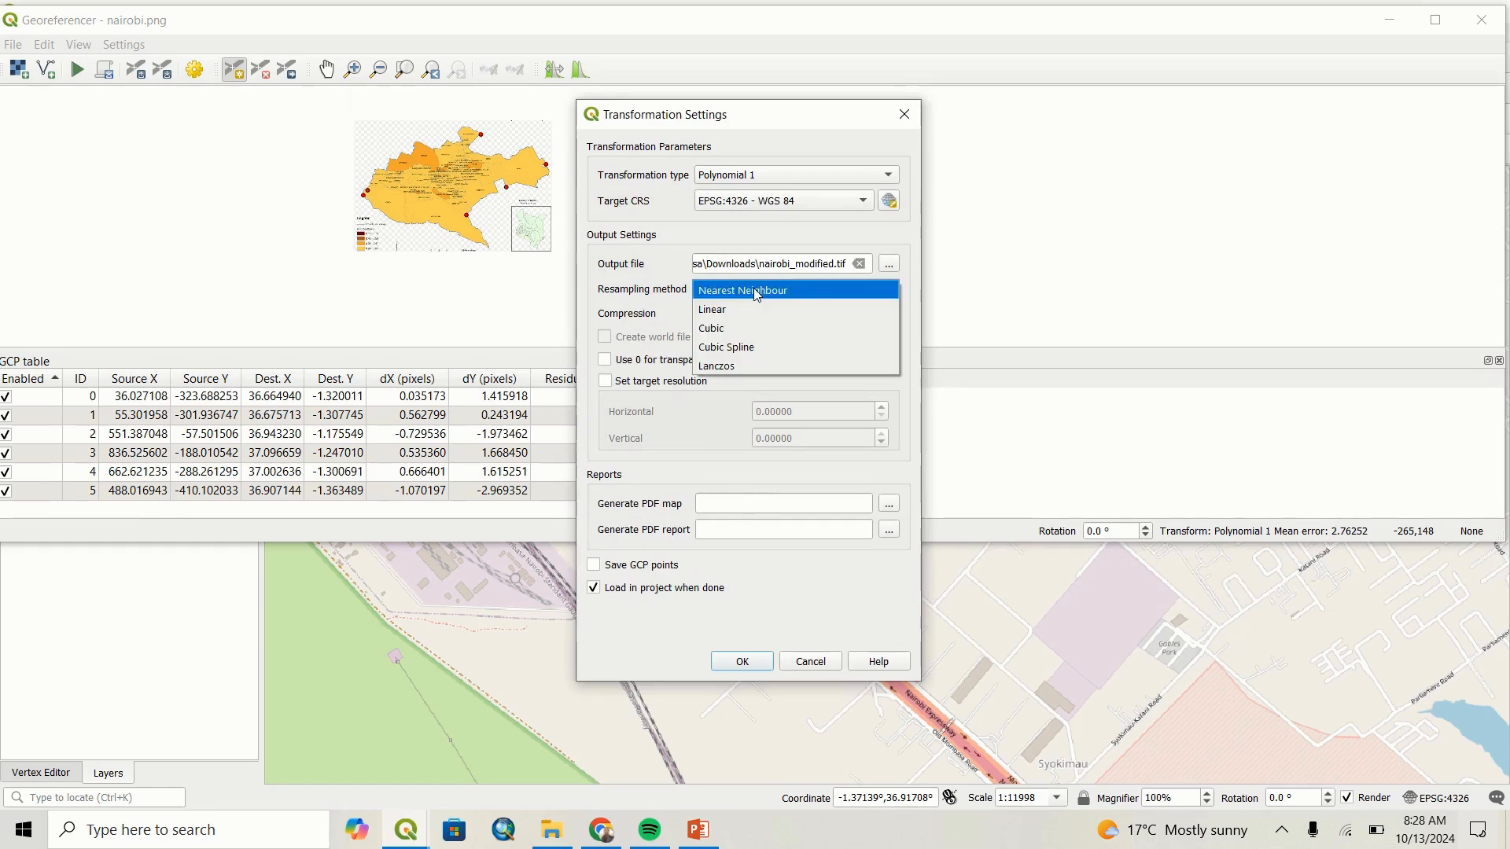
pyautogui.click(752, 303)
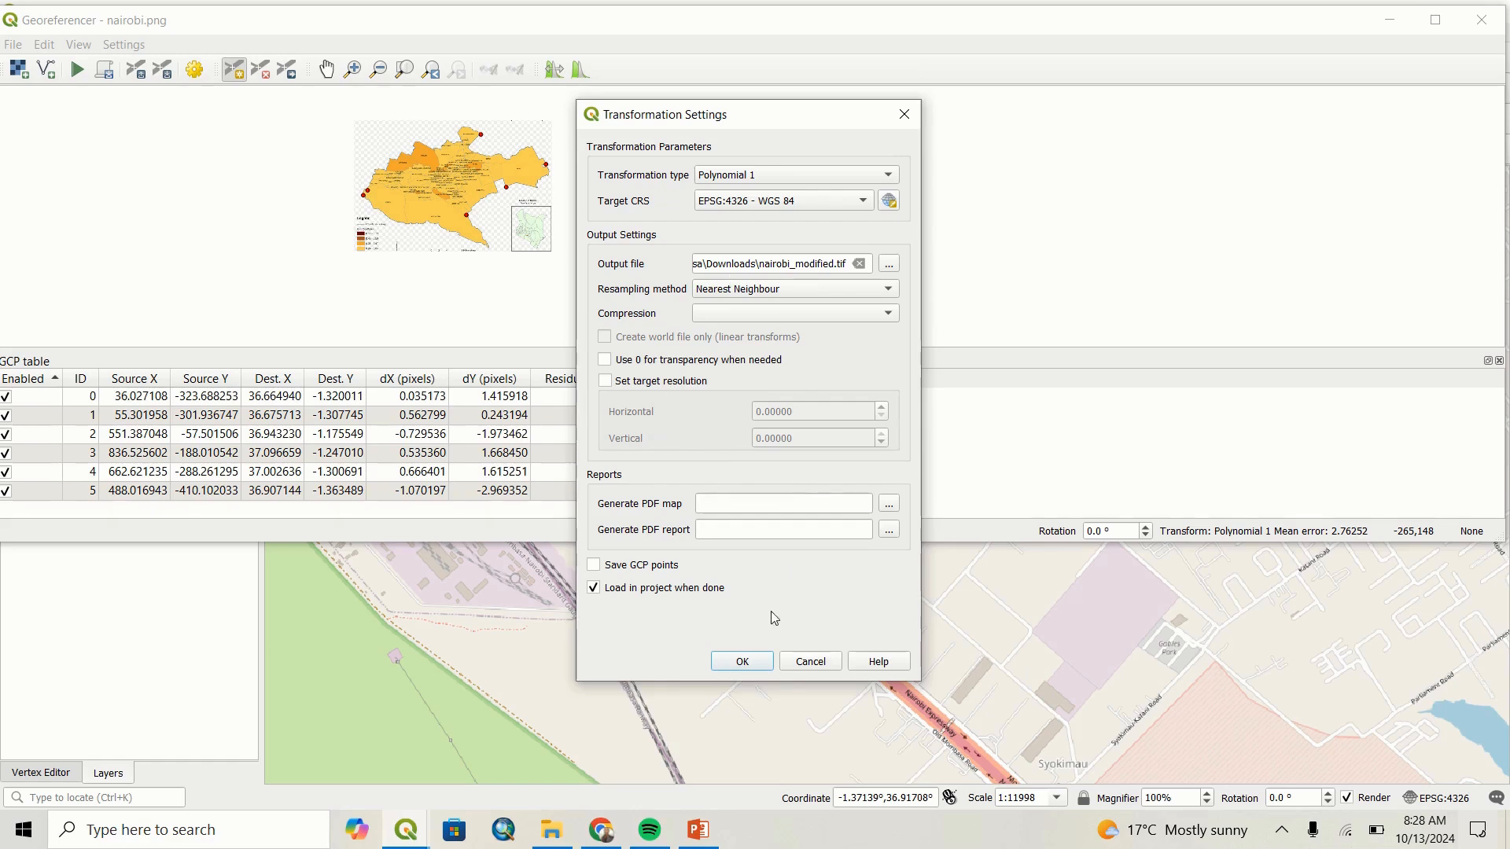
pyautogui.click(755, 670)
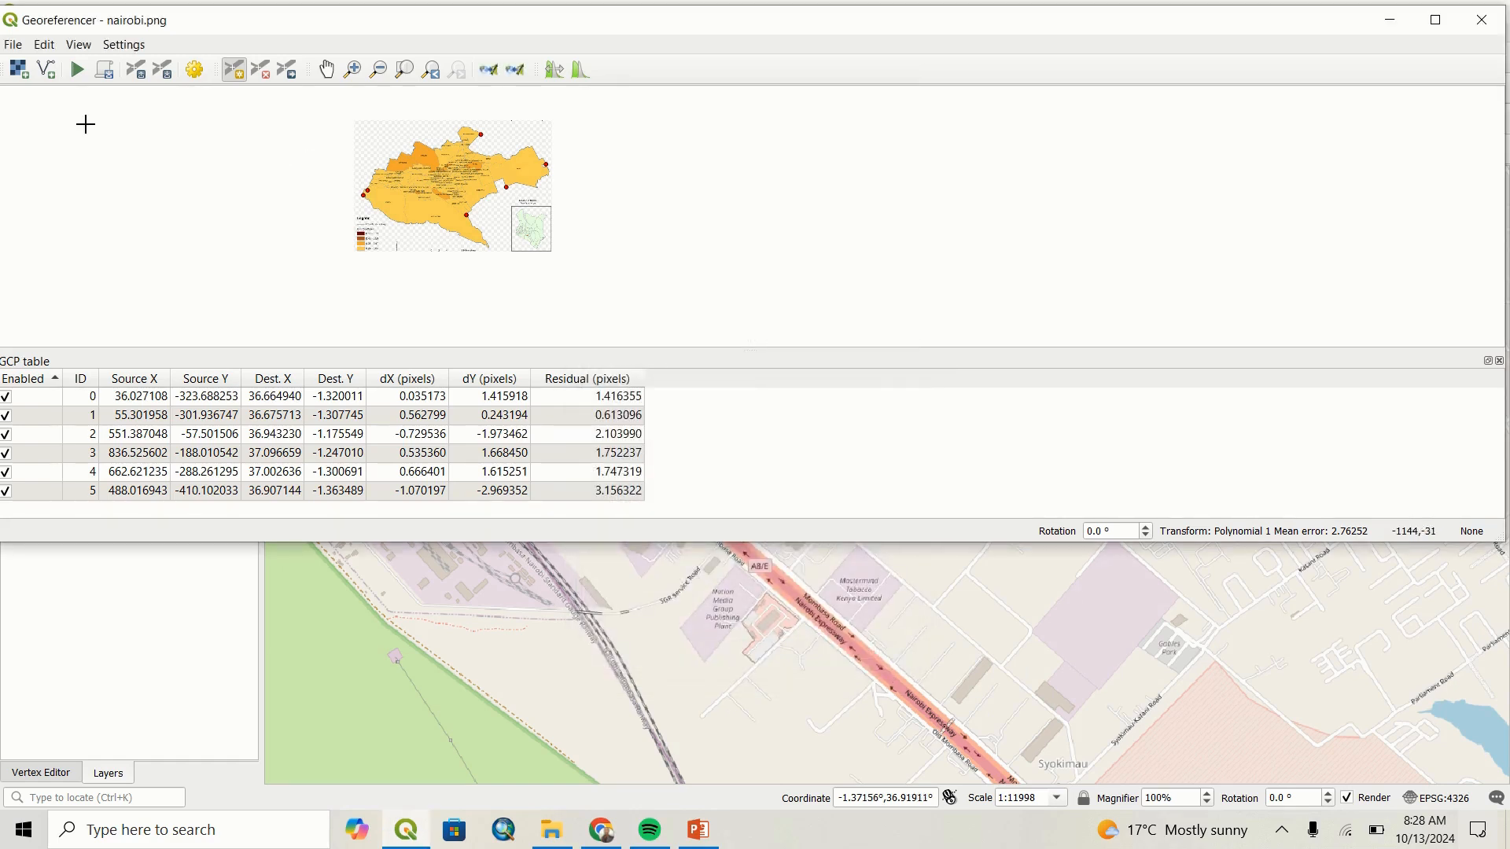
# Run the georeferencing of nairobi.png and close the georeferencer, discarding the GCP points.
pyautogui.click(79, 72)
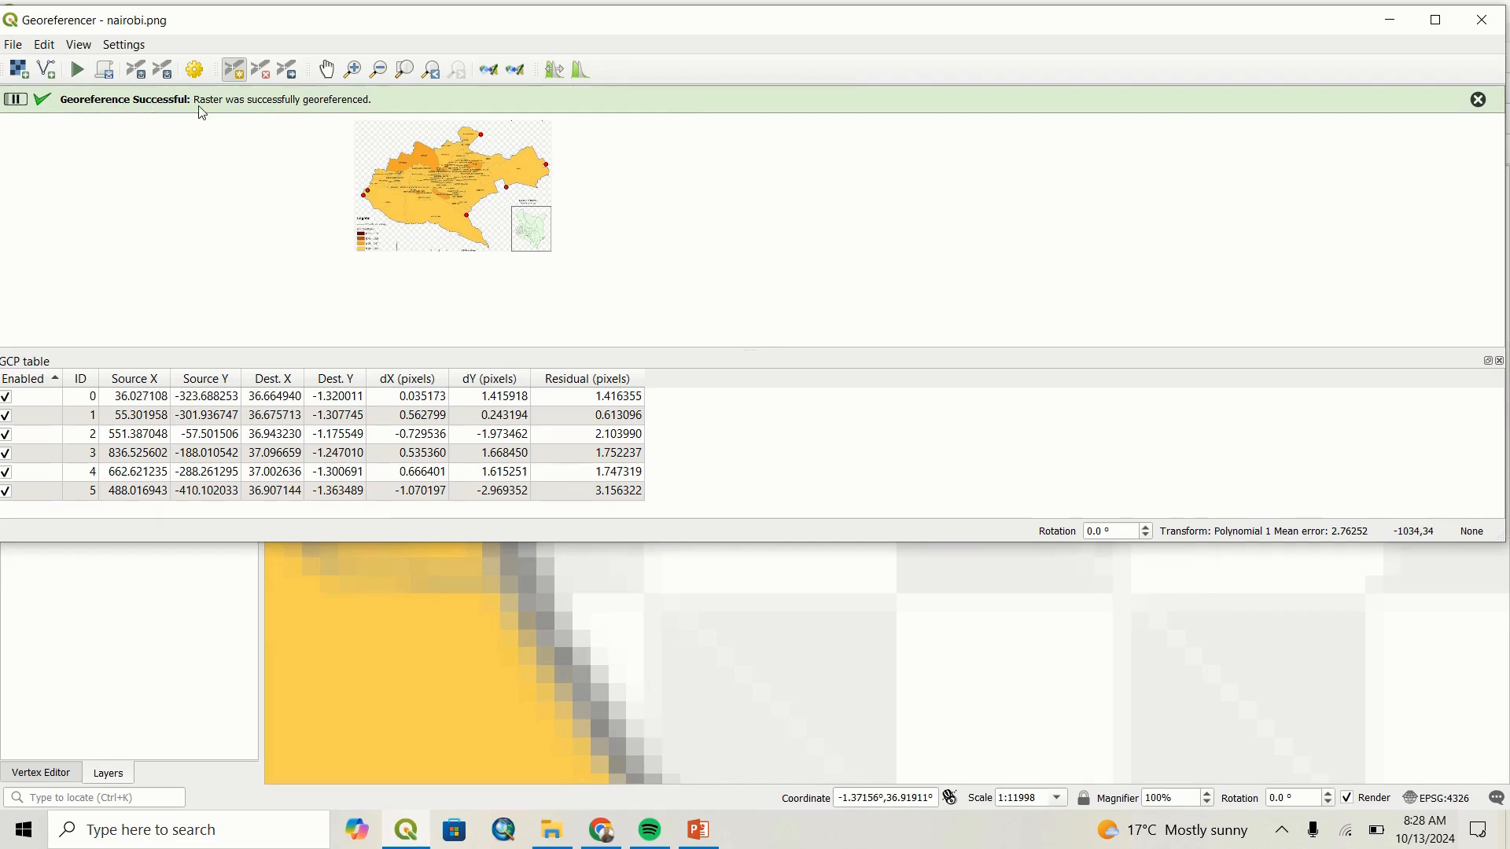
pyautogui.click(1482, 22)
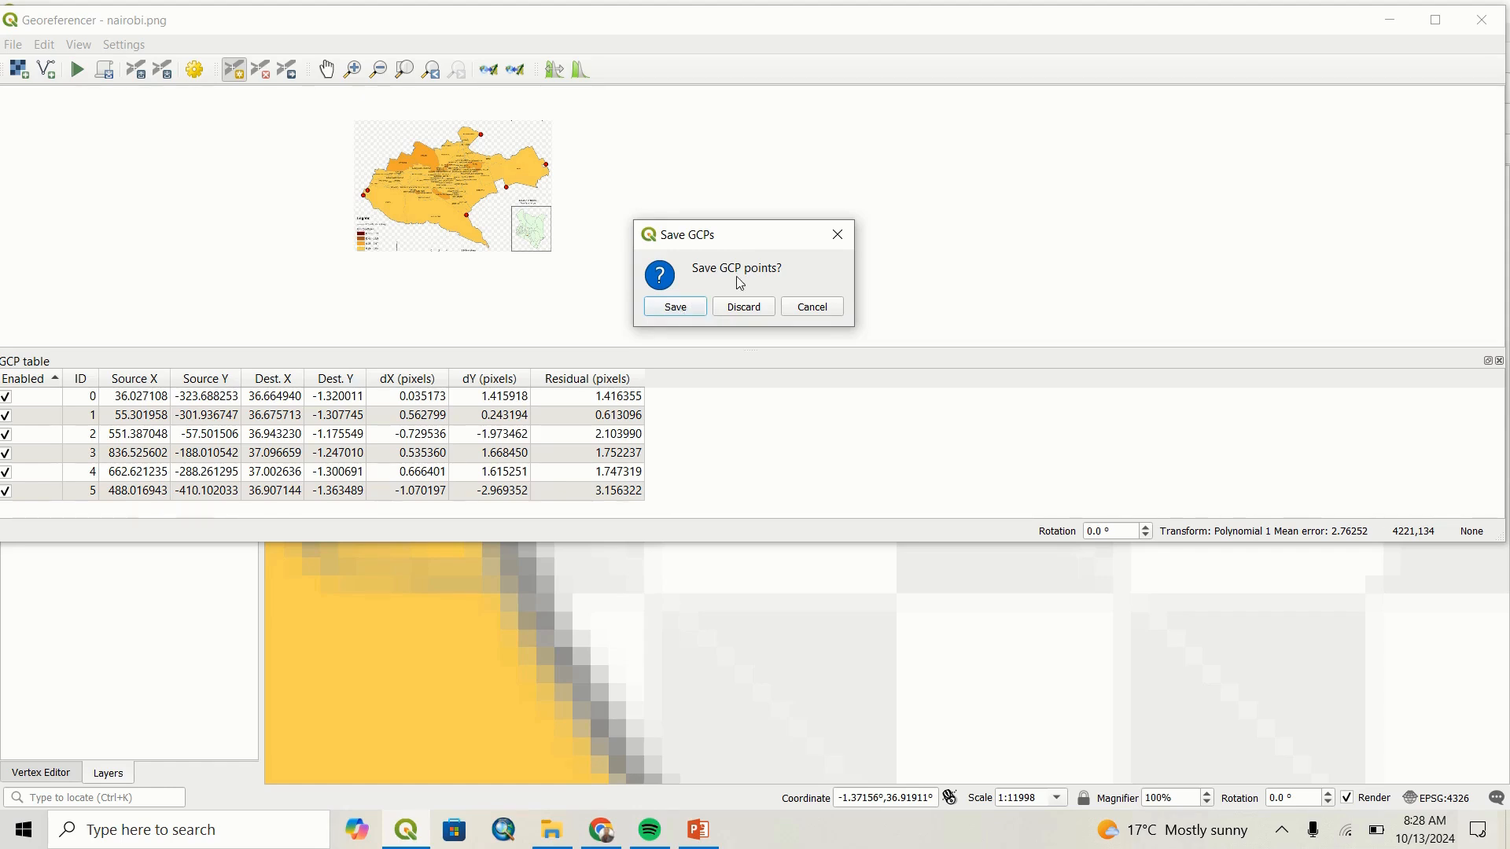
pyautogui.click(747, 308)
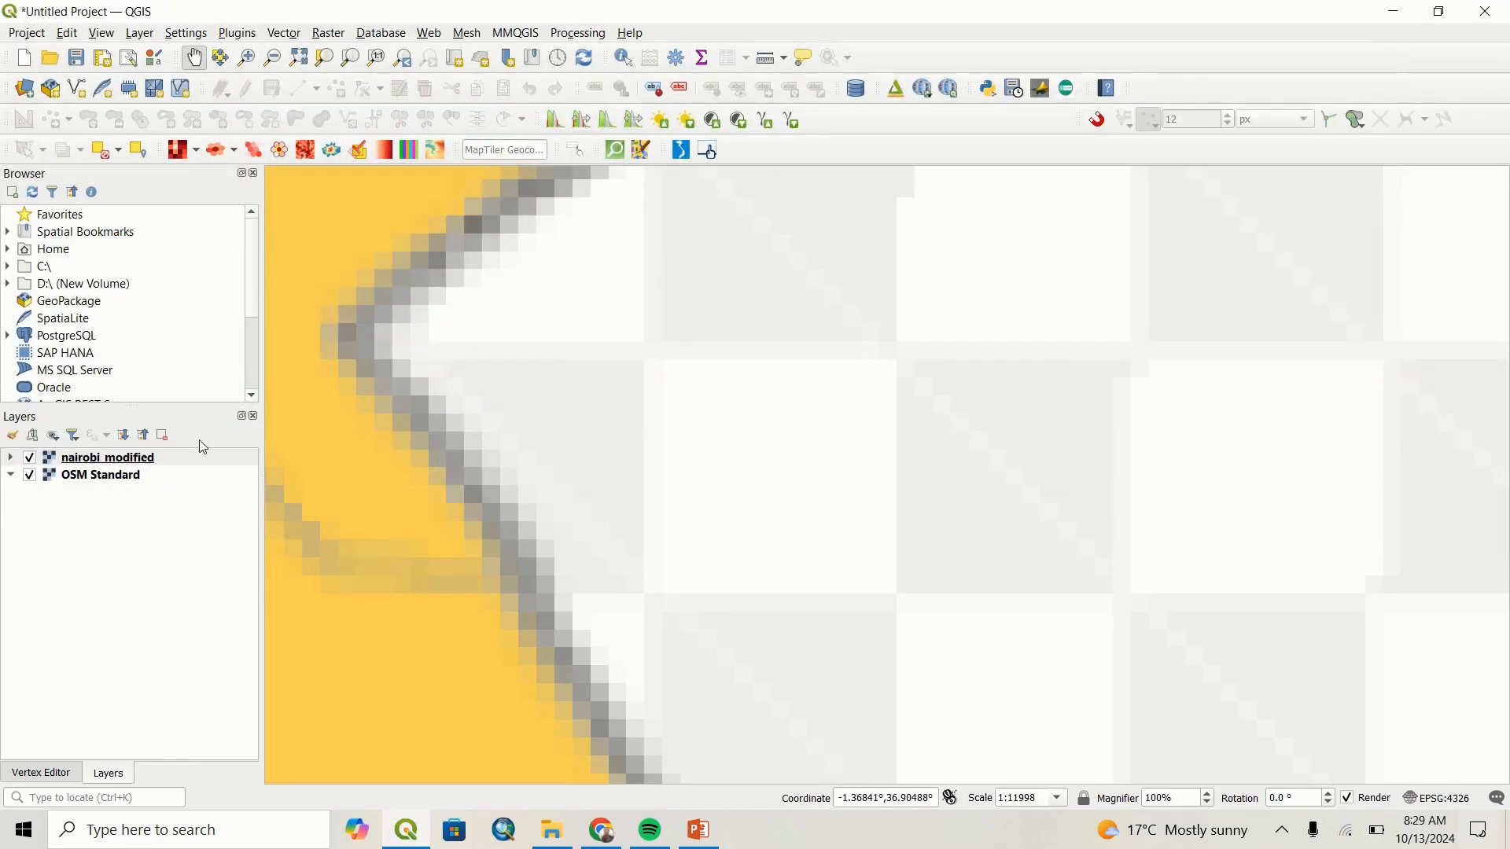
# Examine the placement of the whole nairobi_modified raster on the OSM Standard base map.
pyautogui.scroll(-3, 434, 438)
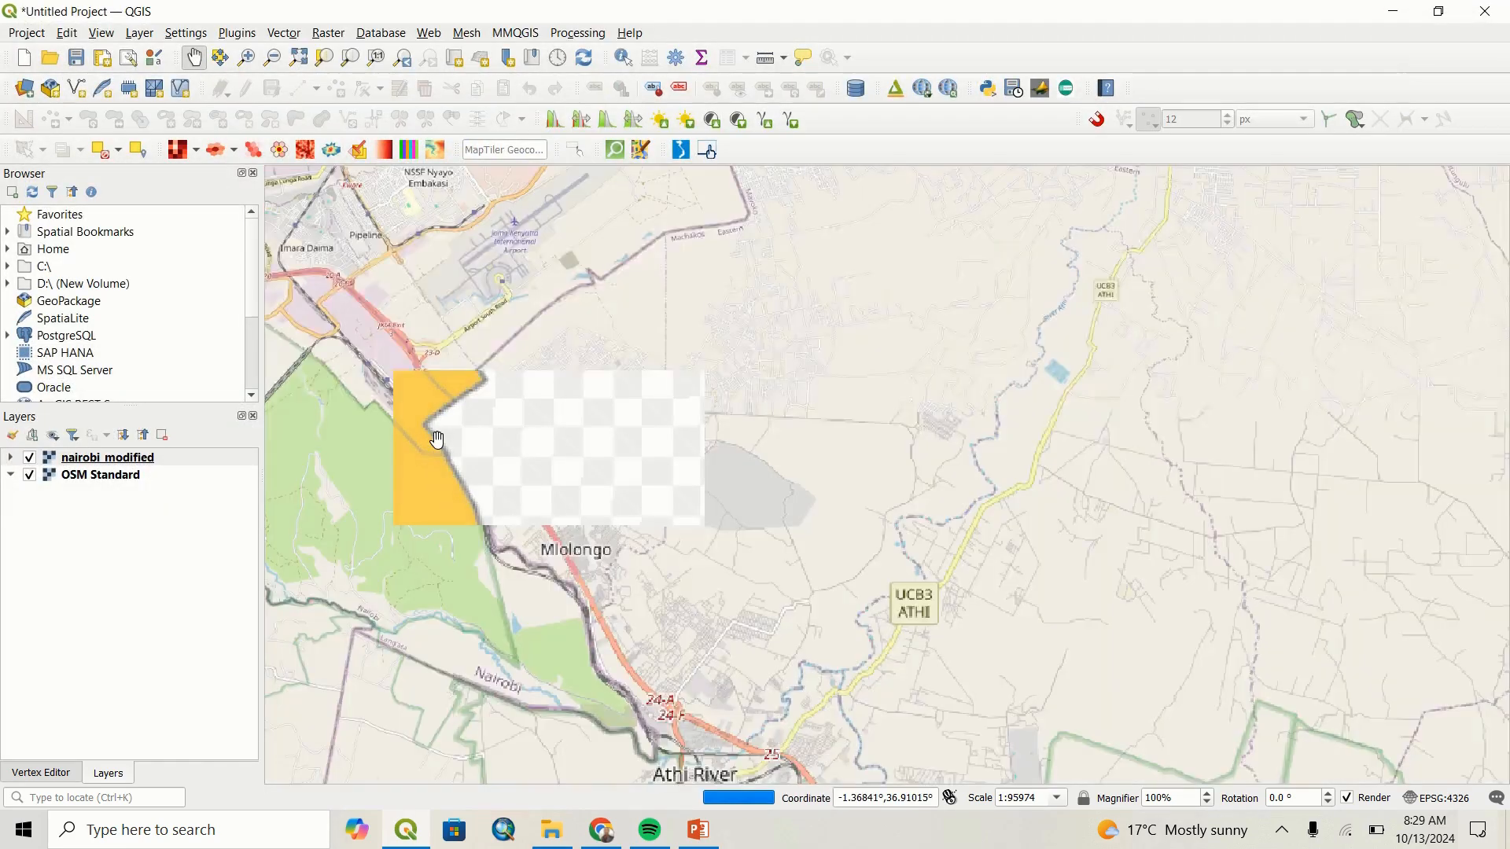
pyautogui.scroll(-3, 430, 460)
pyautogui.moveTo(430, 460); pyautogui.dragTo(708, 492)
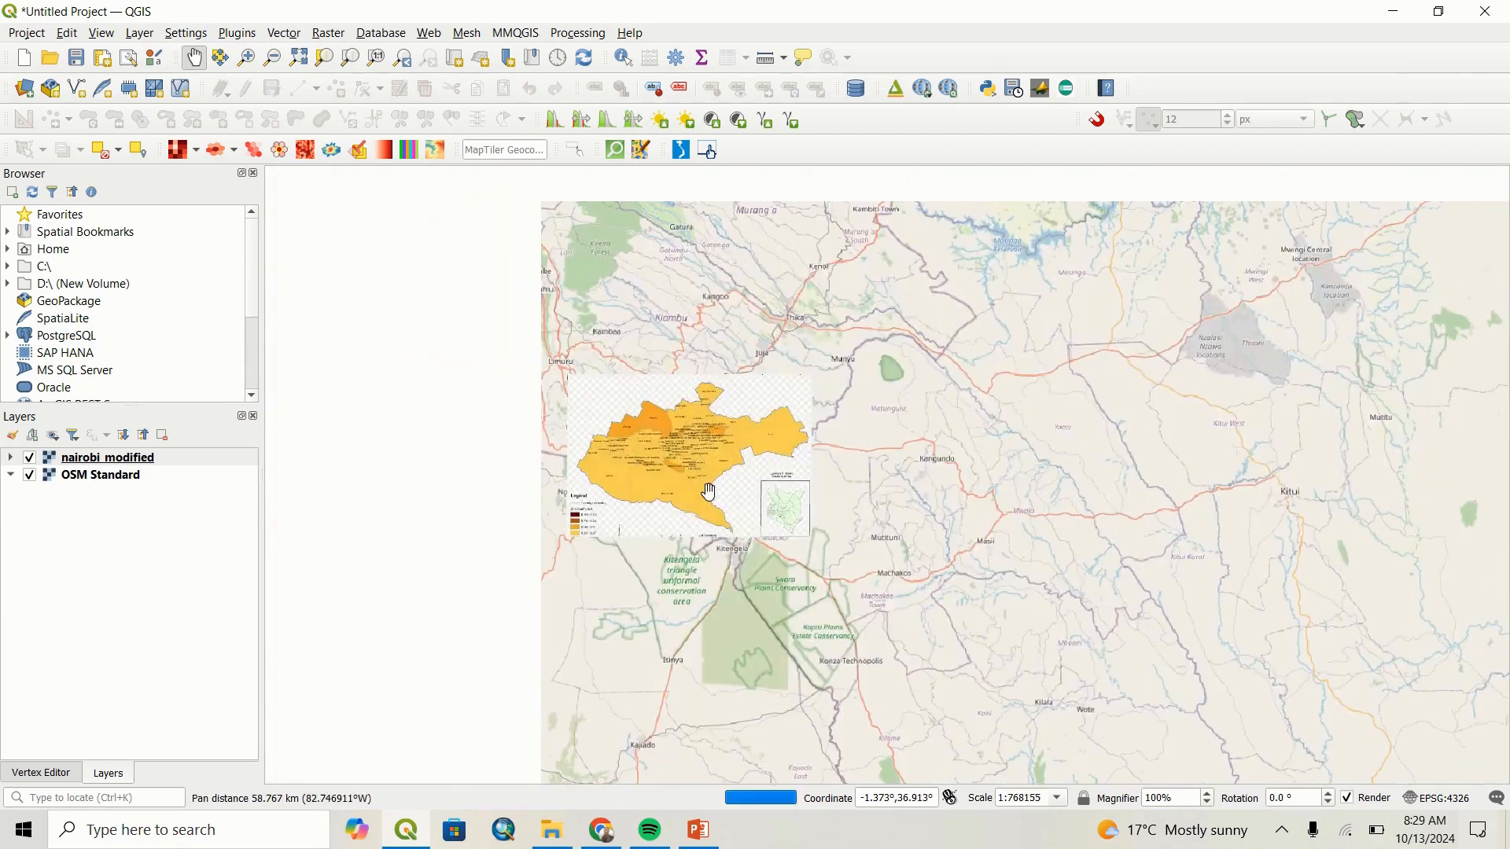
pyautogui.scroll(1, 691, 474)
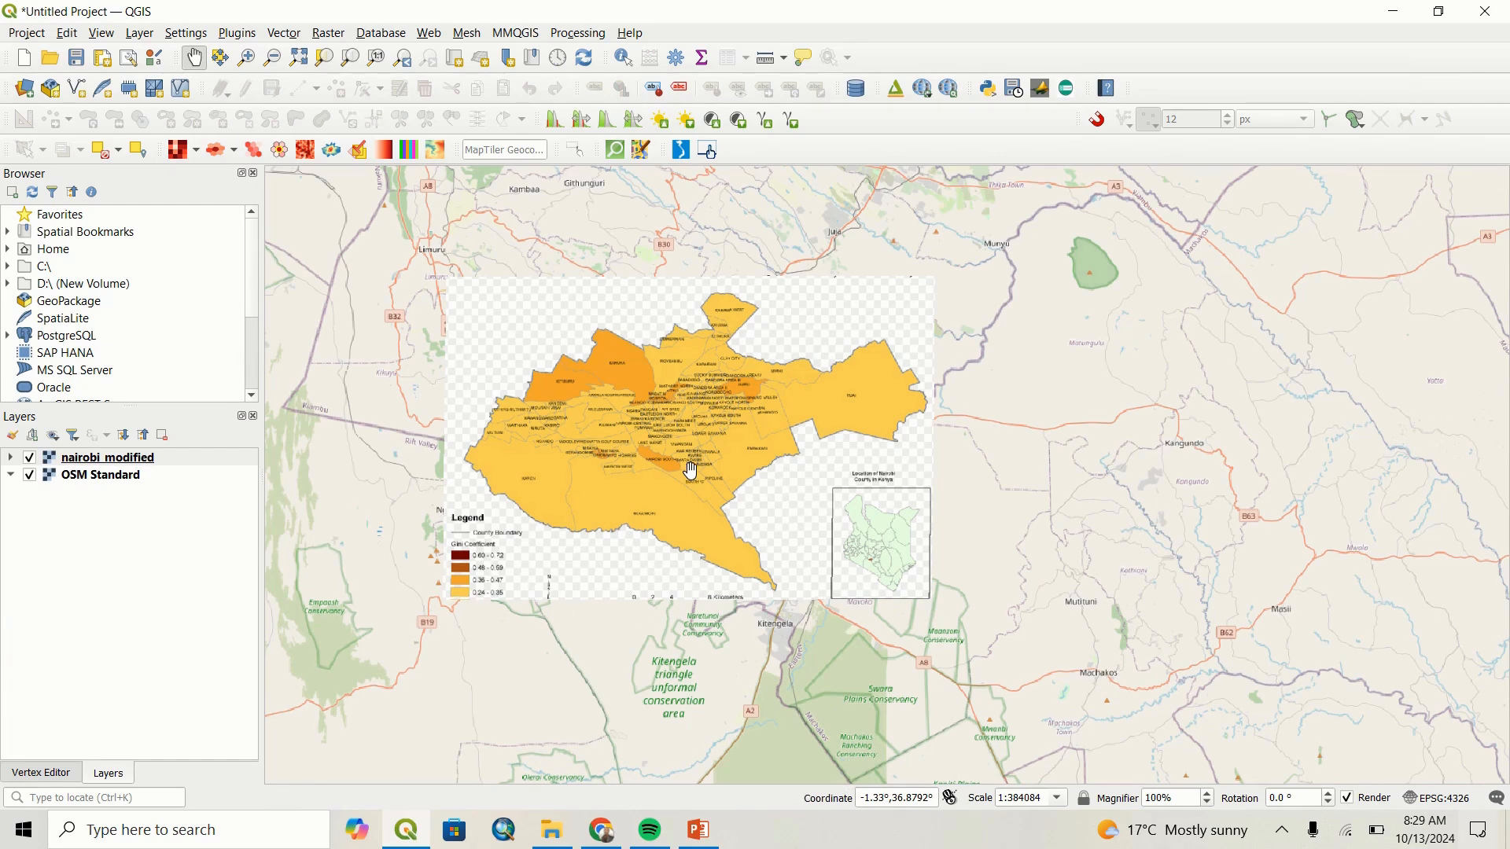
pyautogui.scroll(-1, 690, 470)
pyautogui.scroll(-2, 690, 470)
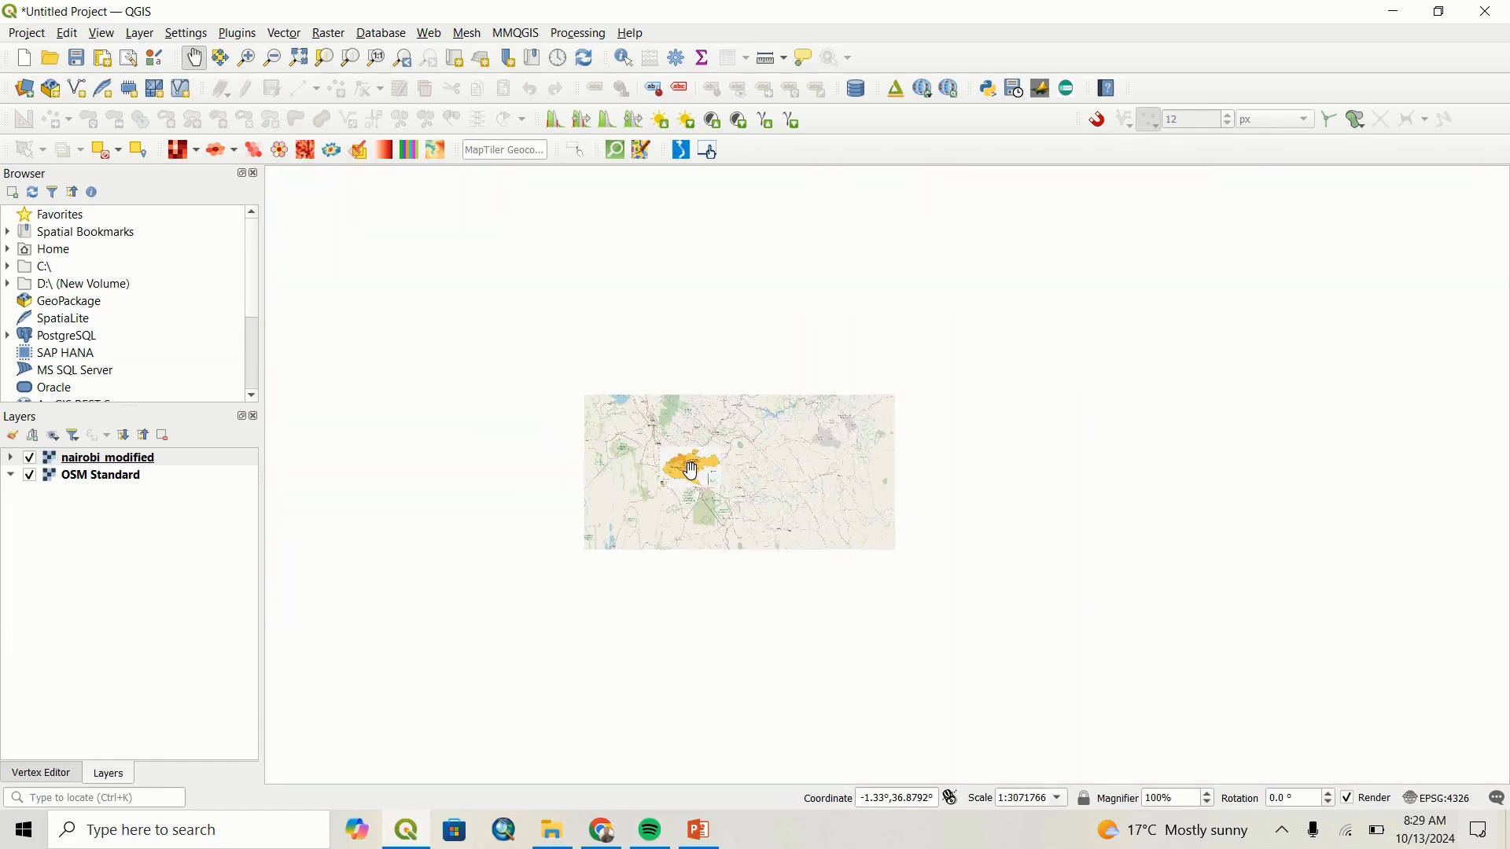
pyautogui.scroll(3, 690, 471)
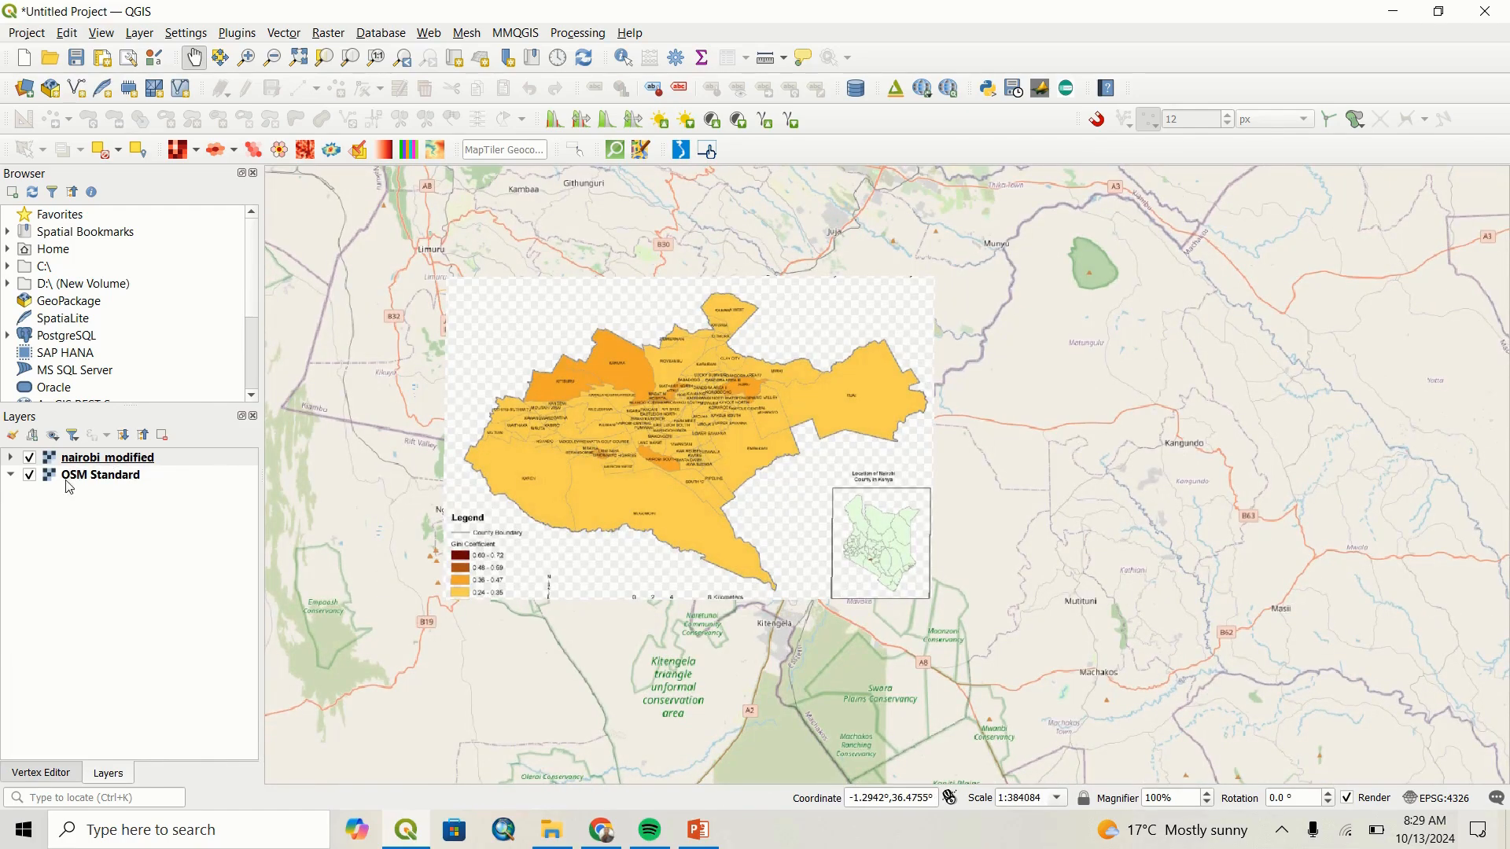
# Toggle the nairobi_modified layer's visibility repeatedly to compare its county outline with the boundary on OSM Standard, leaving the layer shown.
pyautogui.click(31, 460)
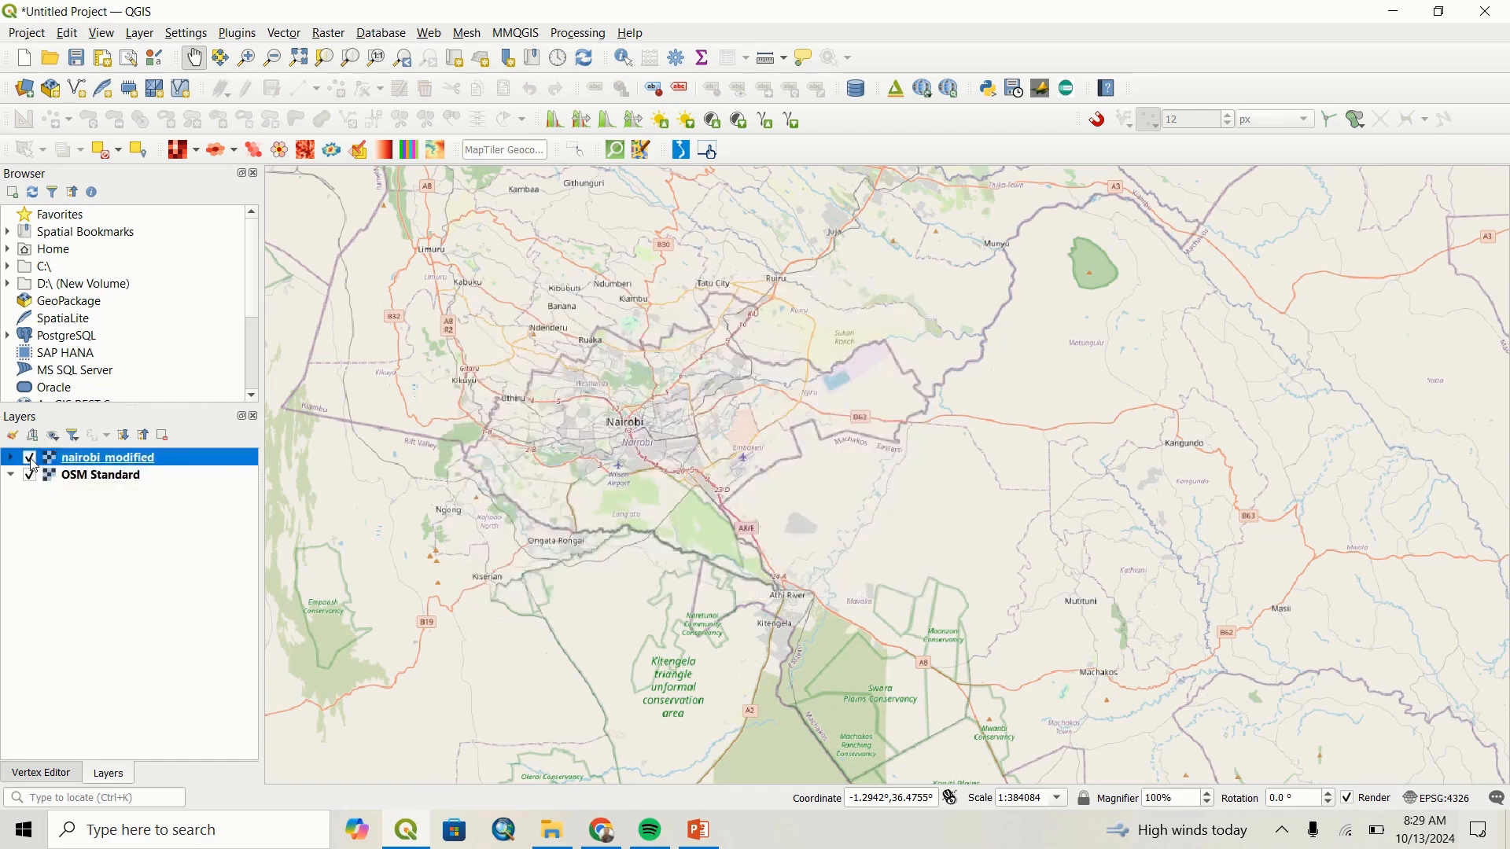
pyautogui.click(32, 460)
pyautogui.click(31, 460)
pyautogui.click(31, 460)
pyautogui.click(32, 460)
pyautogui.click(31, 460)
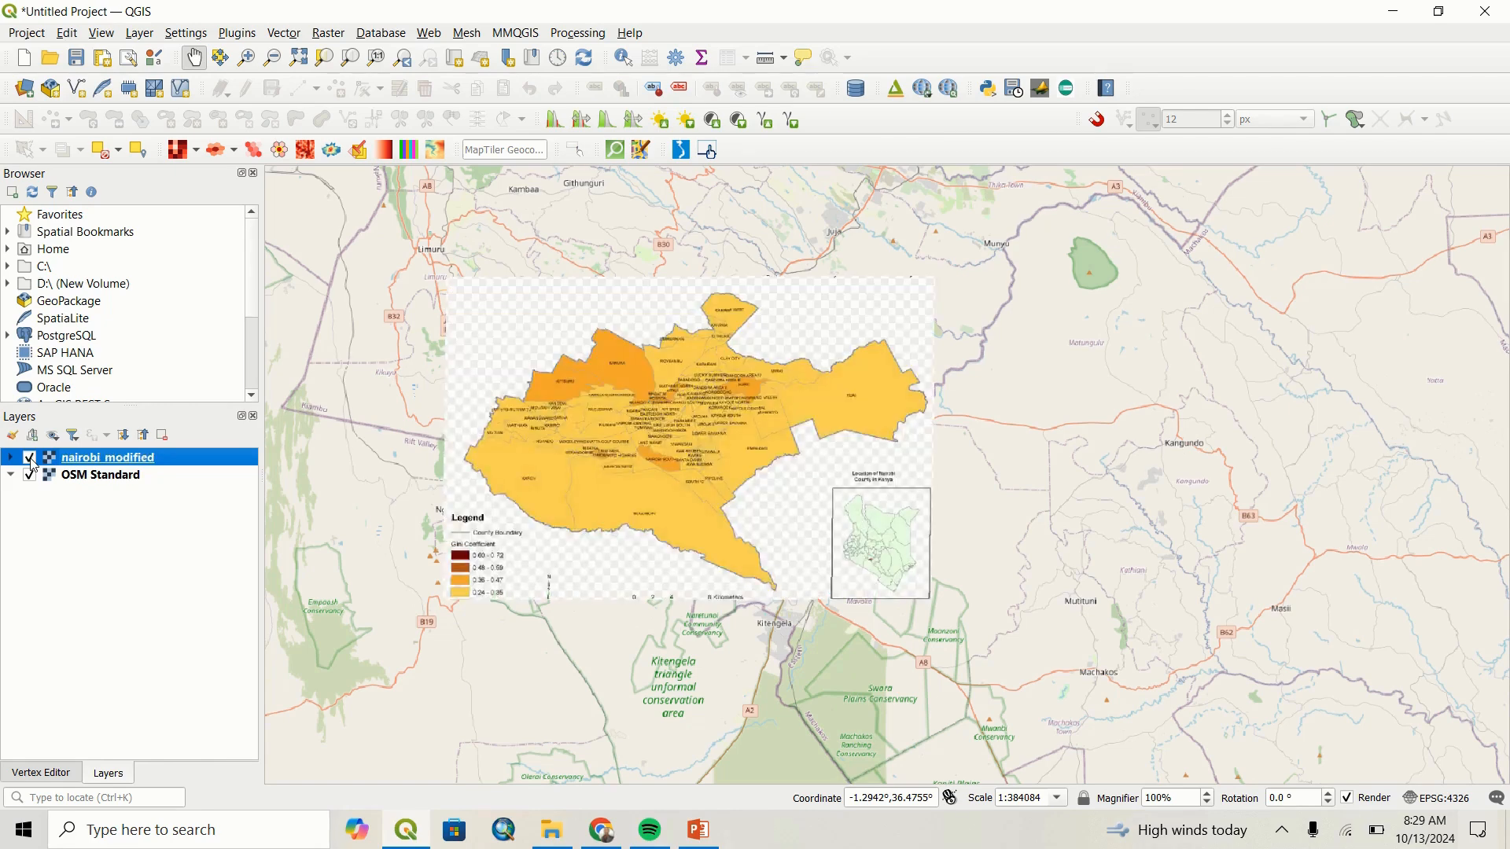